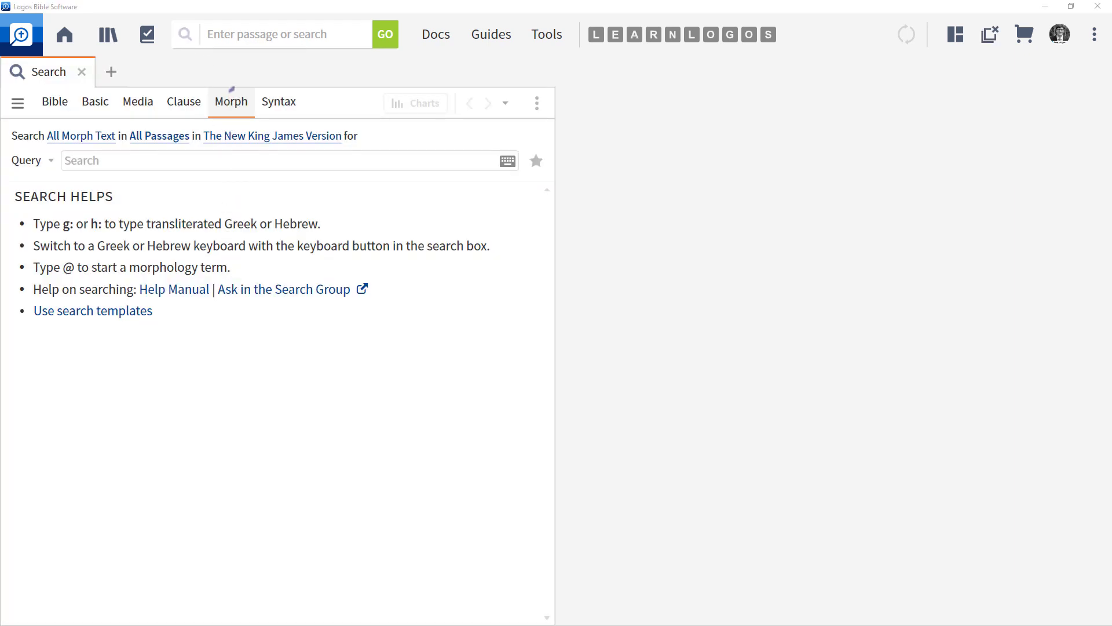
pyautogui.moveTo(233, 90)
pyautogui.mouseDown()
pyautogui.moveTo(219, 91)
pyautogui.moveTo(244, 126)
pyautogui.moveTo(226, 89)
pyautogui.mouseUp()
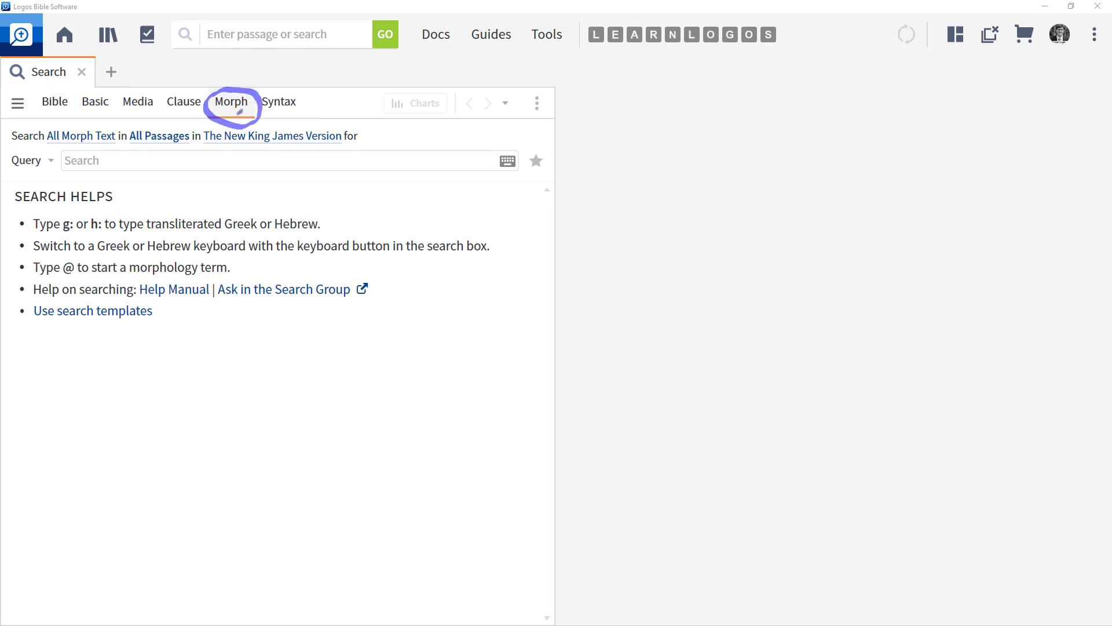
pyautogui.press('Escape')
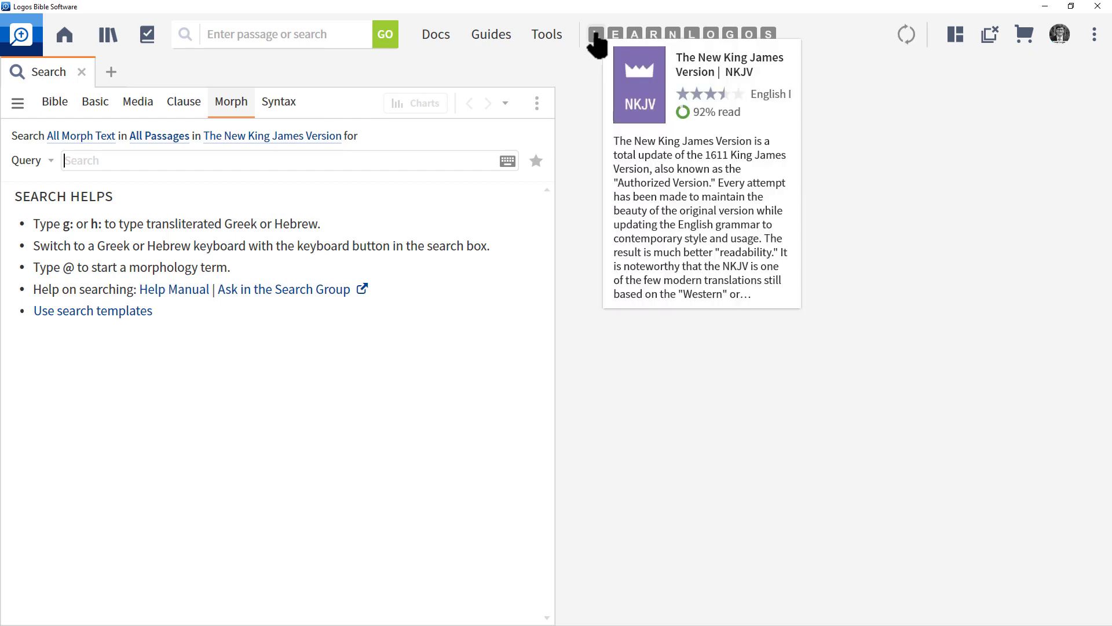
# Open The New King James Version beside the search and inspect the parsing of words in Matthew 7:13 and 7:15
pyautogui.moveTo(674, 428); pyautogui.dragTo(671, 424)
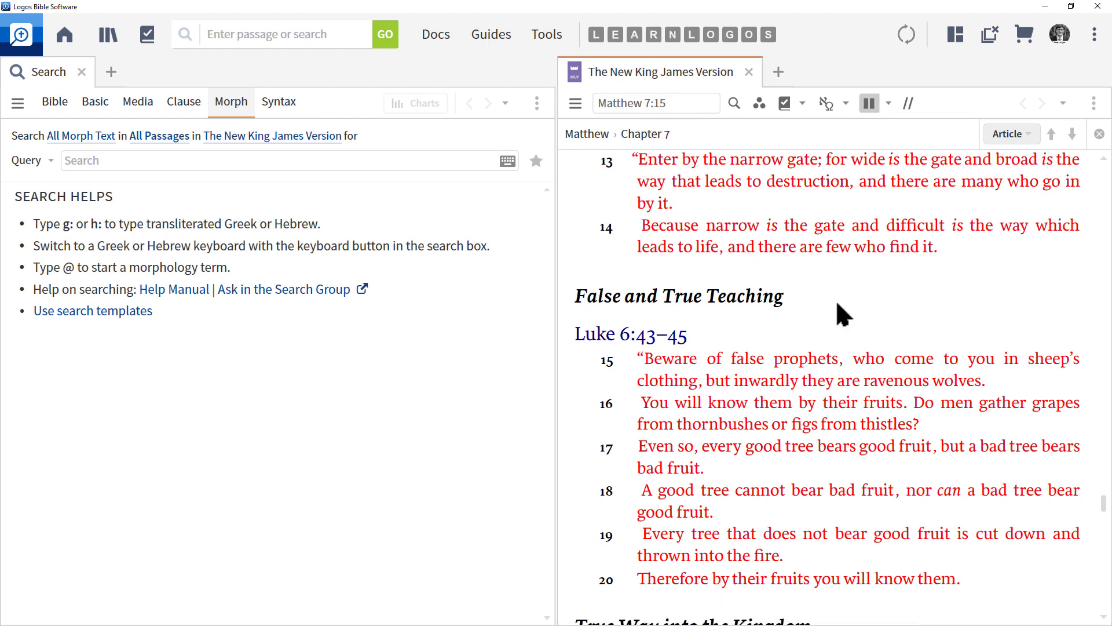
pyautogui.moveTo(661, 175)
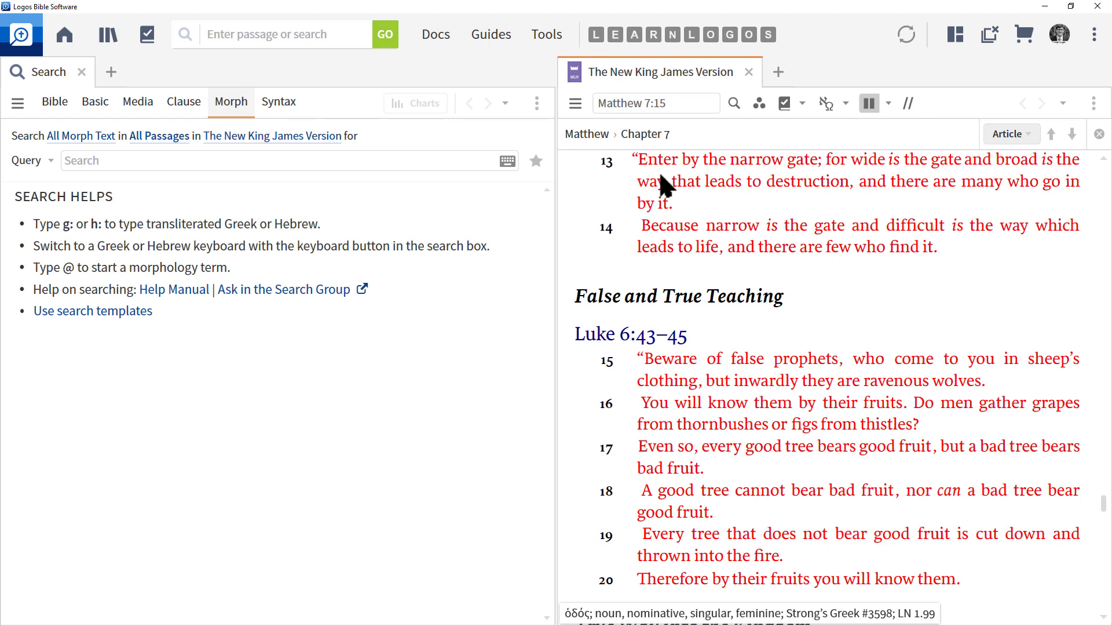
pyautogui.moveTo(672, 382)
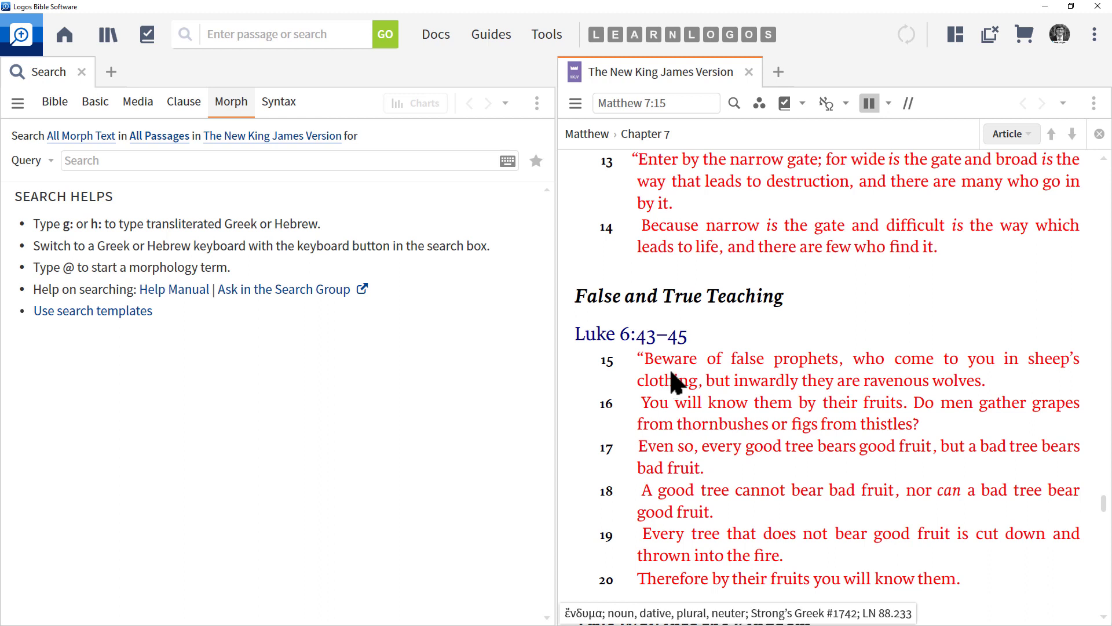
pyautogui.moveTo(666, 363)
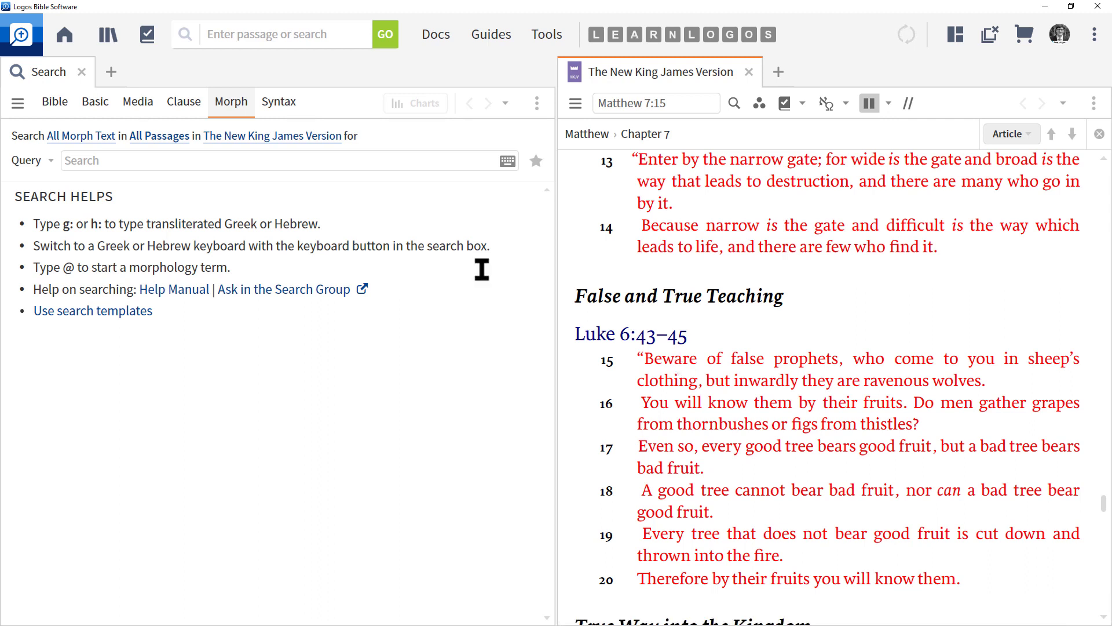
# Begin a morphology term with @ in the Morph search query, using the Logos Greek morphology
pyautogui.click(109, 162)
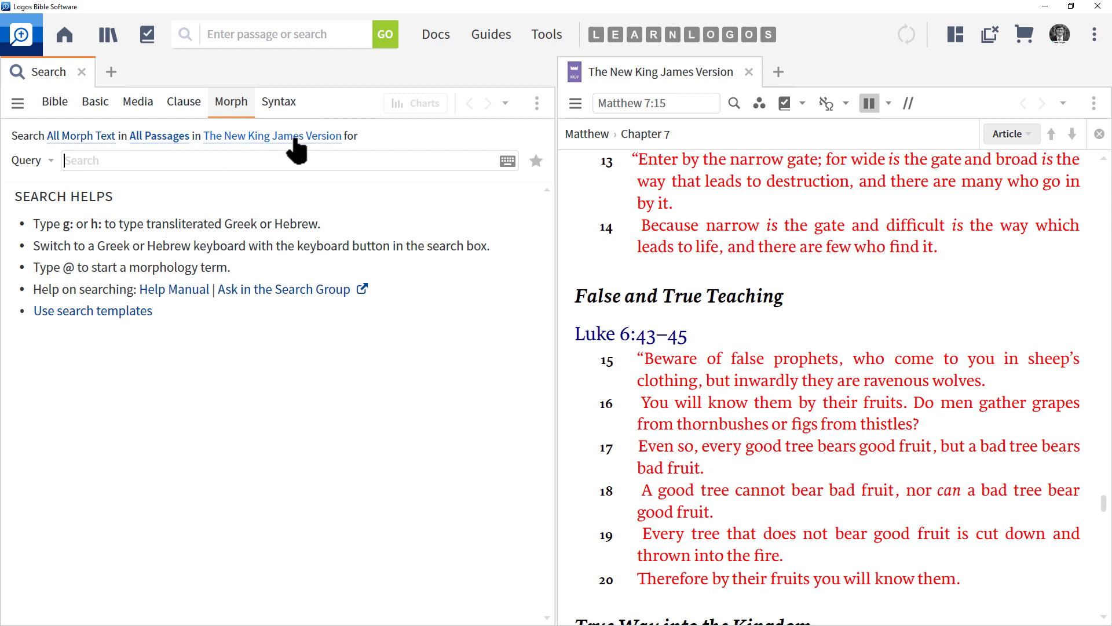
pyautogui.click(34, 162)
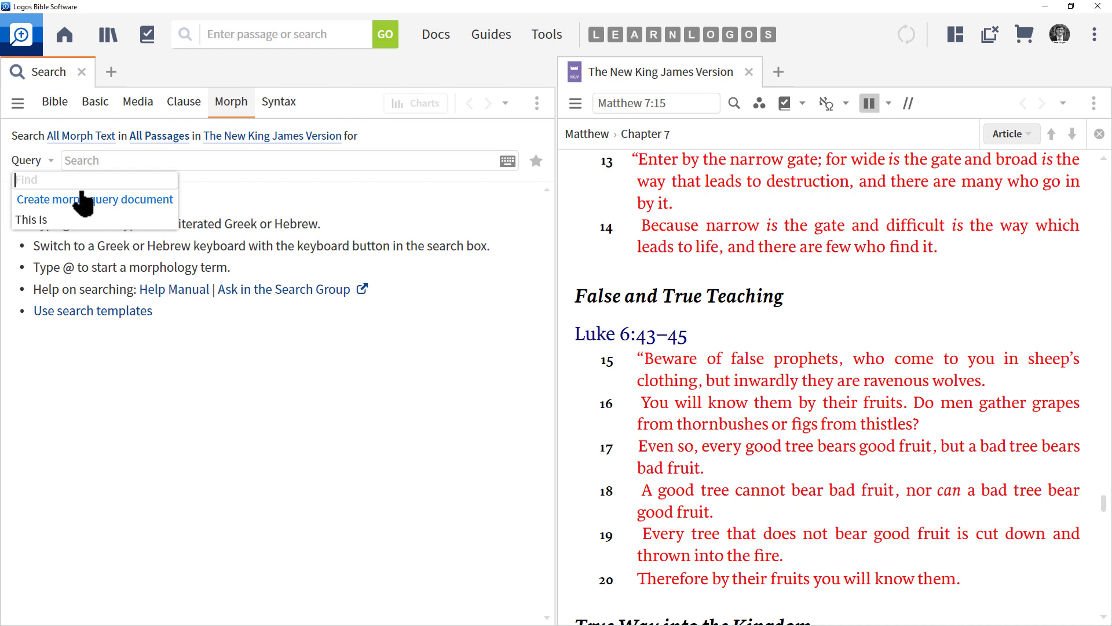
pyautogui.click(82, 160)
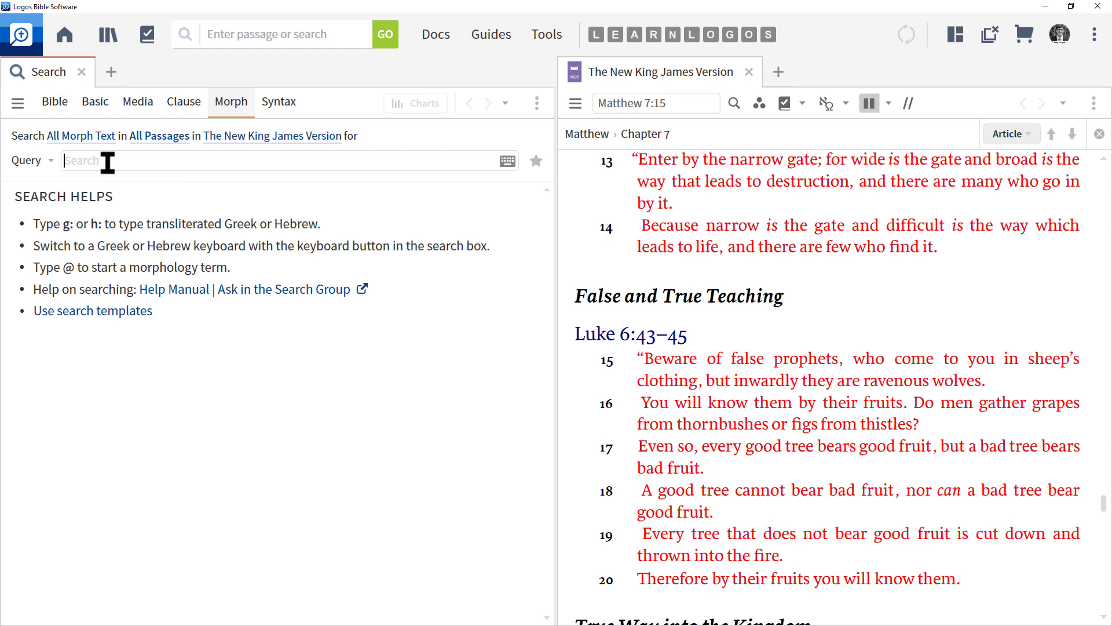
pyautogui.write('@')
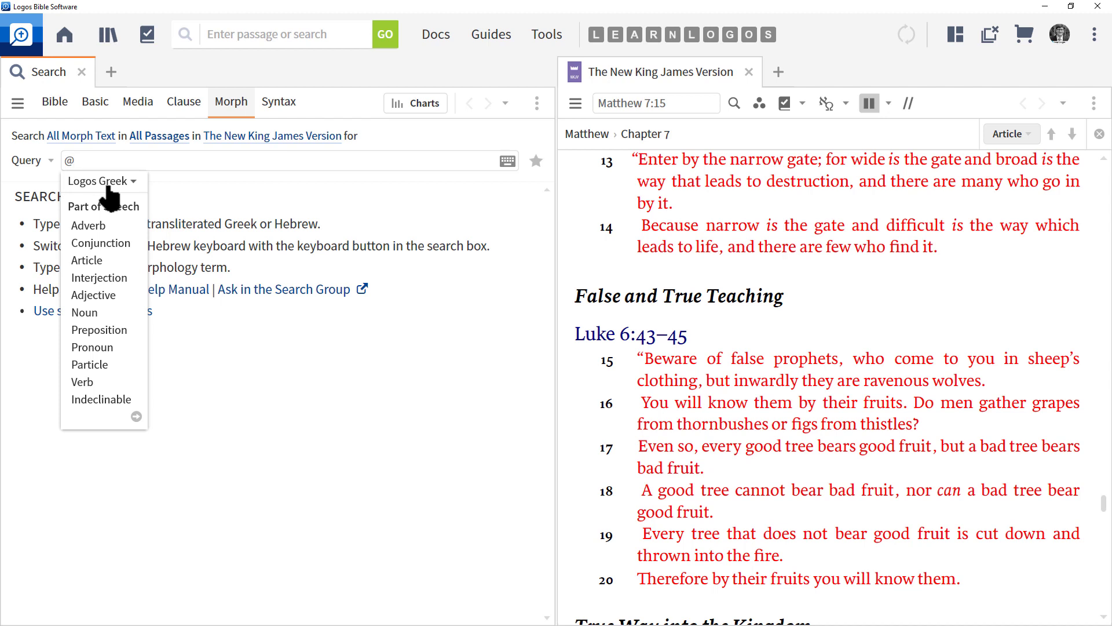
pyautogui.click(108, 186)
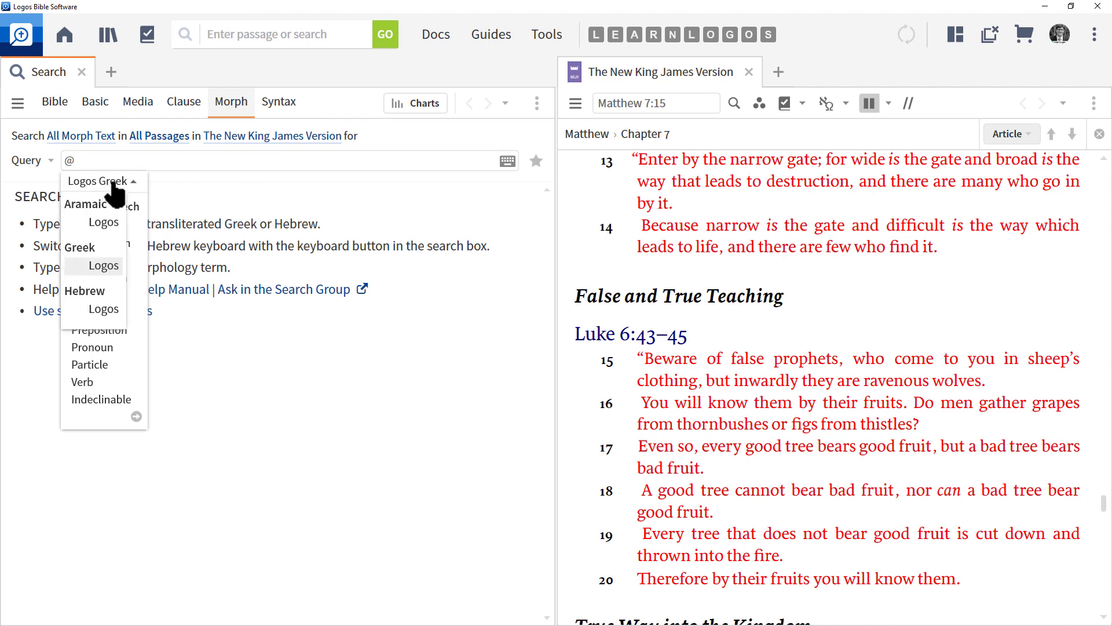
pyautogui.click(102, 268)
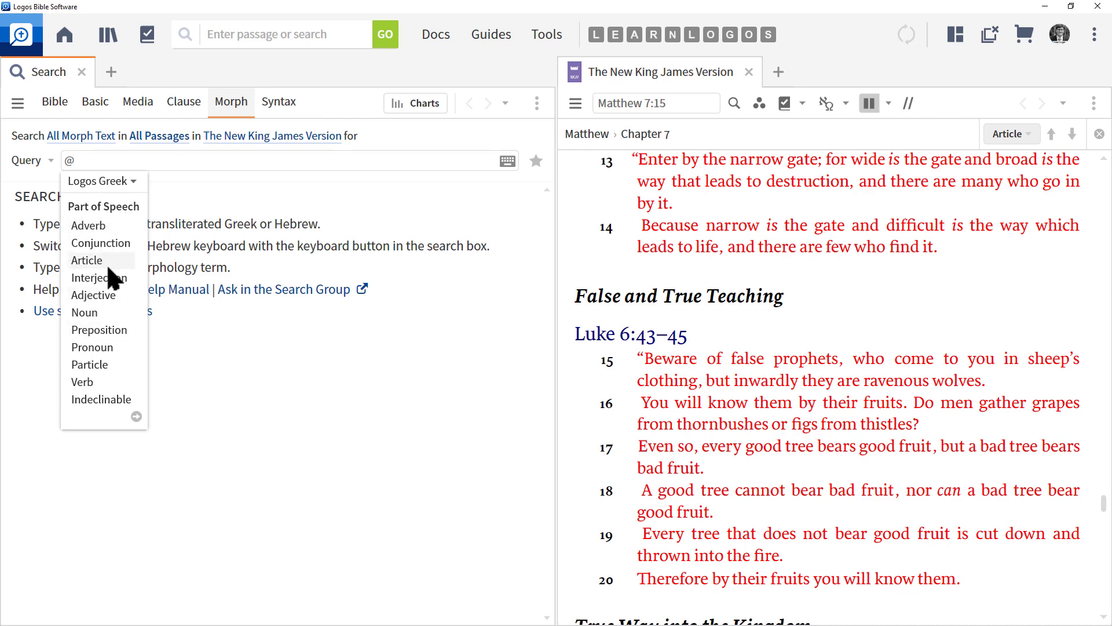
# Define the term as a verb in the aorist tense, active voice and imperative mood, and run the search
pyautogui.click(86, 384)
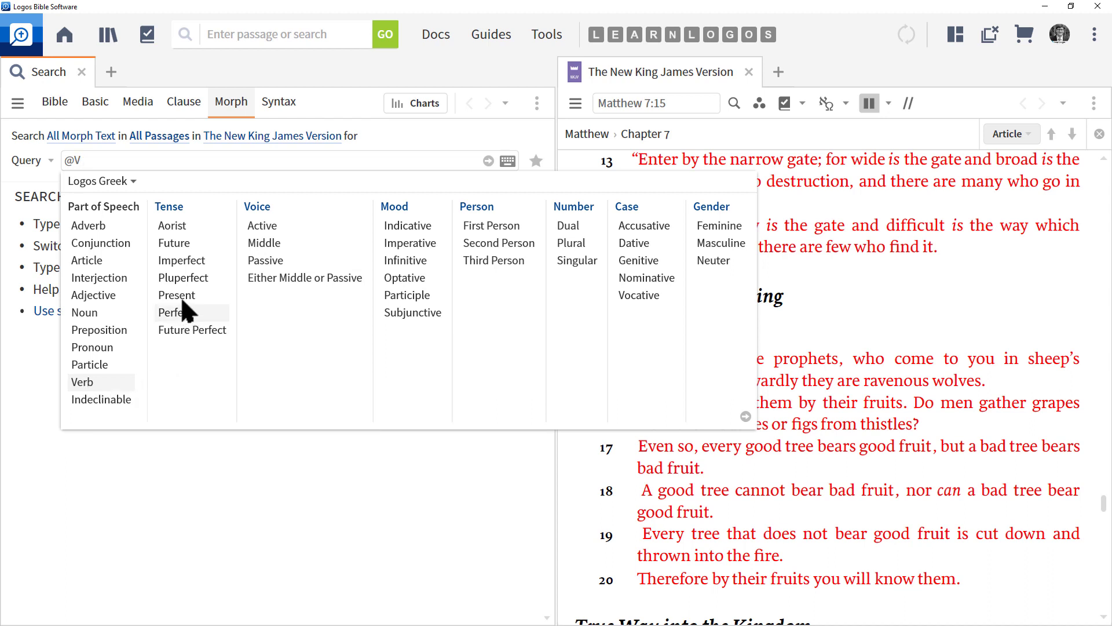
pyautogui.click(175, 227)
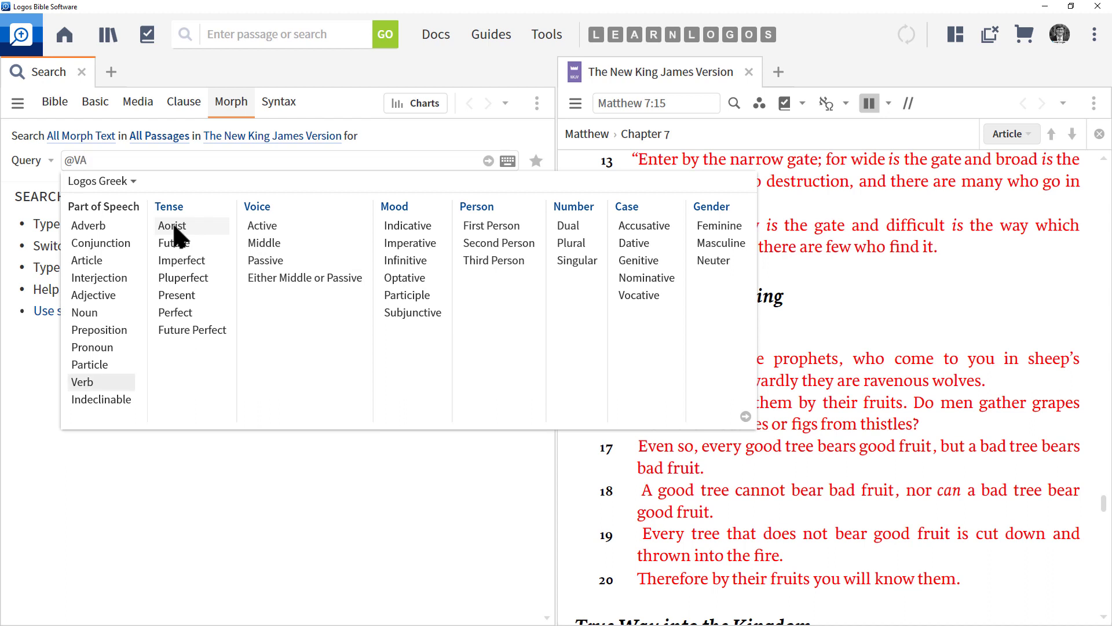
pyautogui.click(271, 229)
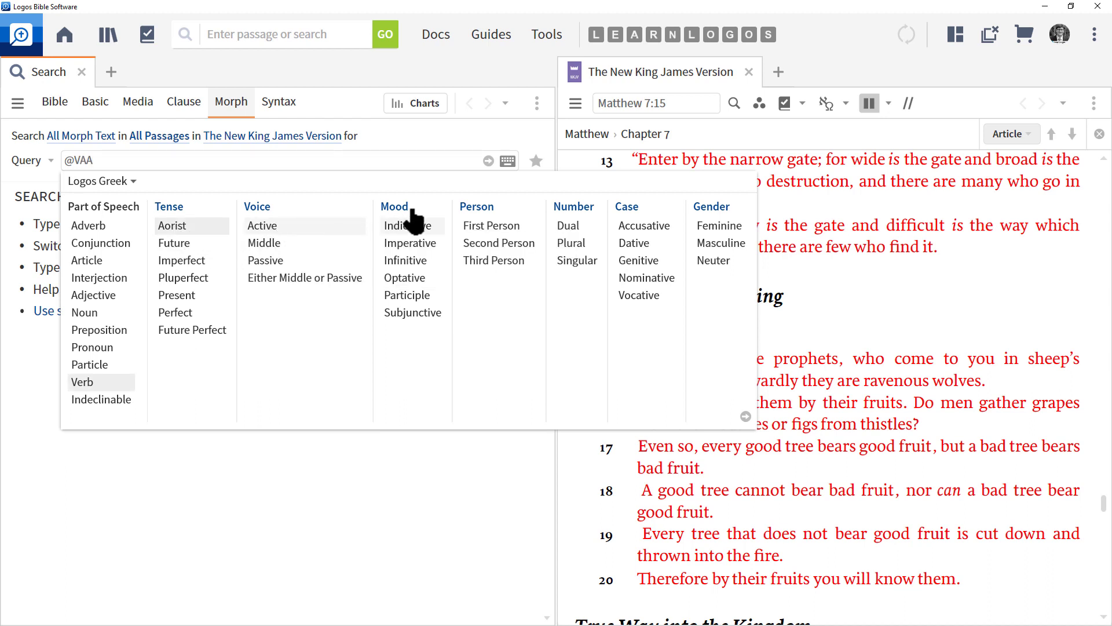
pyautogui.click(415, 244)
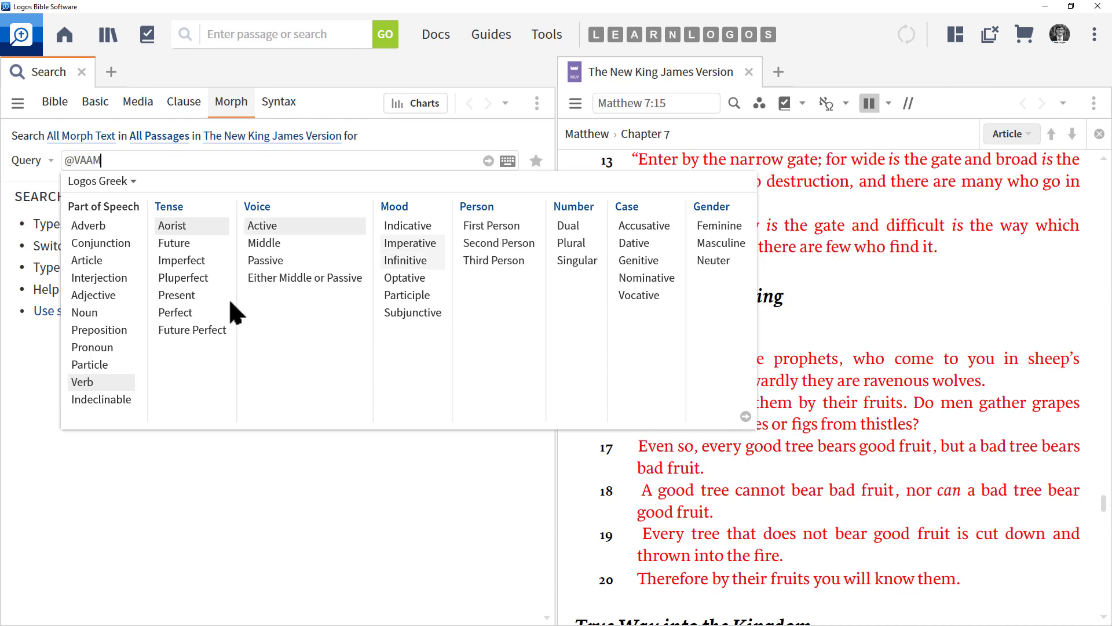
pyautogui.moveTo(216, 209)
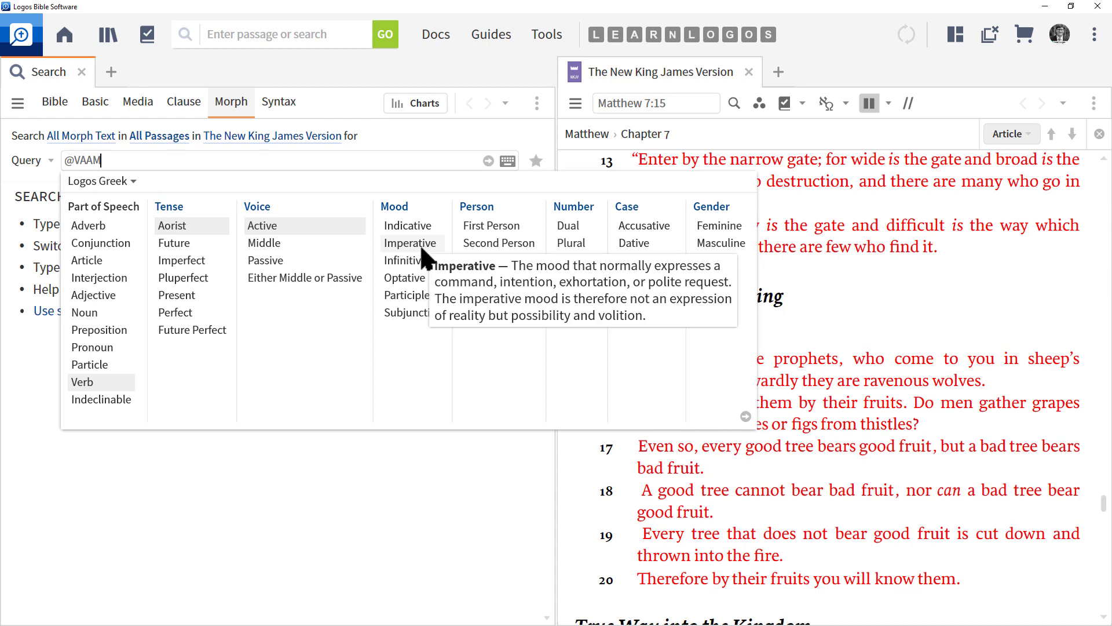
pyautogui.moveTo(483, 243)
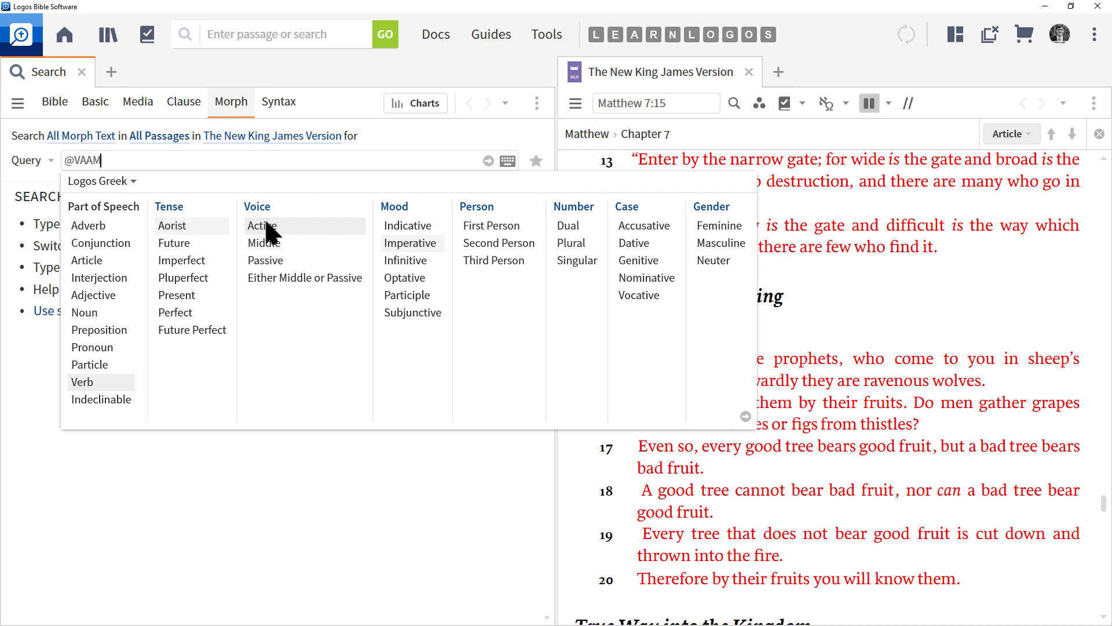
pyautogui.moveTo(396, 254)
pyautogui.click(746, 416)
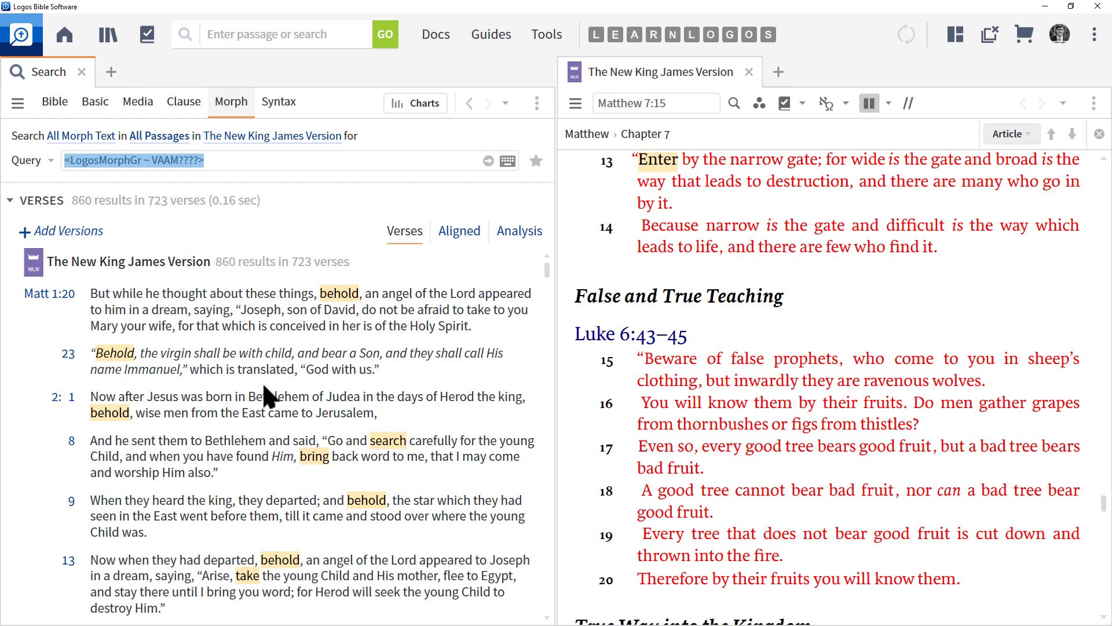
# Examine the aorist active imperative search results in Matthew, including 7:13, and check the parsing of "Enter" in the Bible text
pyautogui.scroll(-10, 372, 303)
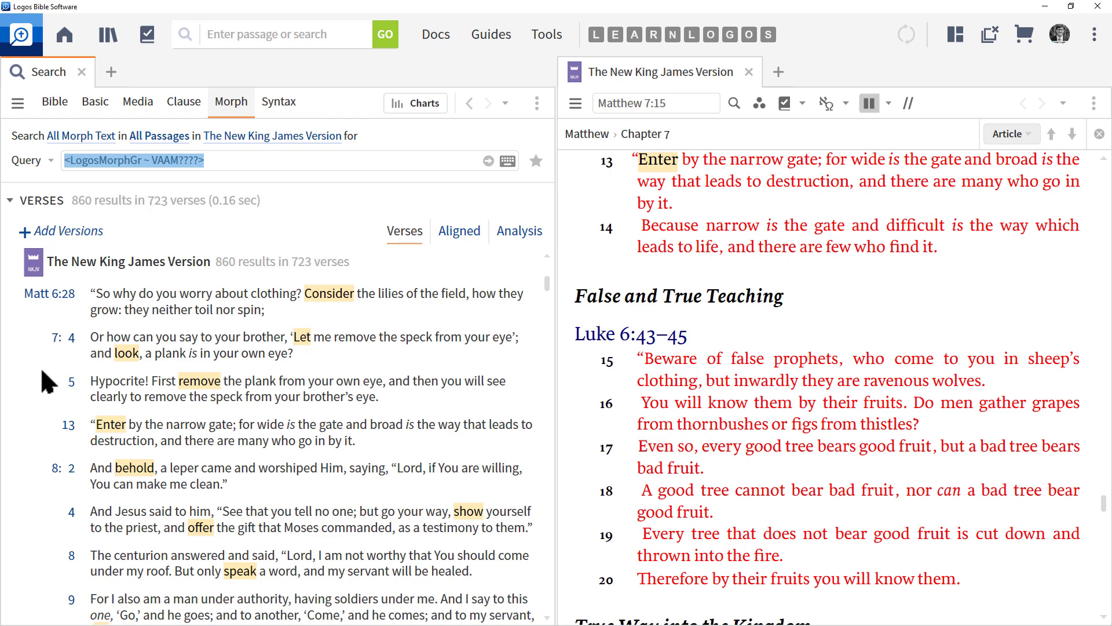
pyautogui.moveTo(71, 429)
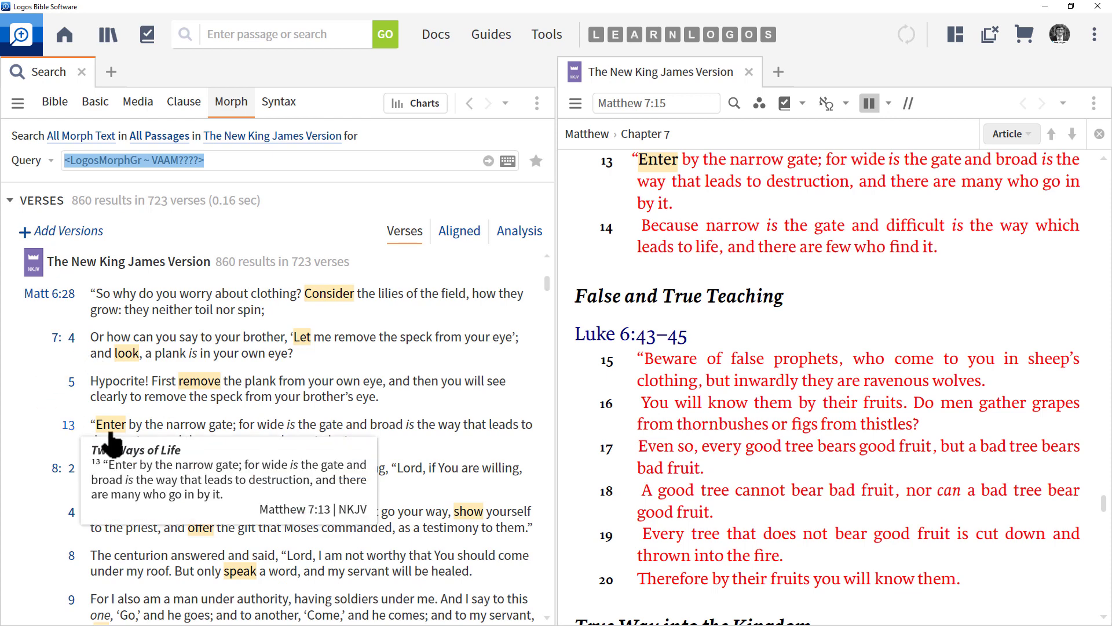
pyautogui.moveTo(547, 284); pyautogui.dragTo(545, 263)
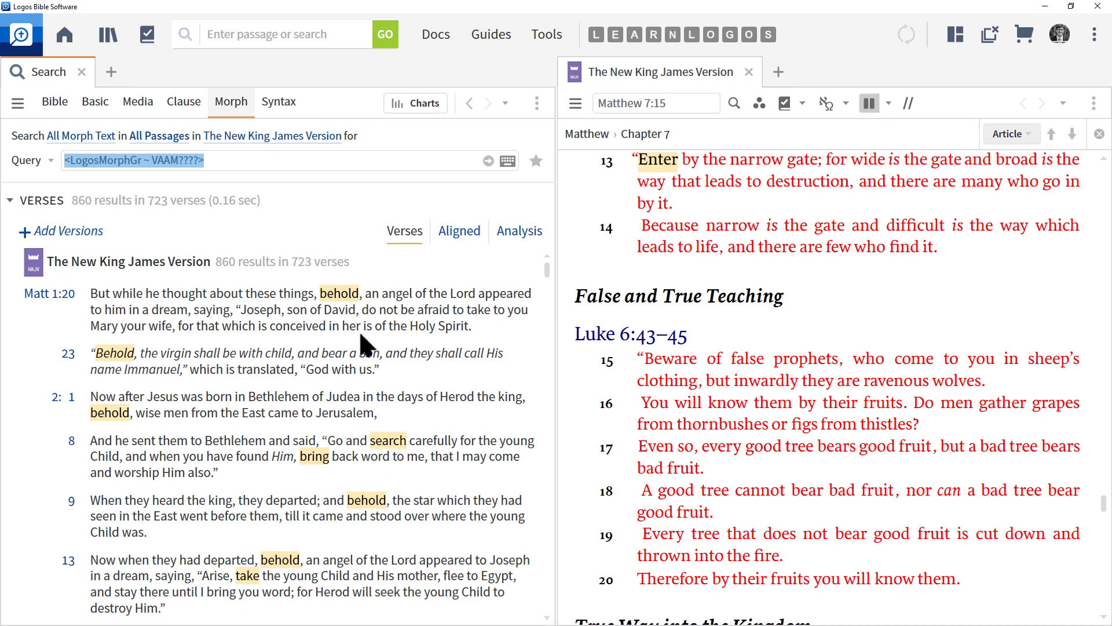
pyautogui.moveTo(348, 299)
pyautogui.moveTo(368, 494)
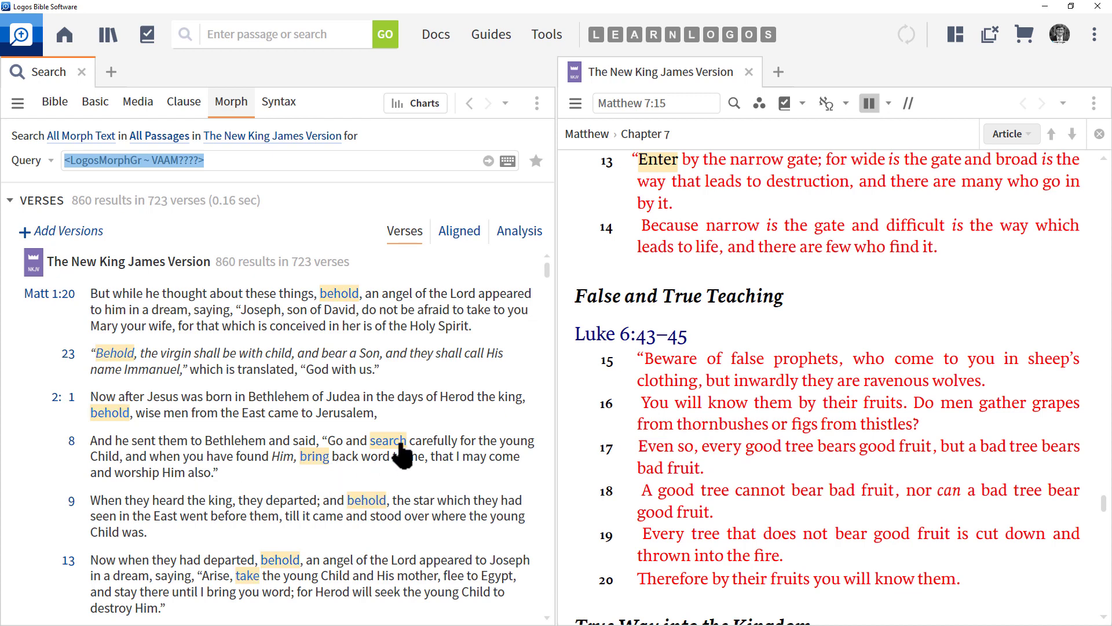
pyautogui.moveTo(399, 449)
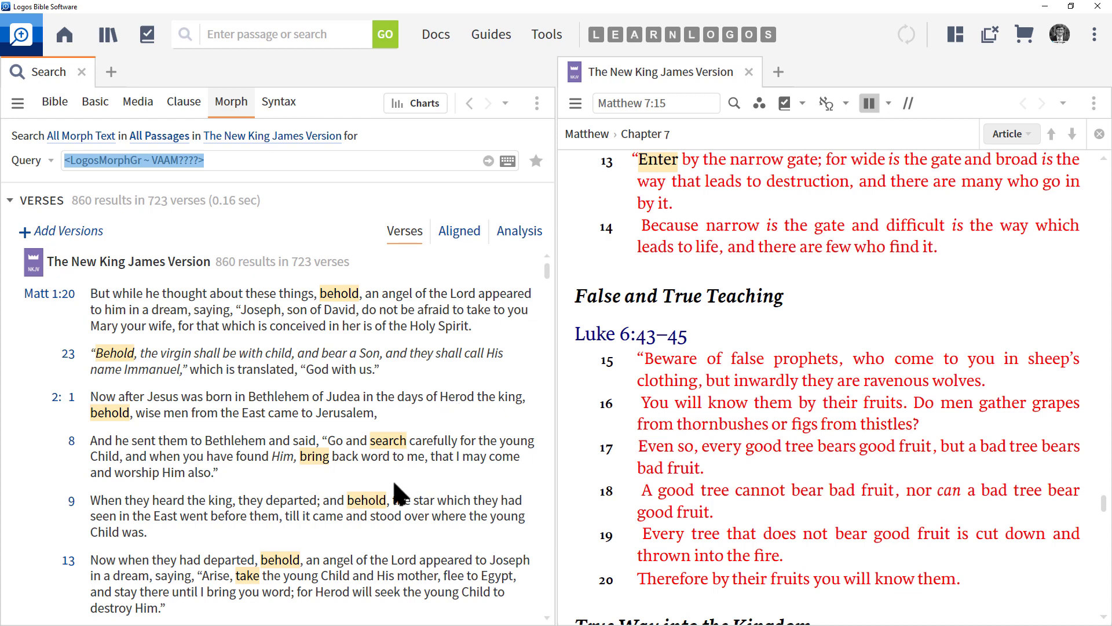
pyautogui.scroll(-10, 399, 496)
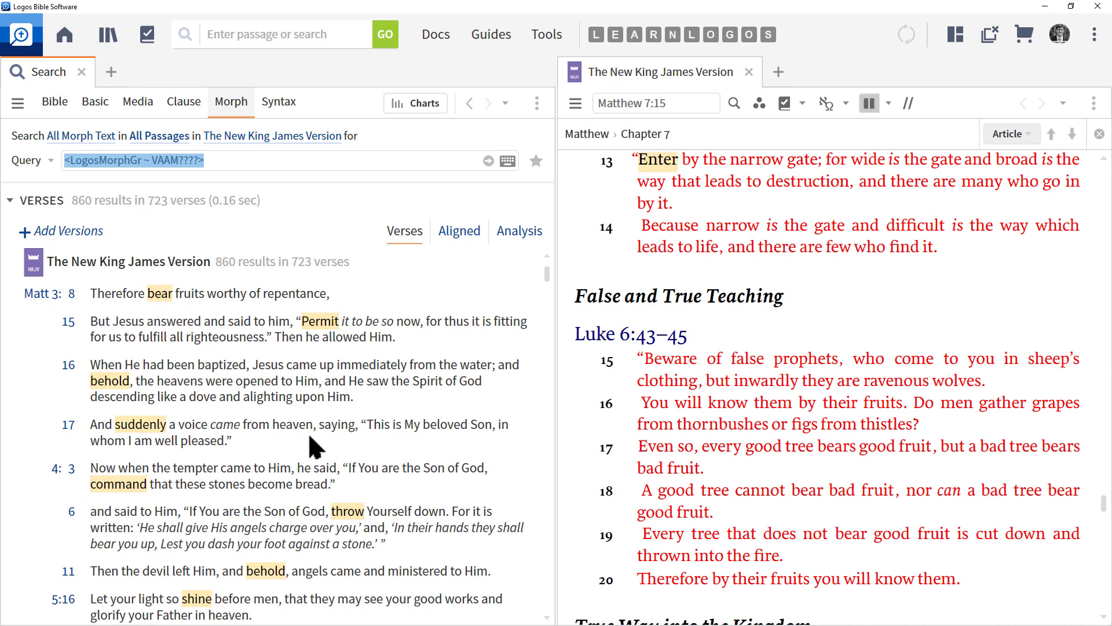
pyautogui.scroll(-10, 309, 436)
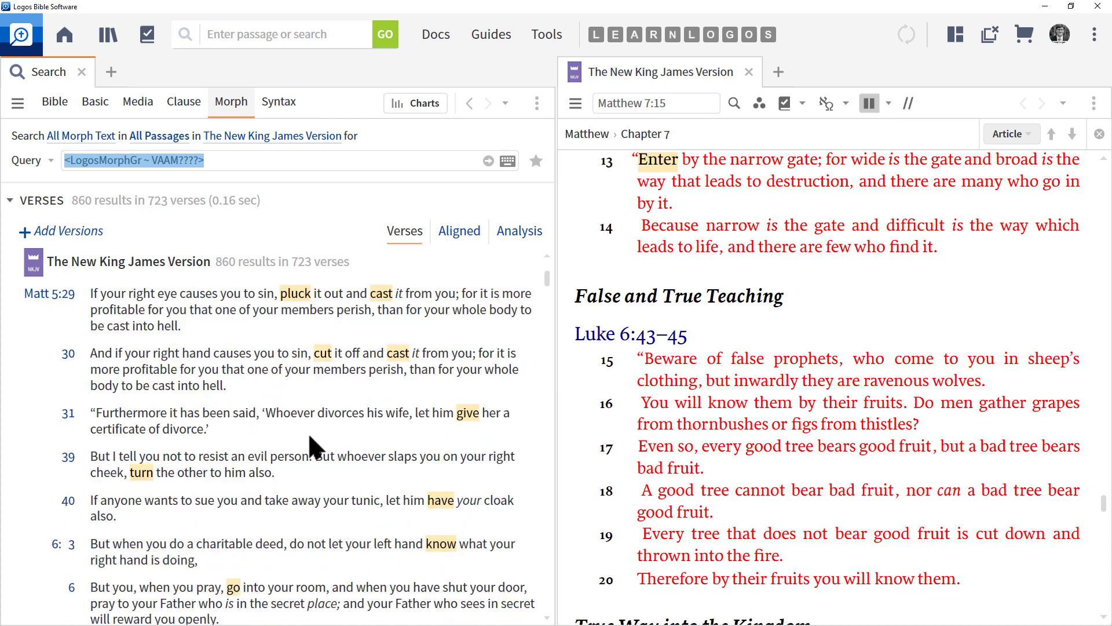
pyautogui.scroll(-10, 309, 432)
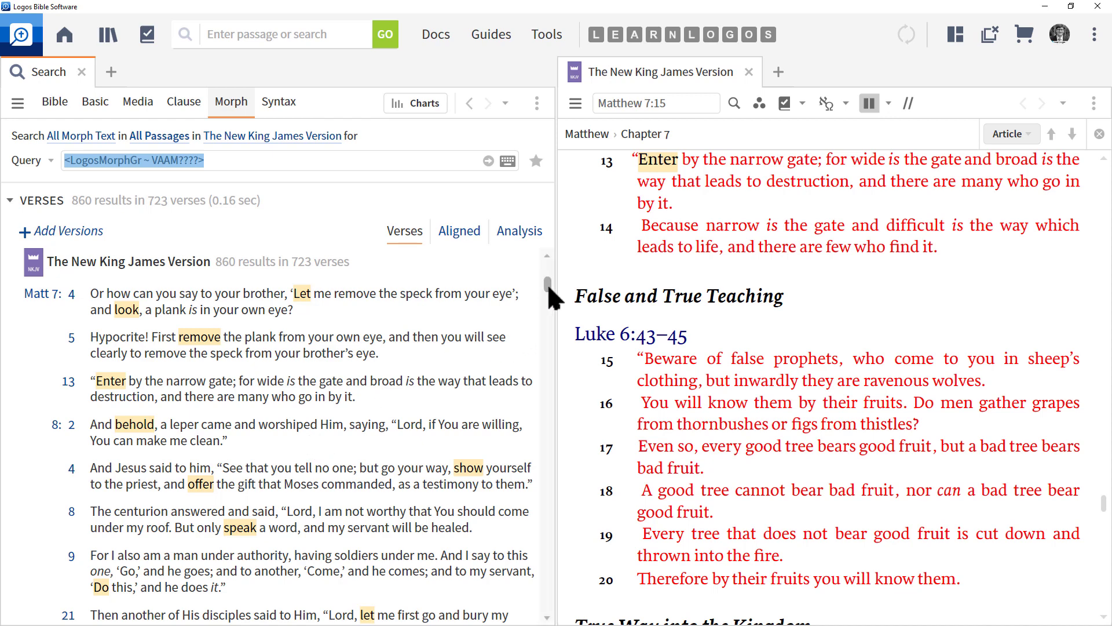
pyautogui.moveTo(548, 284); pyautogui.dragTo(548, 255)
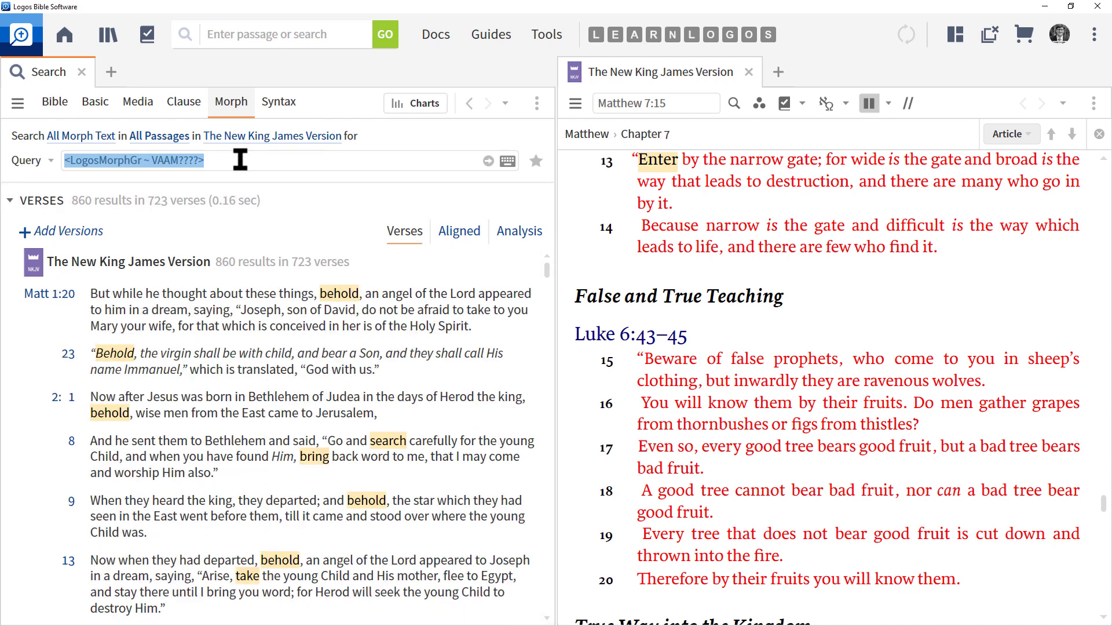
pyautogui.moveTo(657, 167)
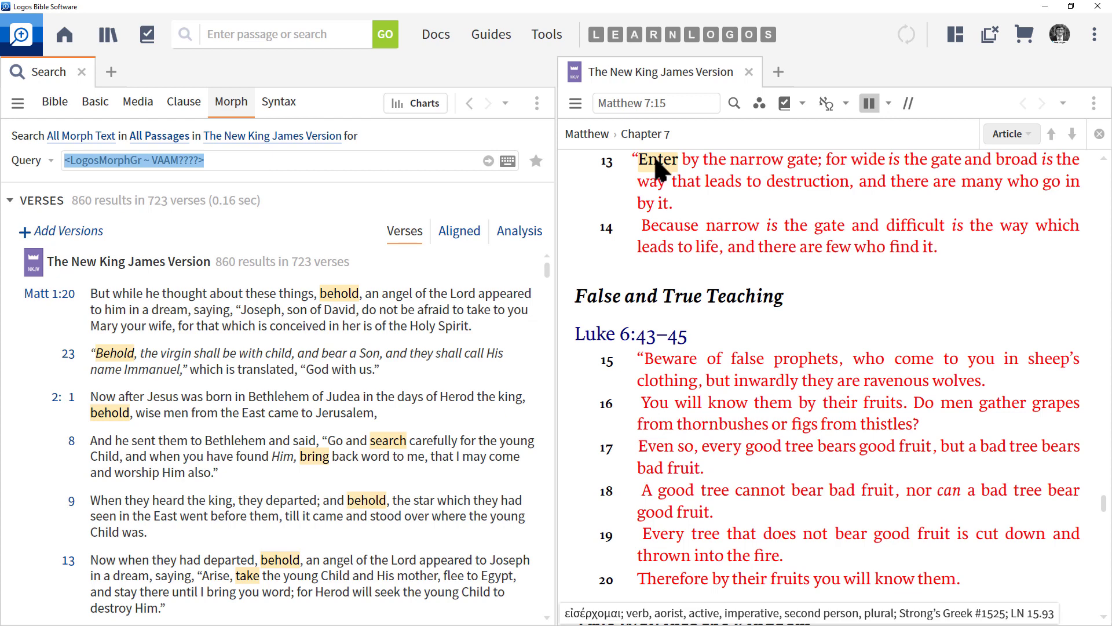
# Append "ANDEQUAL Enter" to the morphology query, rerun the search and preview the Matthew 7:13 result
pyautogui.click(247, 161)
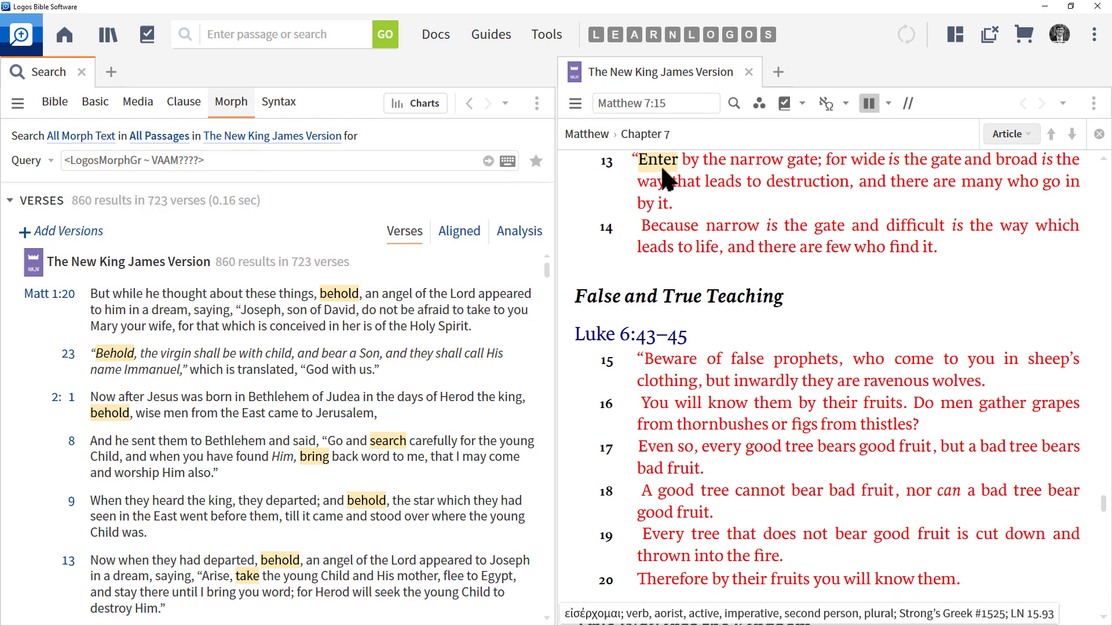
pyautogui.click(224, 160)
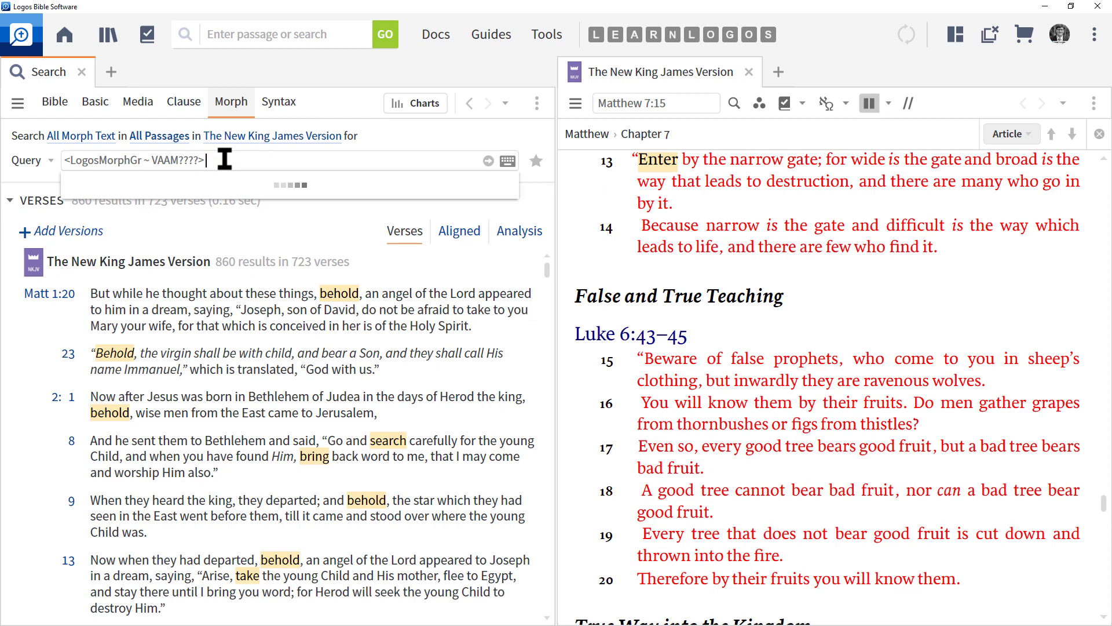
pyautogui.write('ANDEQUAL')
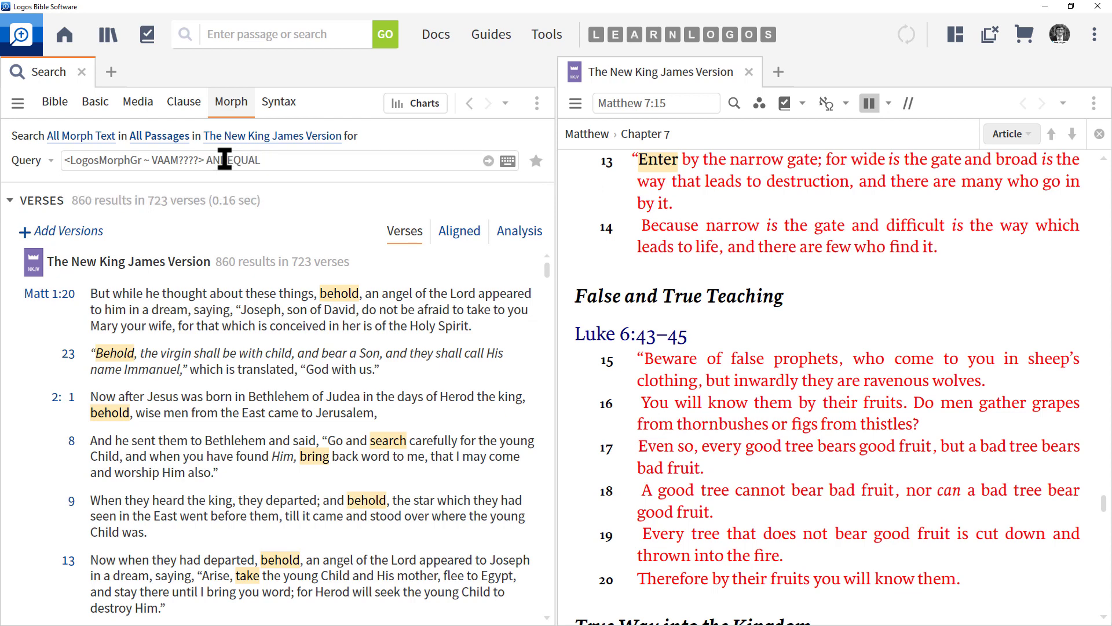
pyautogui.write(' Enter')
pyautogui.press('Return')
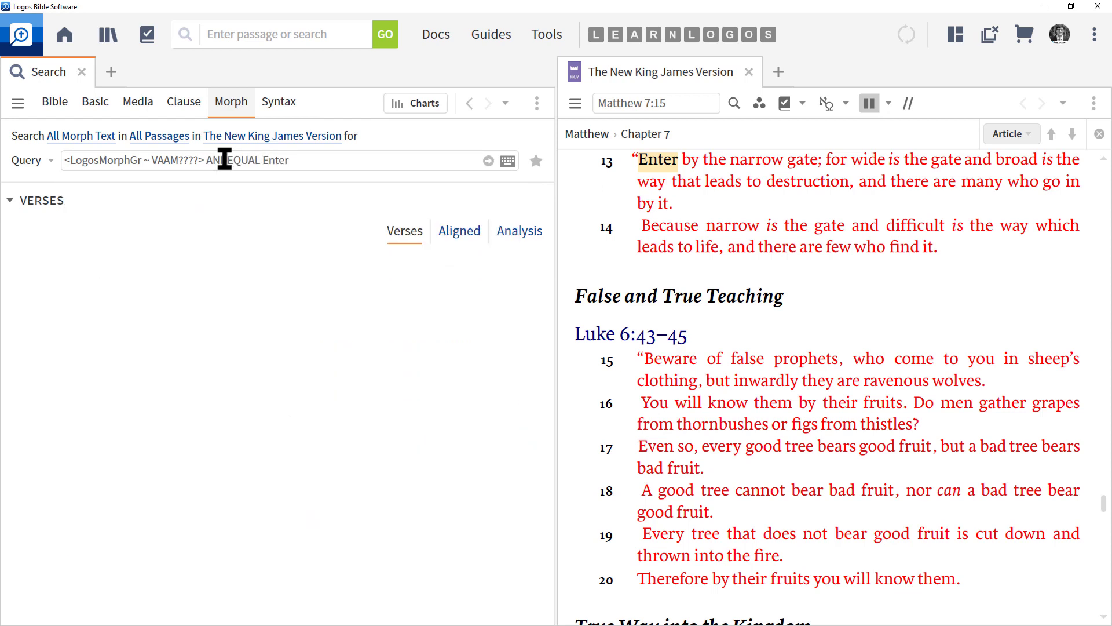
pyautogui.moveTo(65, 294)
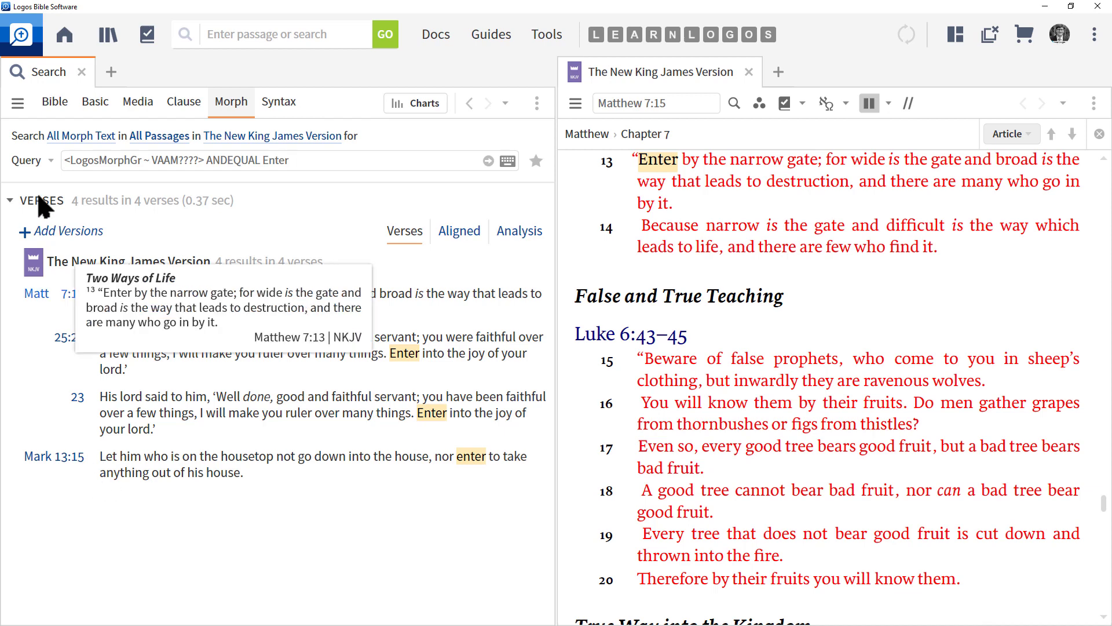
# Show the search templates beside the Morph results, examine the Basic and Original Language groups, and hide the templates
pyautogui.click(18, 103)
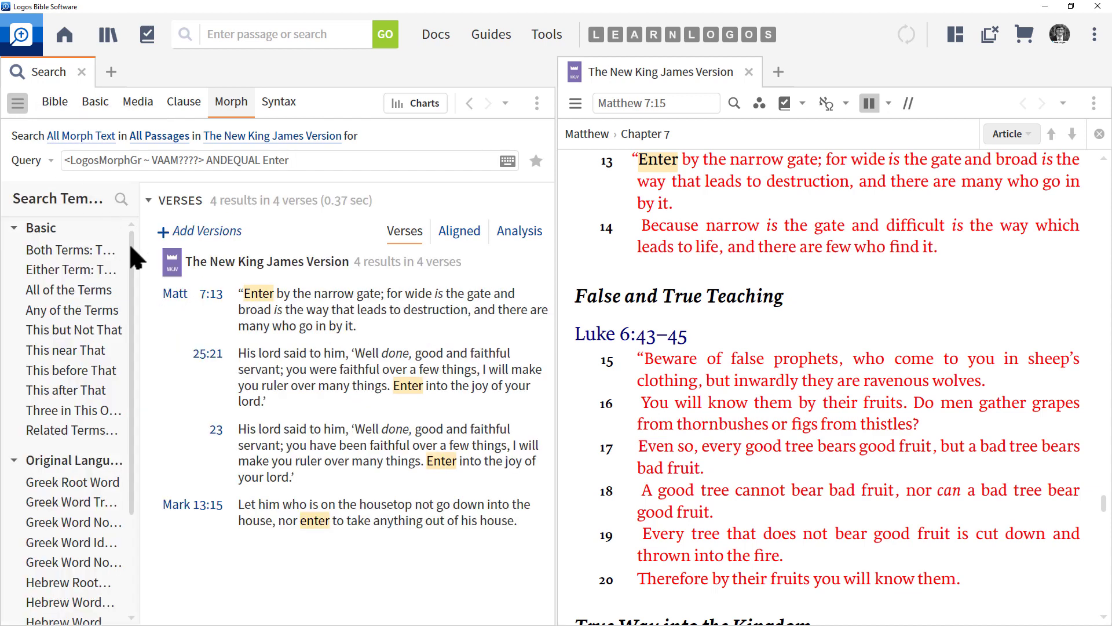
pyautogui.moveTo(139, 308); pyautogui.dragTo(142, 222)
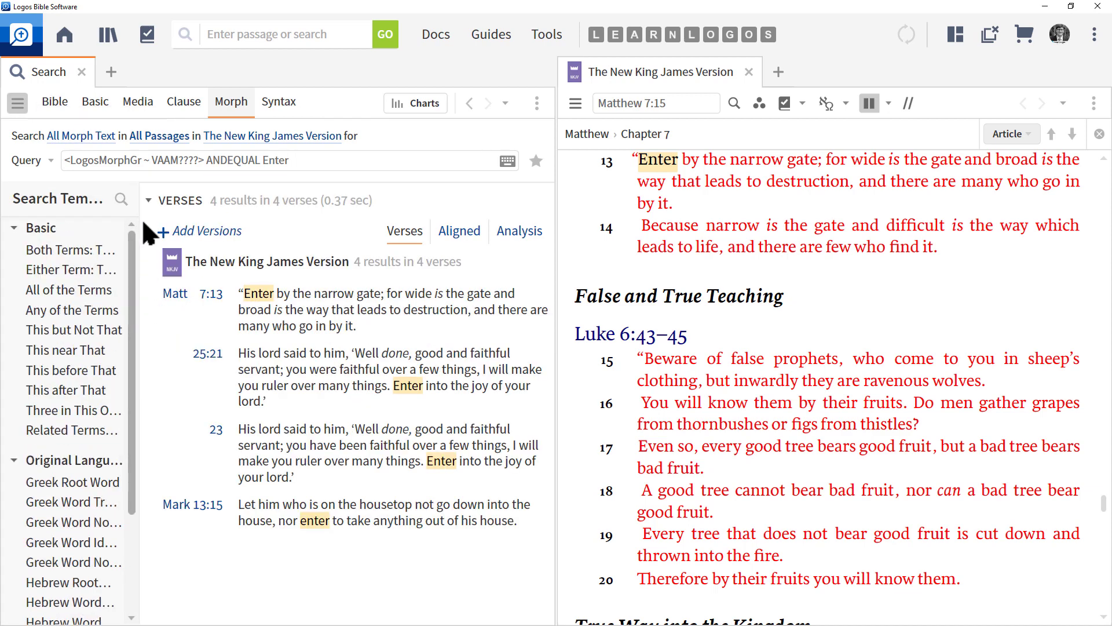
pyautogui.click(15, 227)
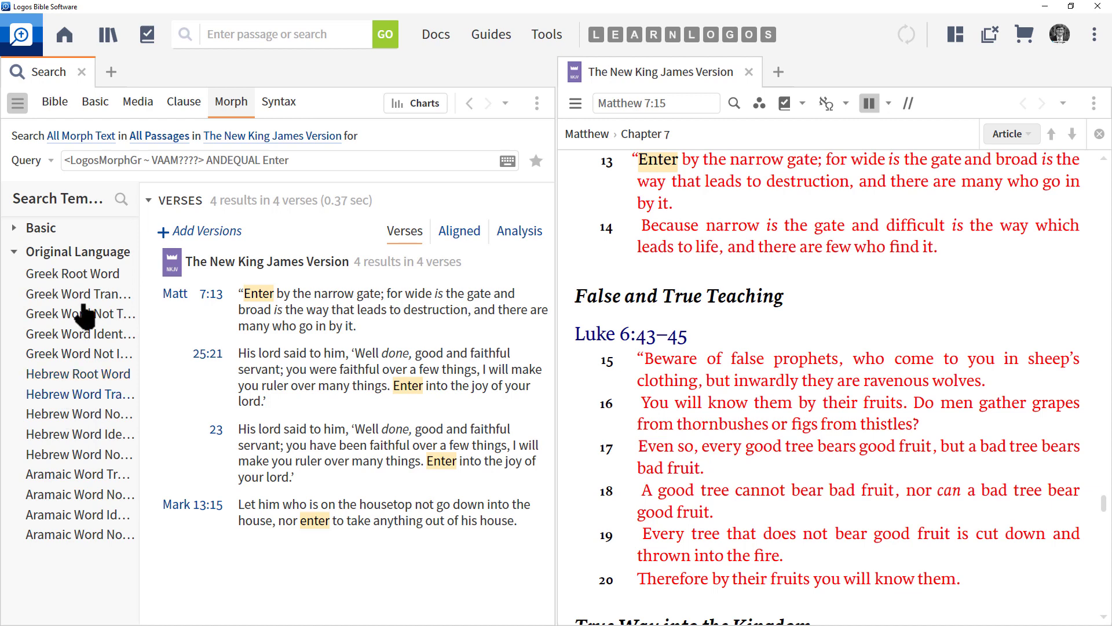
pyautogui.click(15, 228)
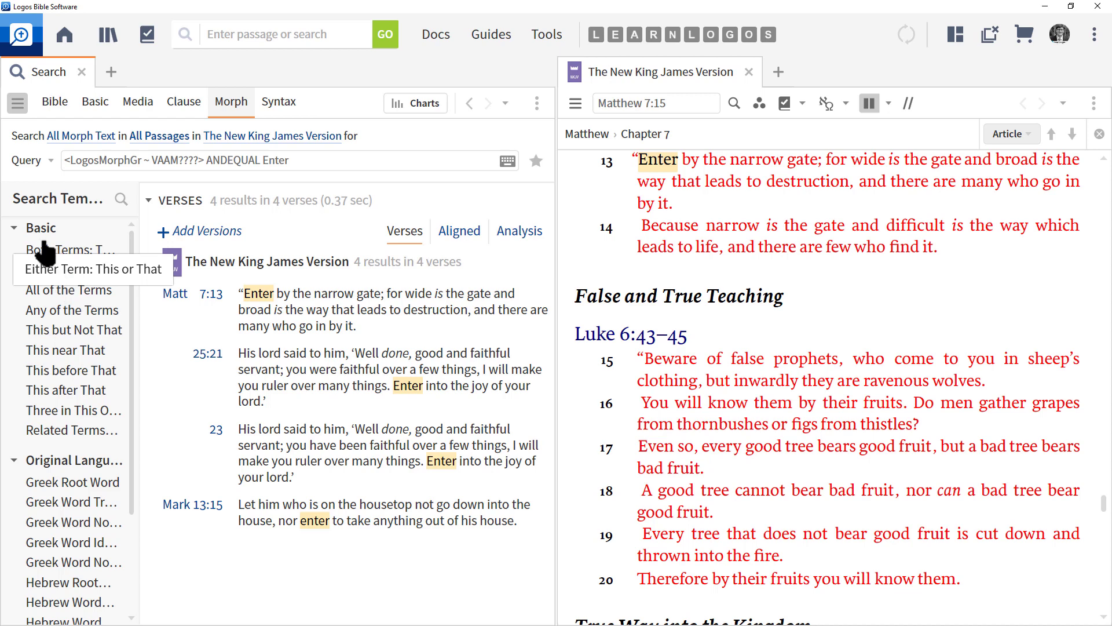
pyautogui.click(13, 103)
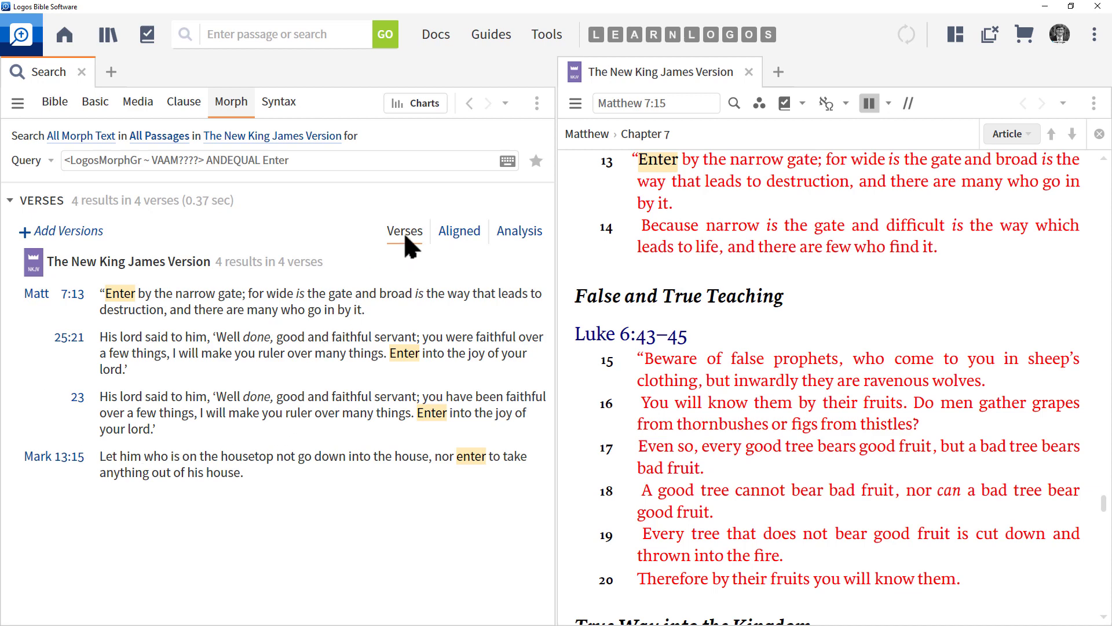
# Examine the morph results in Aligned and Analysis views, and return them to Verses view
pyautogui.click(466, 237)
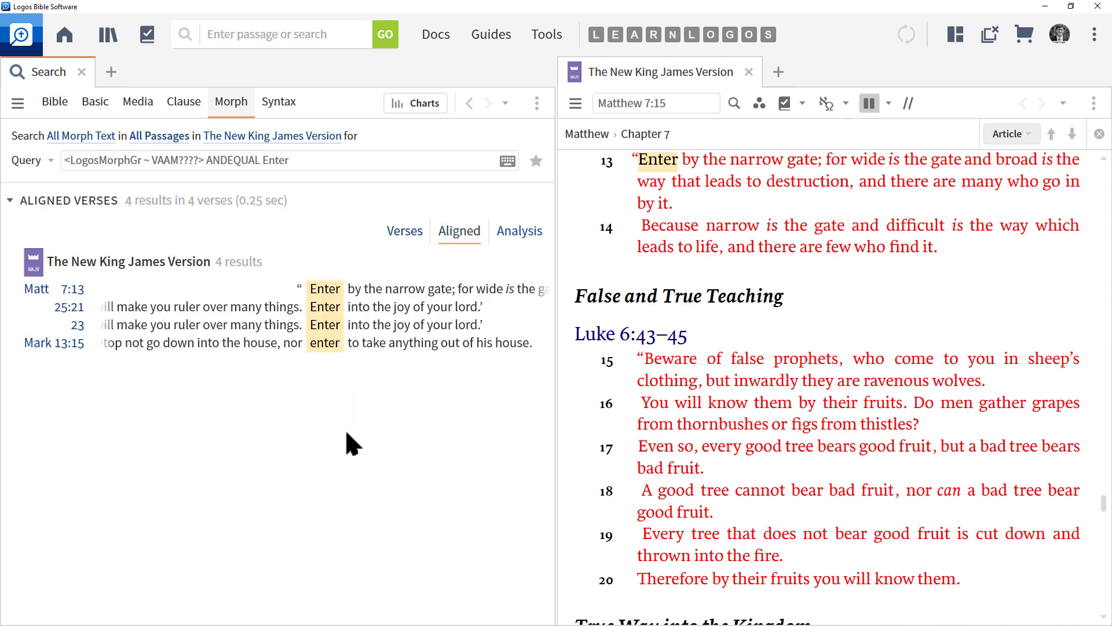
pyautogui.click(519, 232)
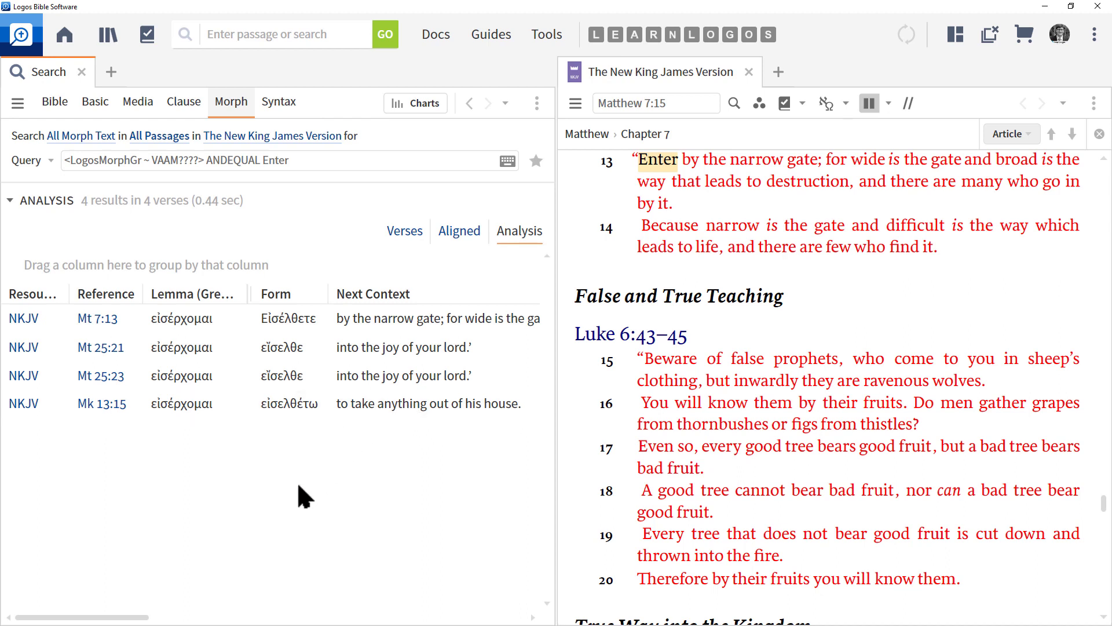
pyautogui.click(406, 232)
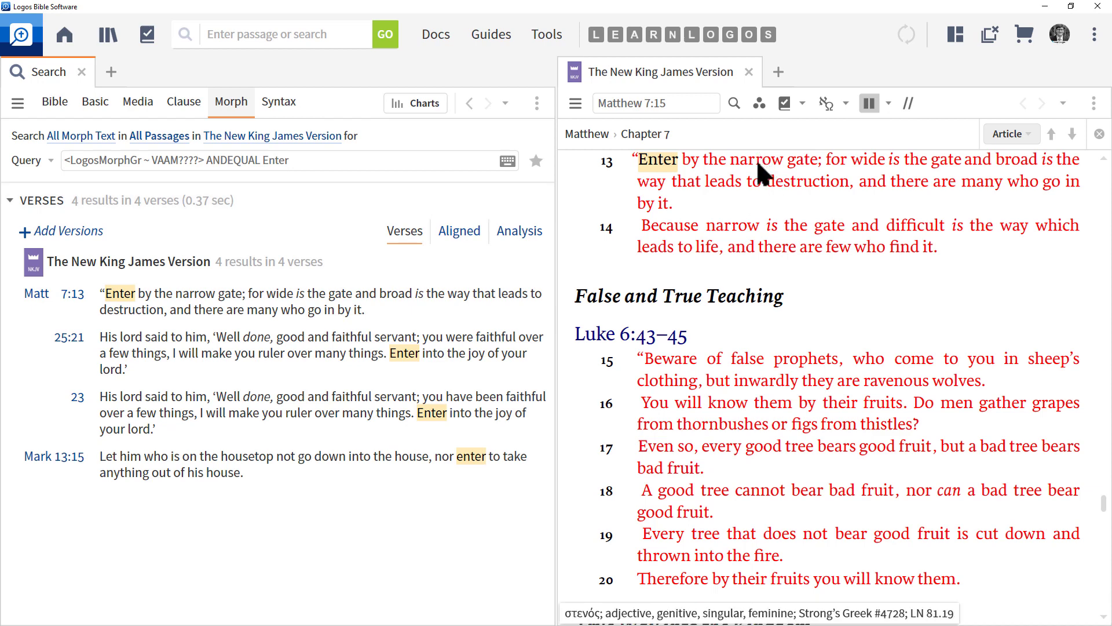
# Replace the Morph query with a new @ term for a verb in the Logos Greek morphology
pyautogui.click(302, 160)
pyautogui.press('End')
pyautogui.hotkey('ctrl', 'a')
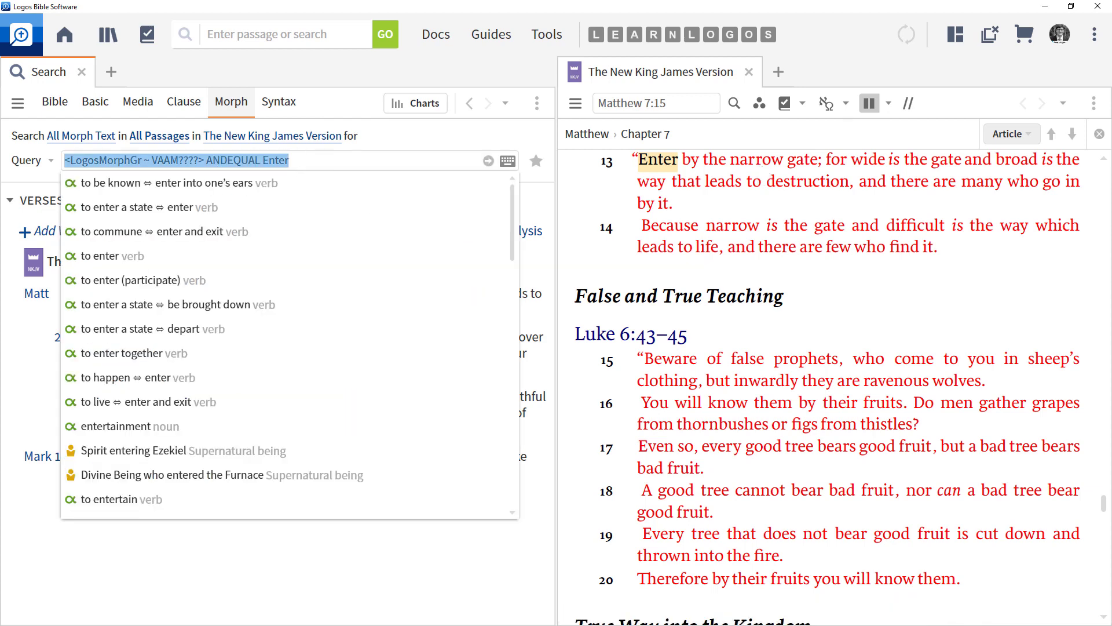
pyautogui.write('@')
pyautogui.click(109, 183)
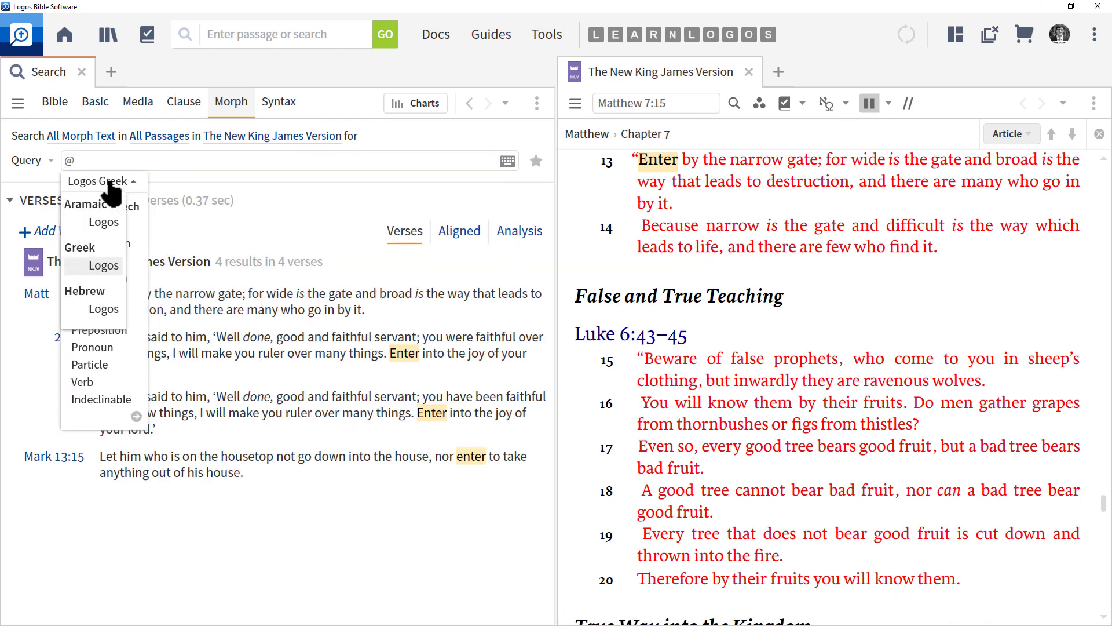
pyautogui.click(106, 267)
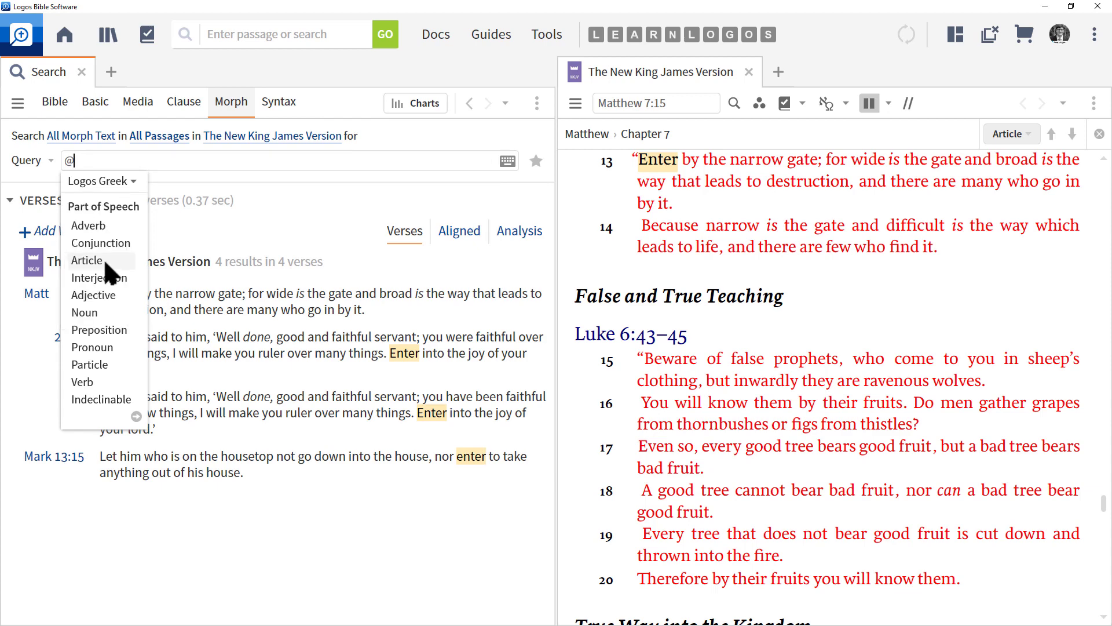
pyautogui.click(89, 383)
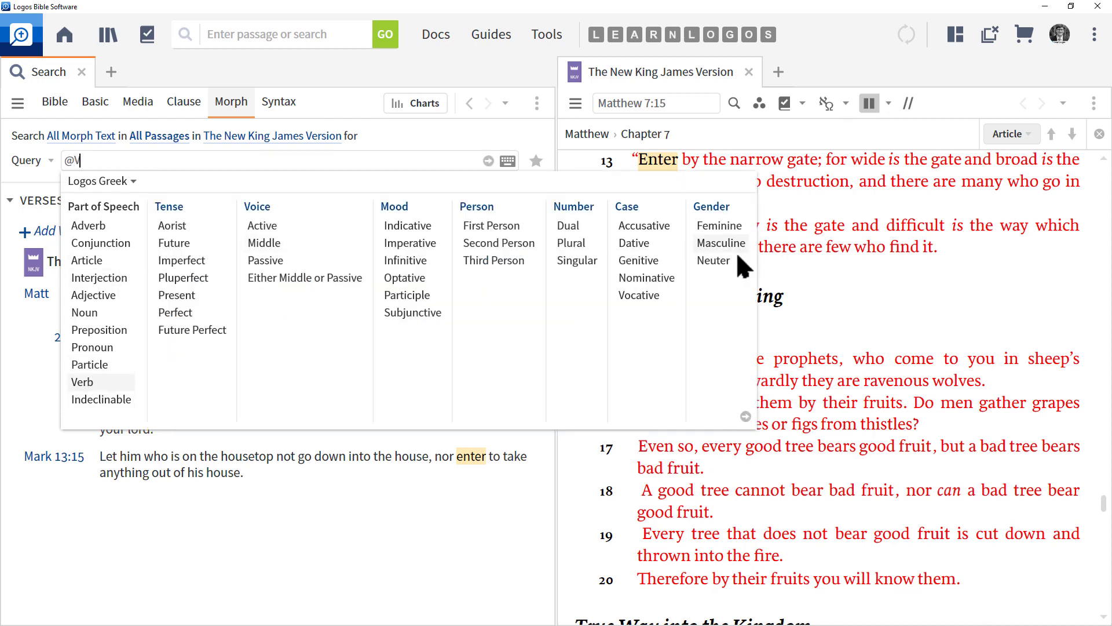
# Clear the Morph search query and create a new morph query document
pyautogui.moveTo(102, 160); pyautogui.dragTo(8, 172)
pyautogui.press('Delete')
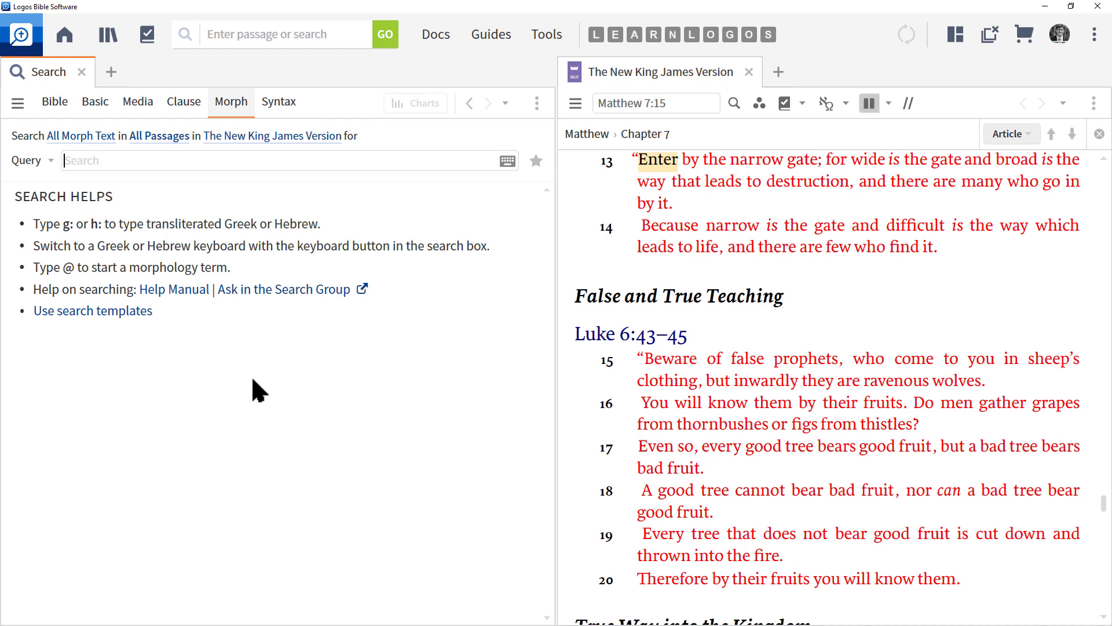
pyautogui.click(48, 161)
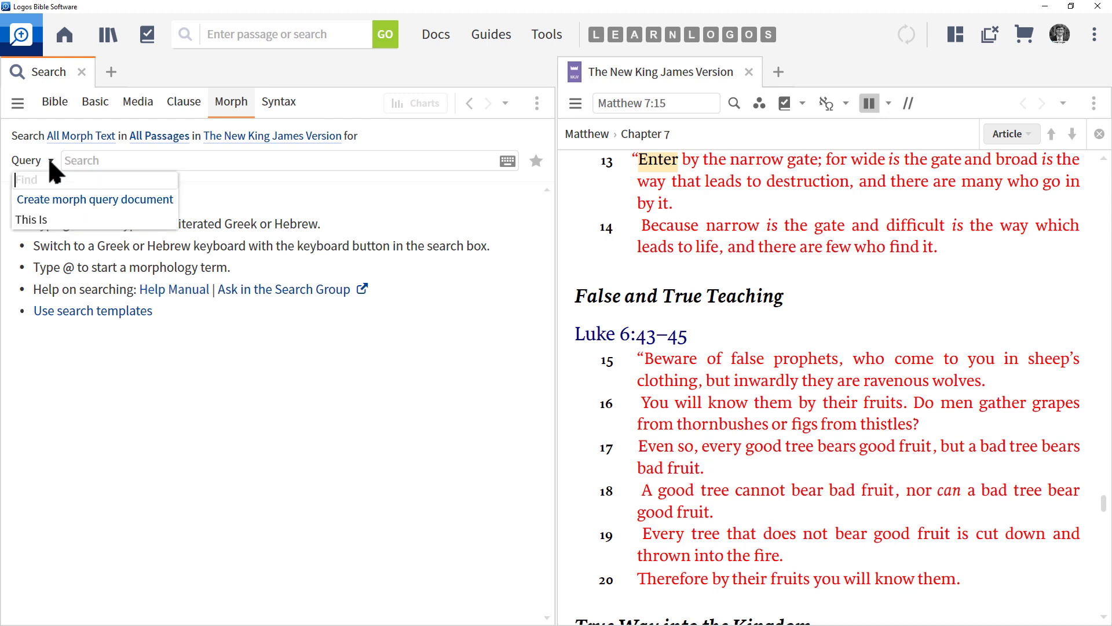
pyautogui.click(88, 201)
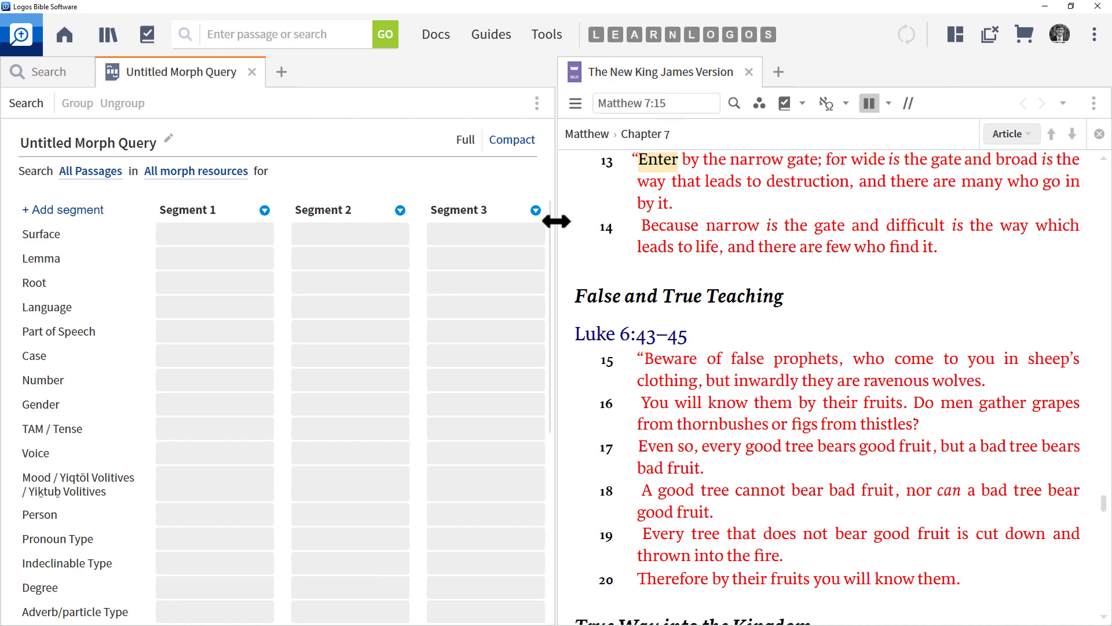
pyautogui.moveTo(551, 221); pyautogui.dragTo(841, 234)
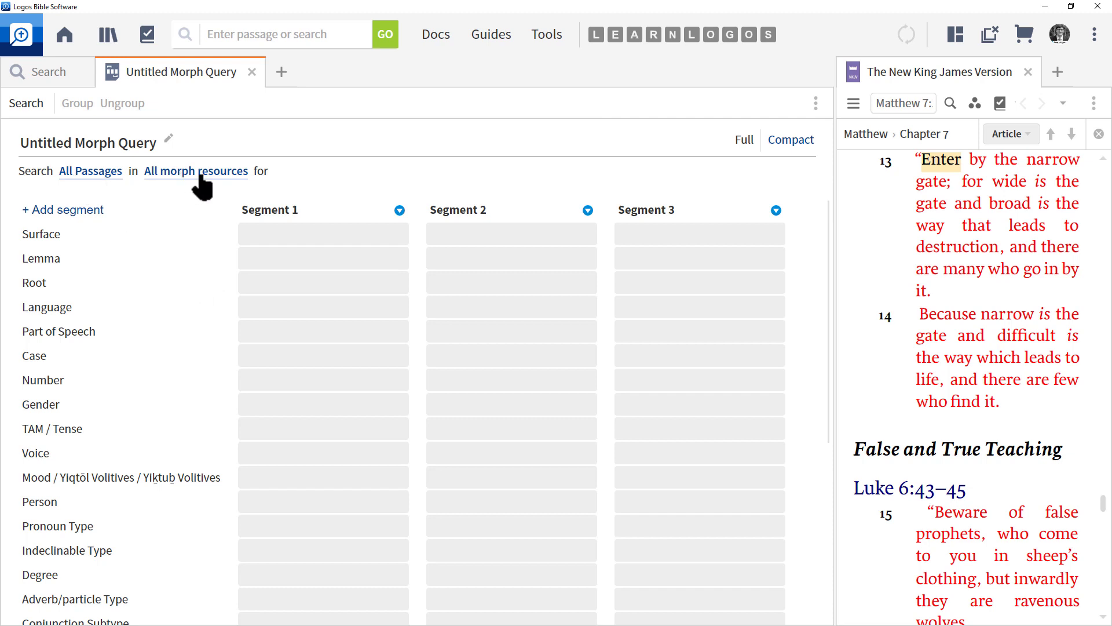
# Limit the morph query to the reference range Matthew 7:13 and enter Matthew 7:13 as the range's title
pyautogui.click(95, 172)
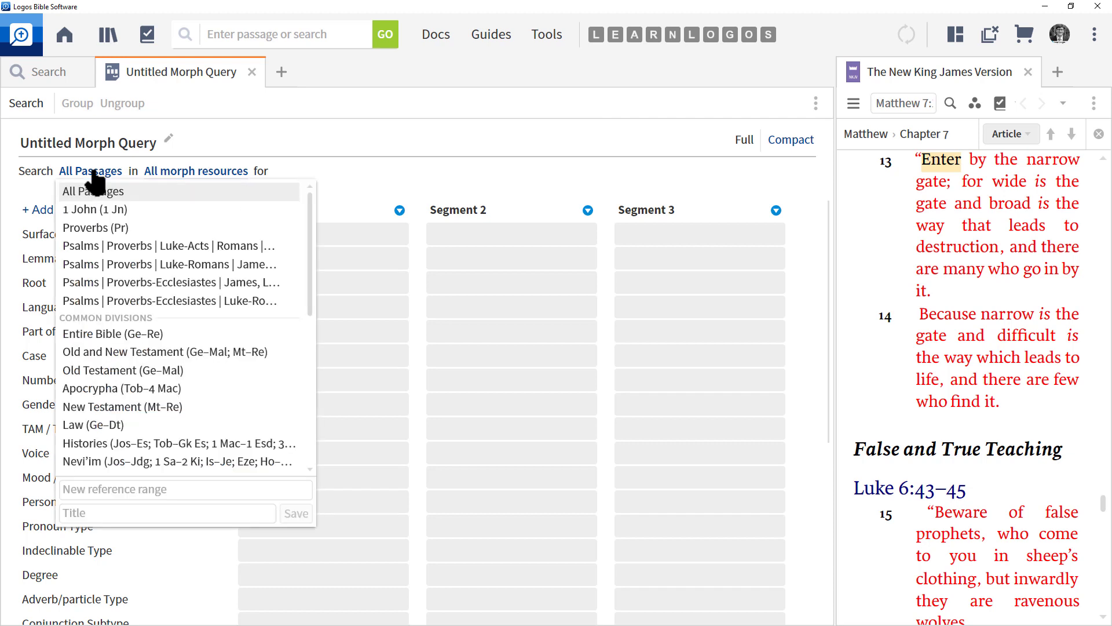
pyautogui.click(123, 493)
pyautogui.write('Matthe')
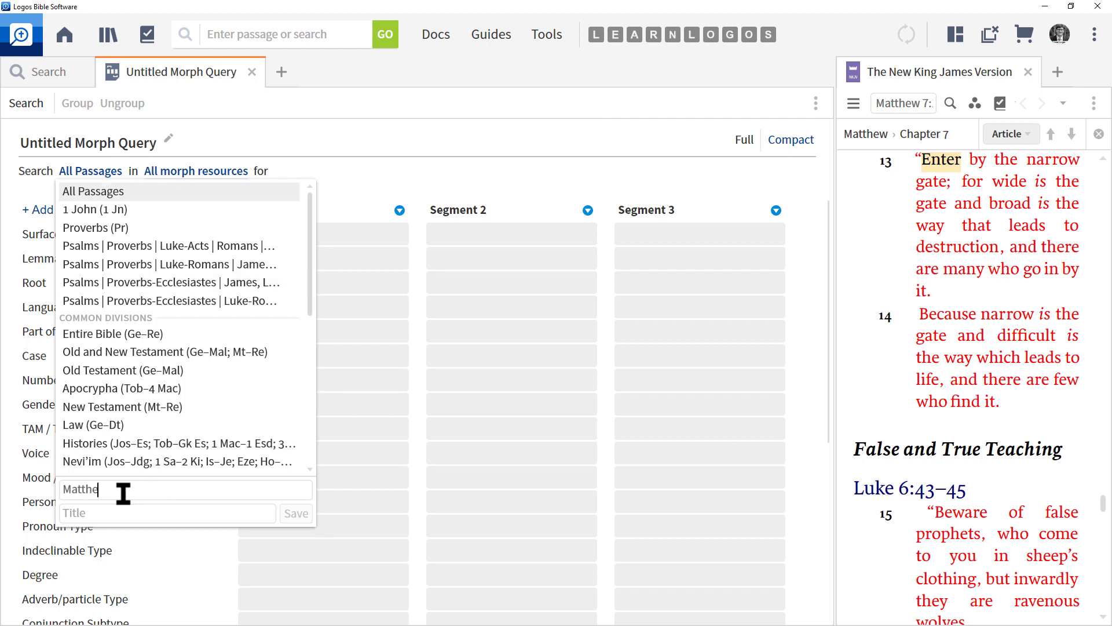
pyautogui.write('w 7:13')
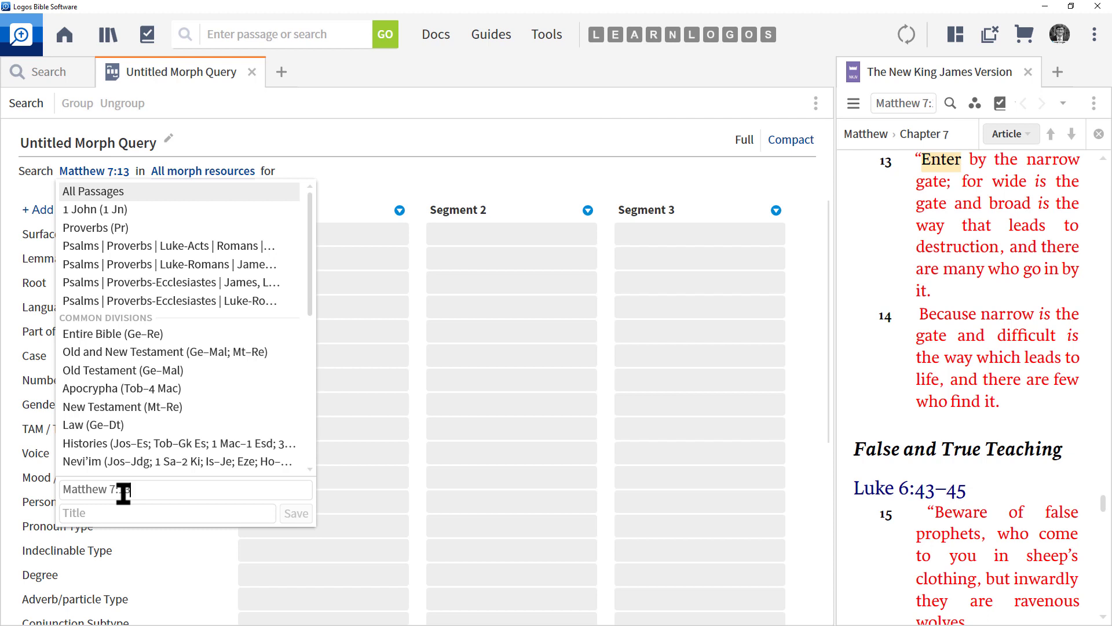
pyautogui.tripleClick(123, 493)
pyautogui.hotkey('ctrl', 'c')
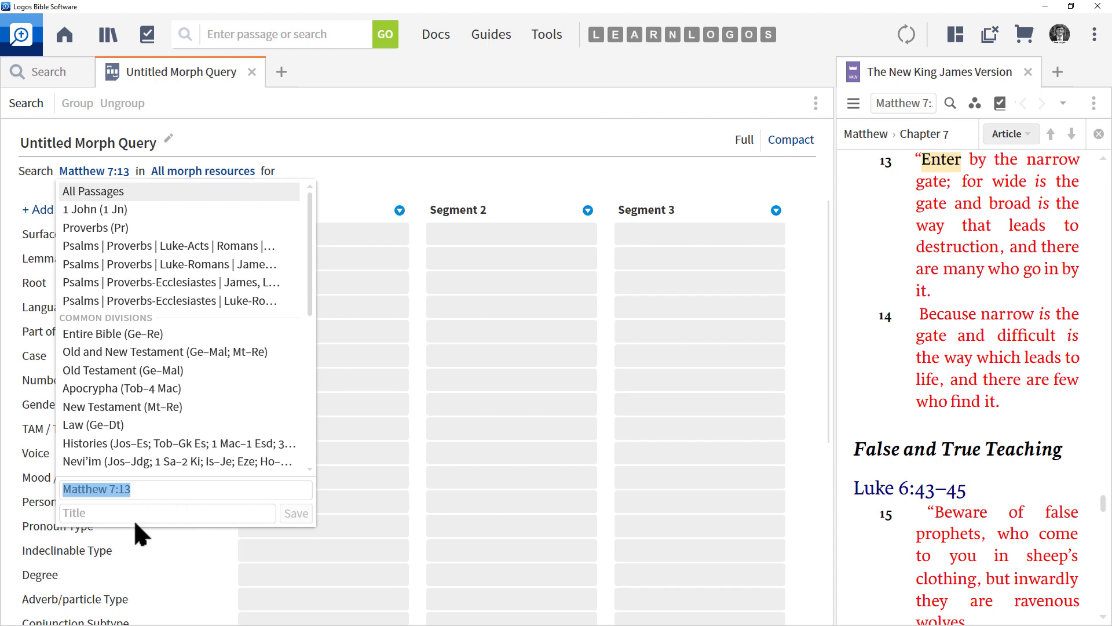
pyautogui.click(113, 513)
pyautogui.hotkey('ctrl', 'v')
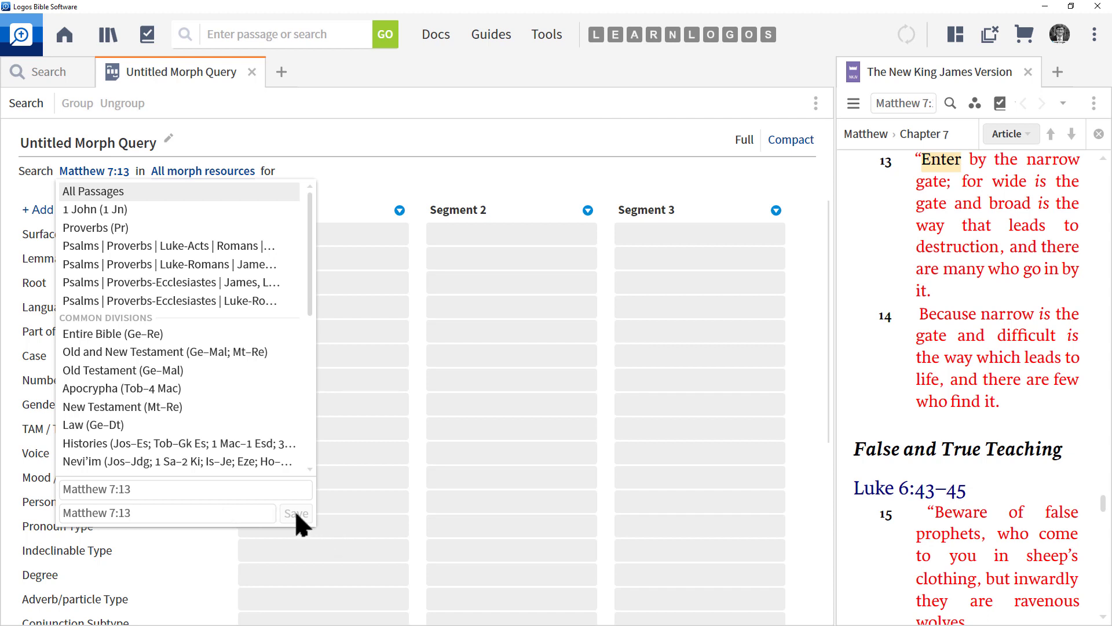
pyautogui.click(102, 136)
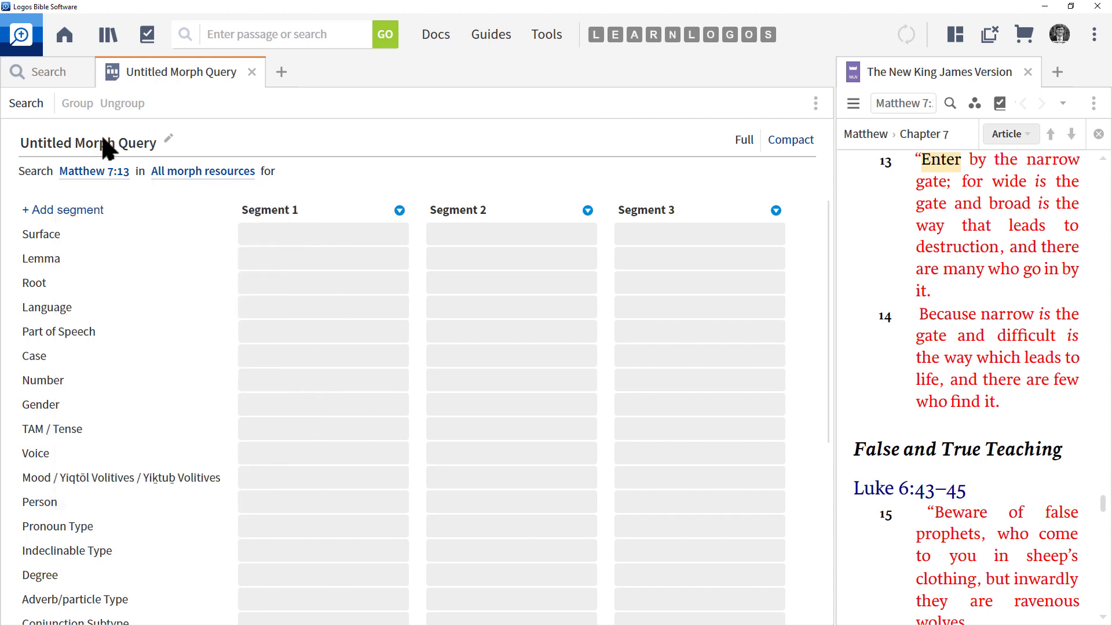
# Add a fourth segment to the morph query
pyautogui.click(120, 348)
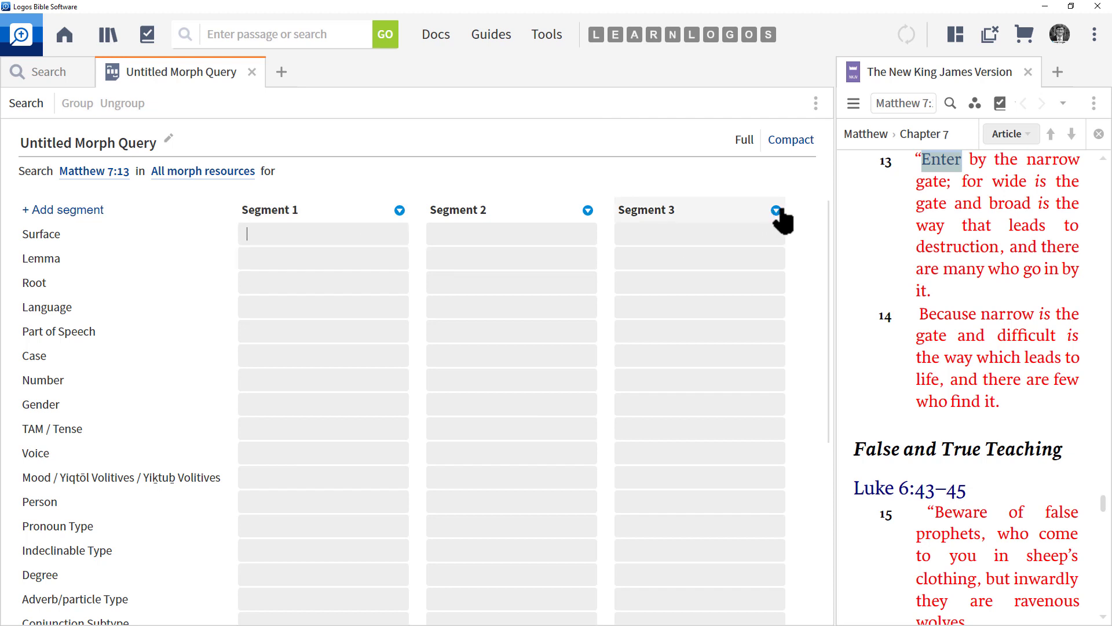
pyautogui.click(55, 212)
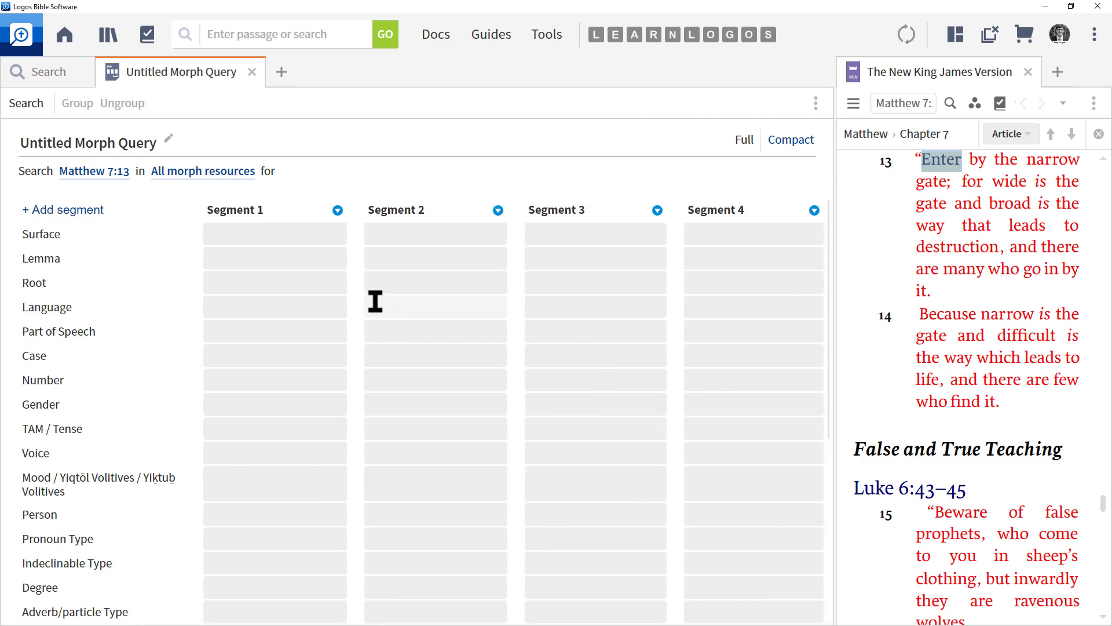
pyautogui.click(245, 231)
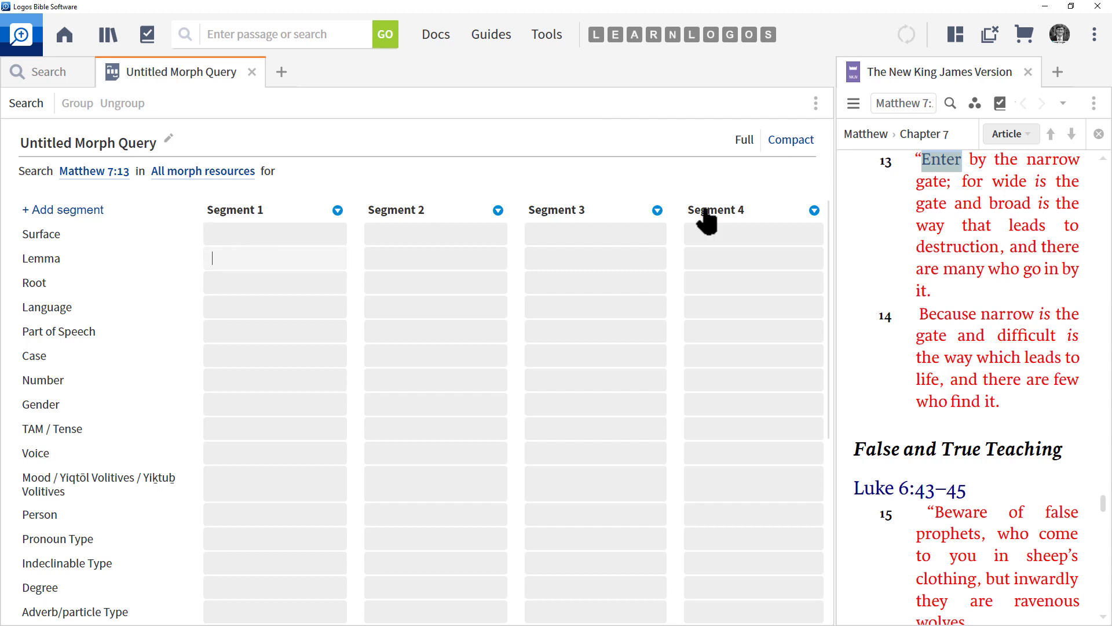
# Copy the lemma εἰσέρχομαι from "Enter" in Matthew 7:13 and set it as the Lemma of Segment 1
pyautogui.rightClick(946, 162)
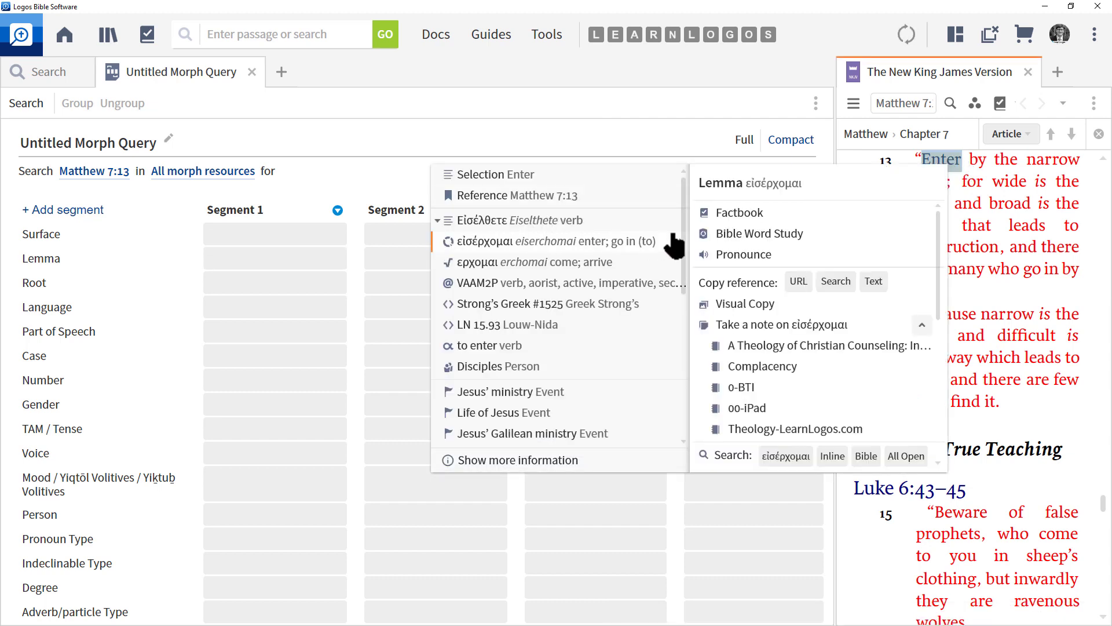
pyautogui.click(872, 282)
pyautogui.click(220, 260)
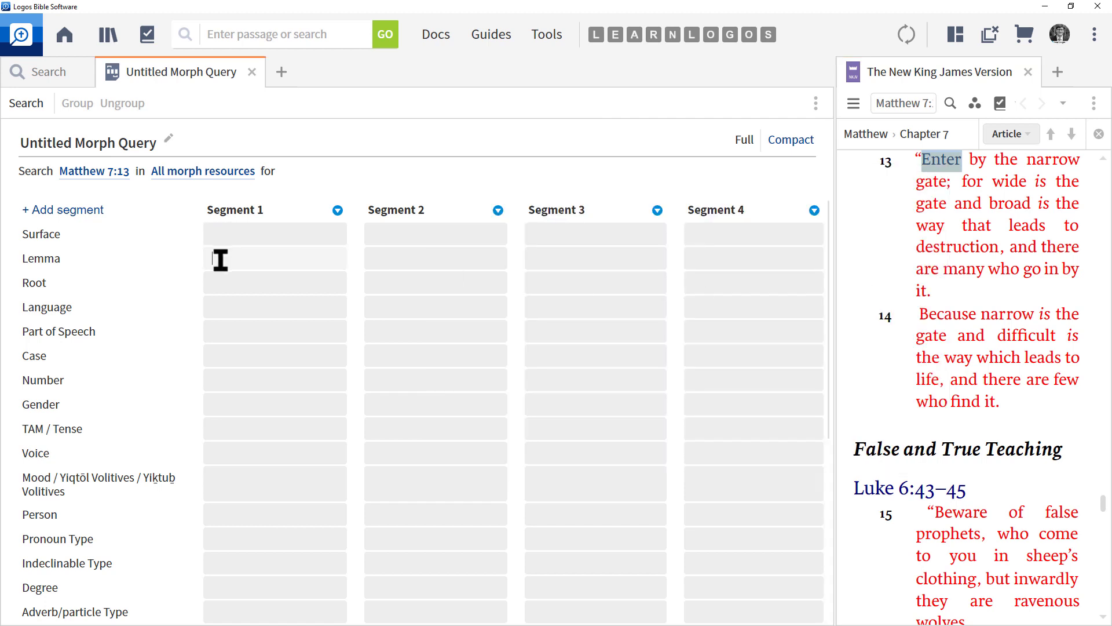
pyautogui.rightClick(221, 260)
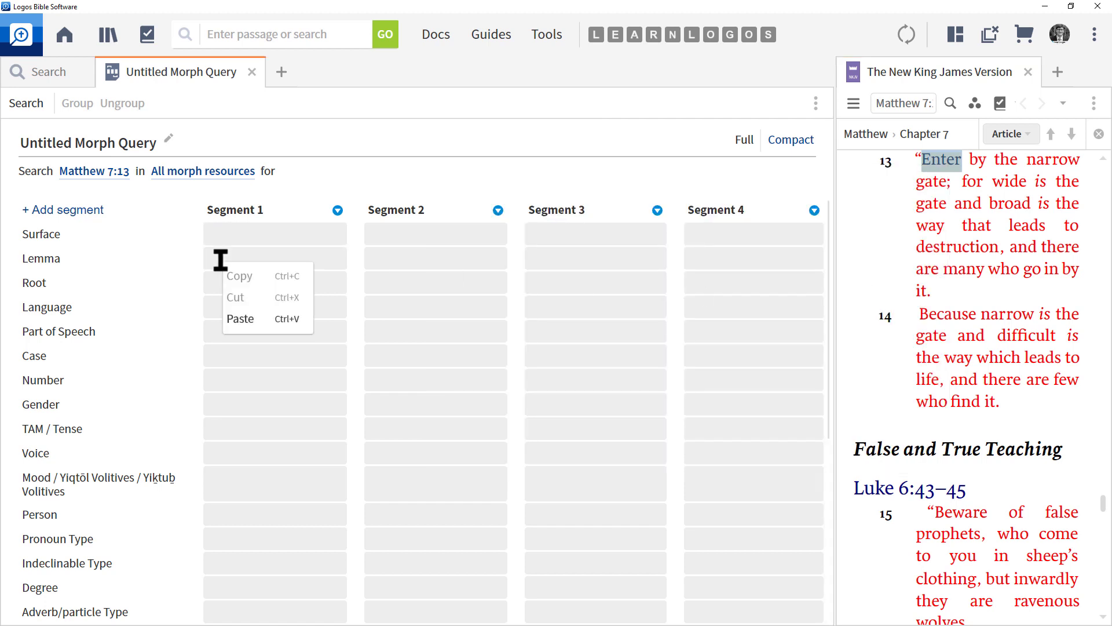
pyautogui.click(244, 318)
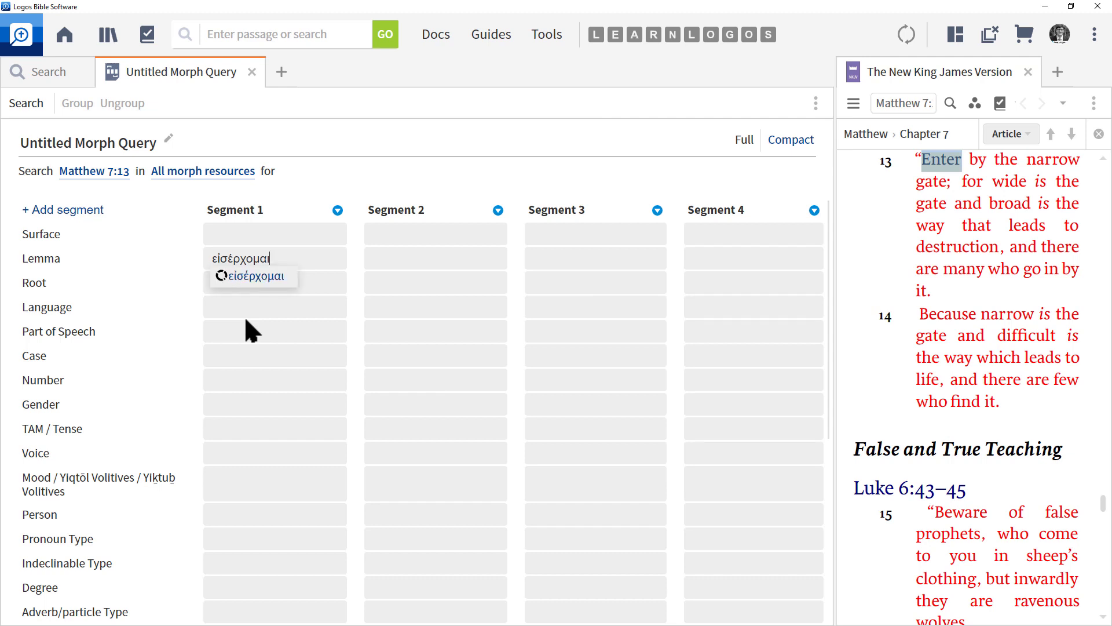
pyautogui.click(253, 277)
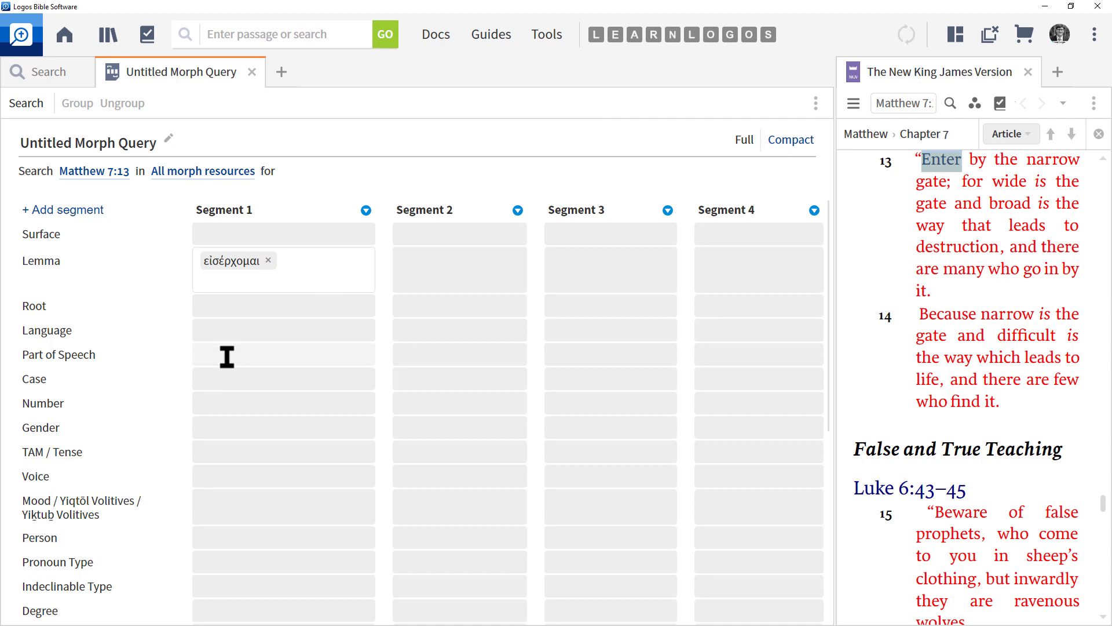
# Set the Part of Speech of Segment 1 to Verb
pyautogui.click(226, 357)
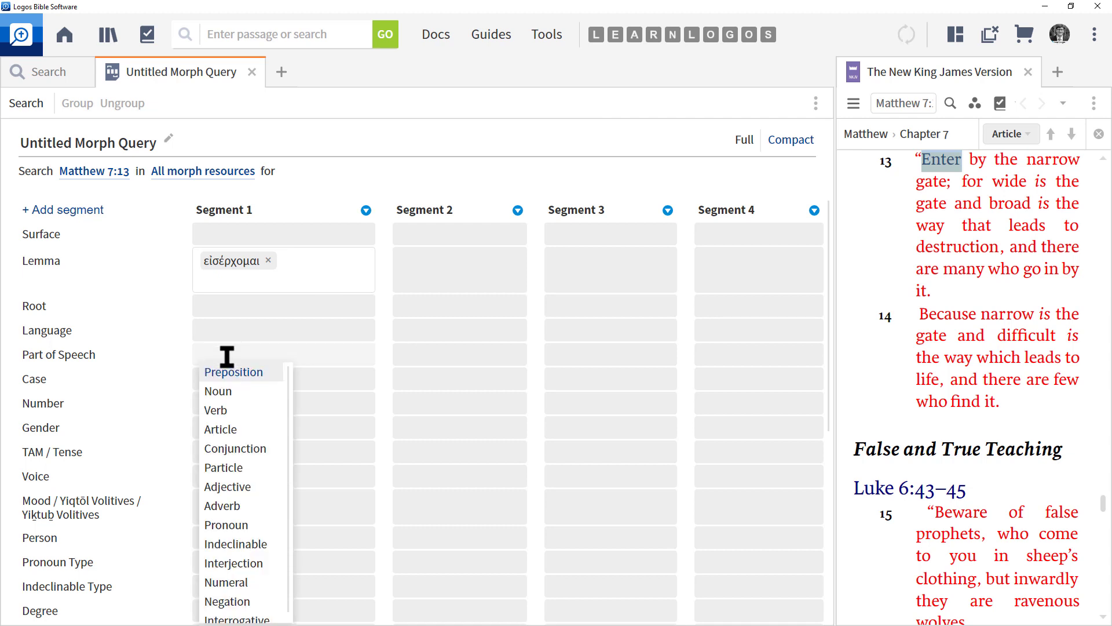
pyautogui.click(219, 412)
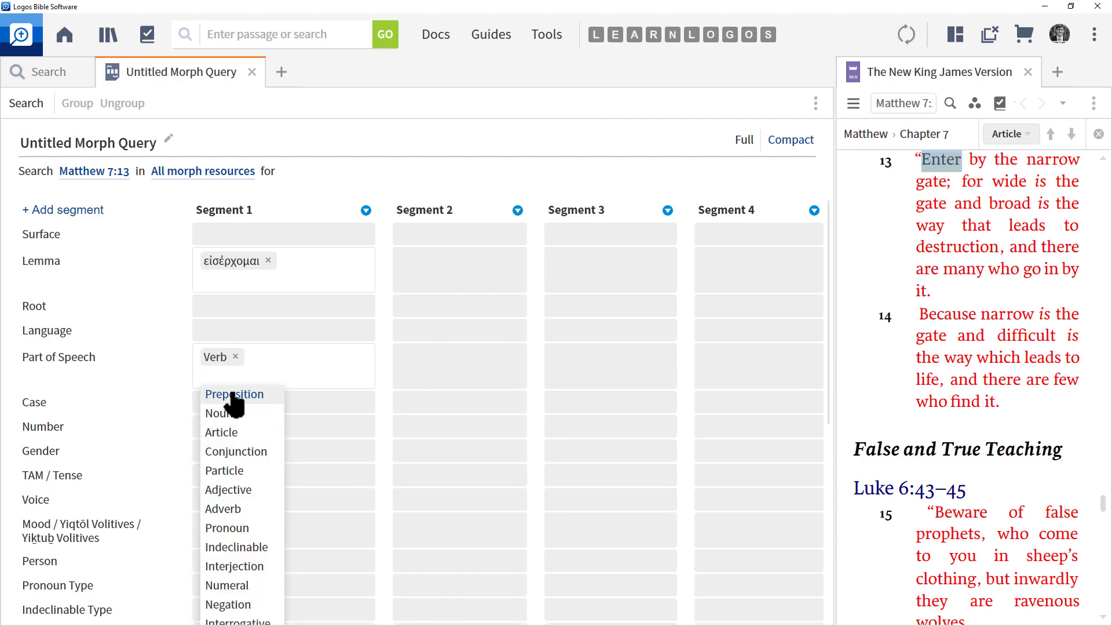
pyautogui.click(163, 374)
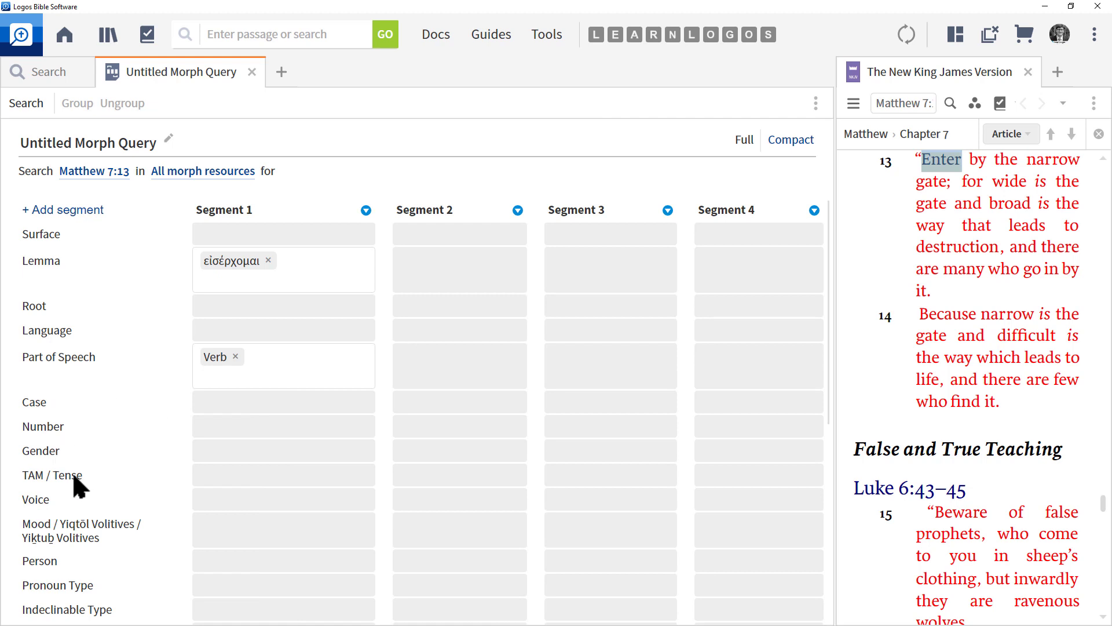
pyautogui.click(219, 474)
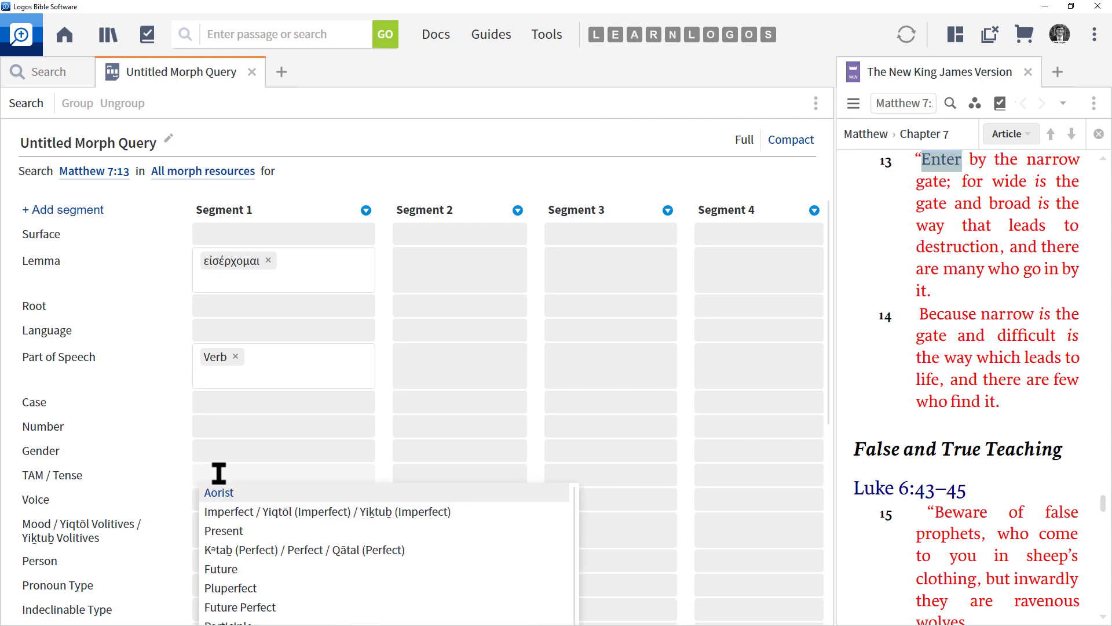
pyautogui.scroll(-5, 278, 256)
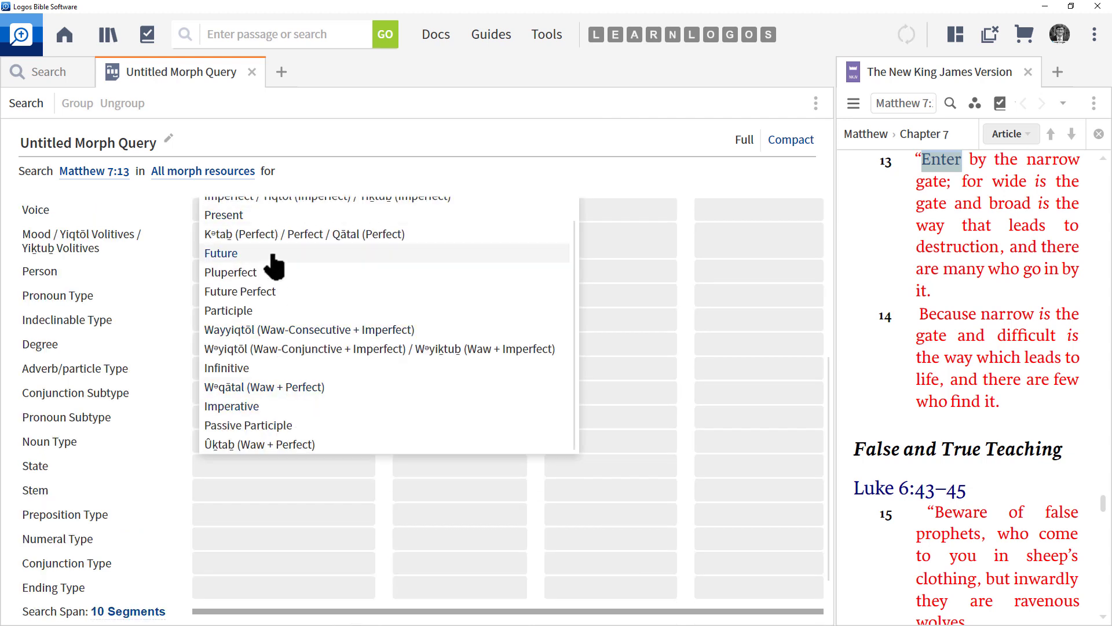
pyautogui.click(148, 201)
# Limit the morph query's searched resources to the SBLGNT Greek New Testament
pyautogui.click(205, 172)
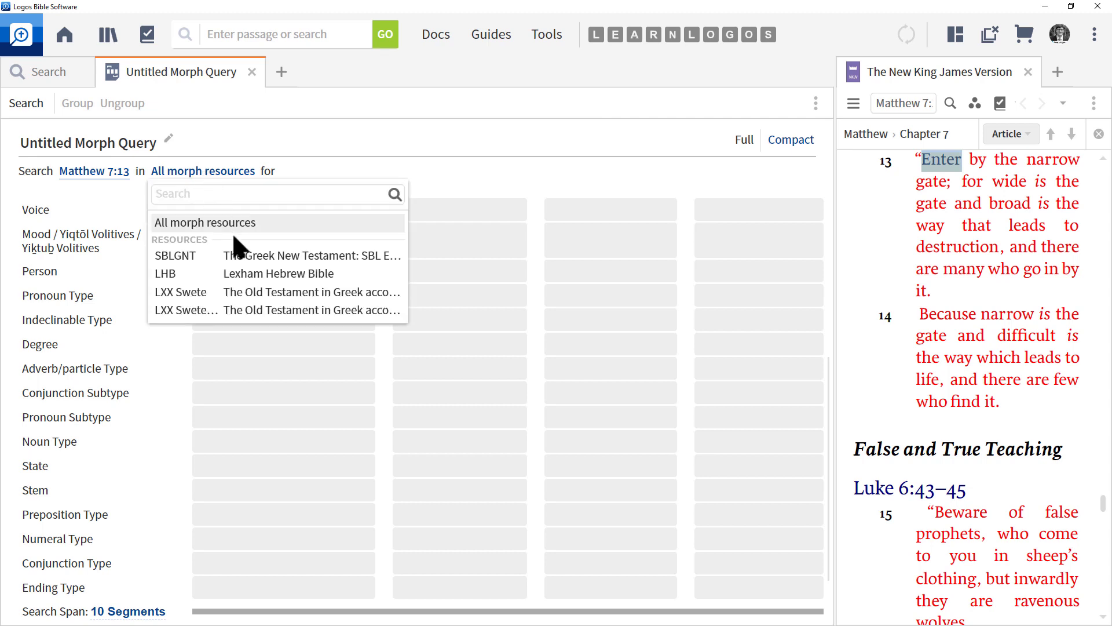
pyautogui.moveTo(258, 257)
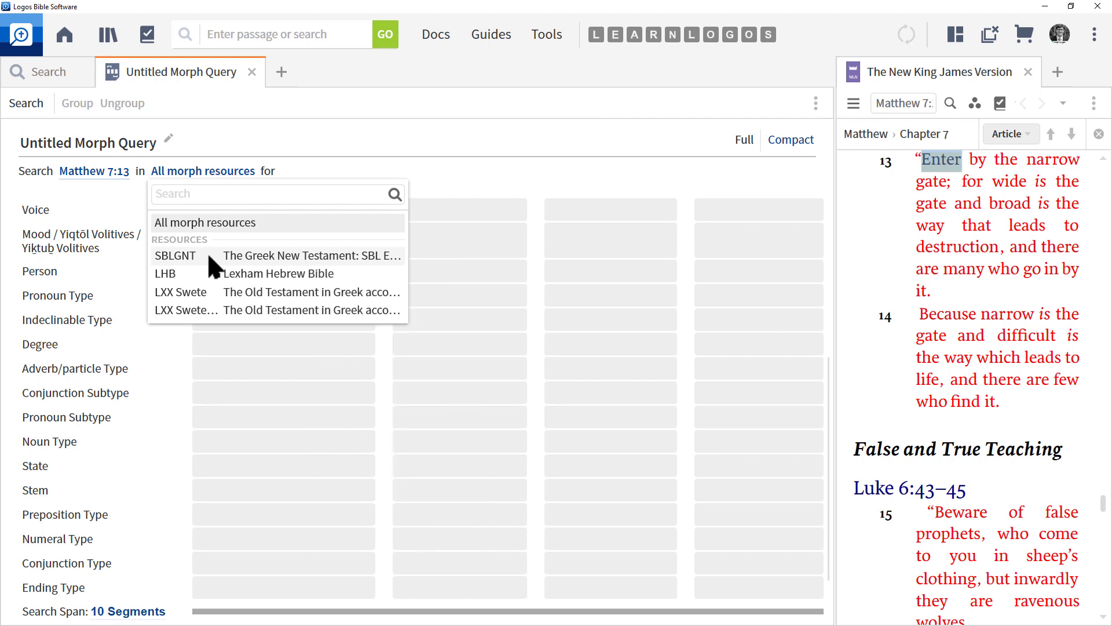
pyautogui.click(284, 256)
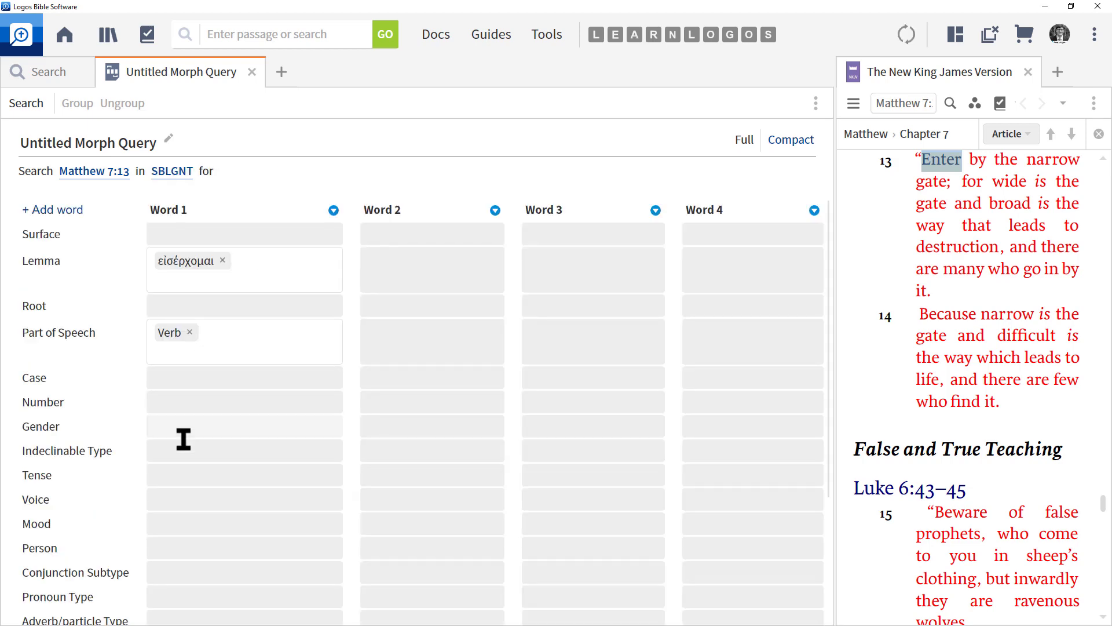
# Set the Mood of Word 1 to Imperative
pyautogui.click(169, 477)
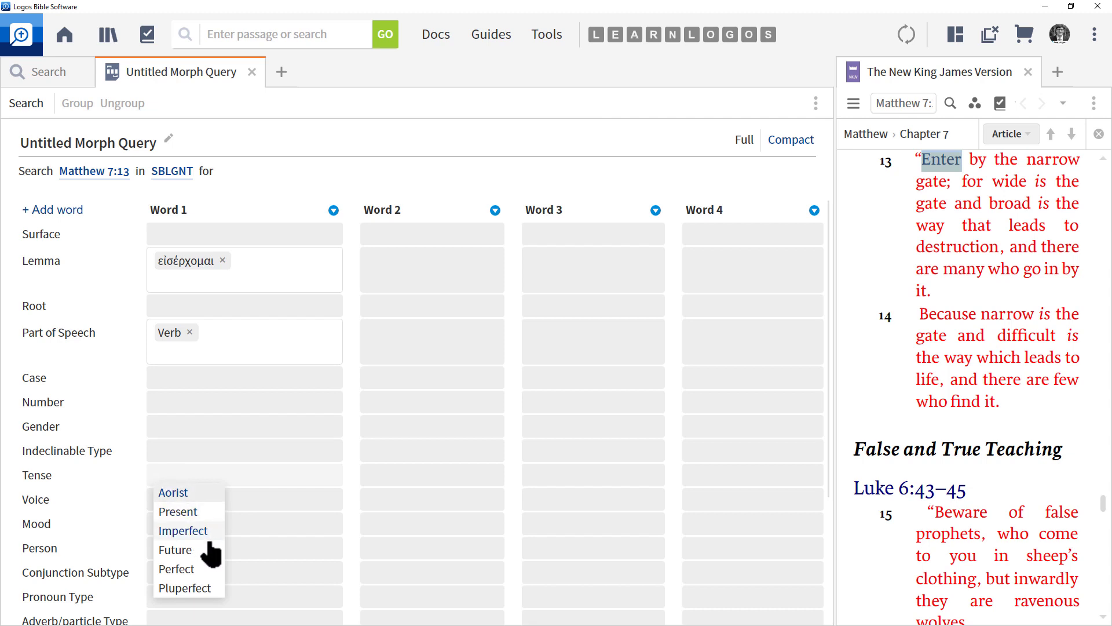
pyautogui.click(112, 468)
pyautogui.click(167, 526)
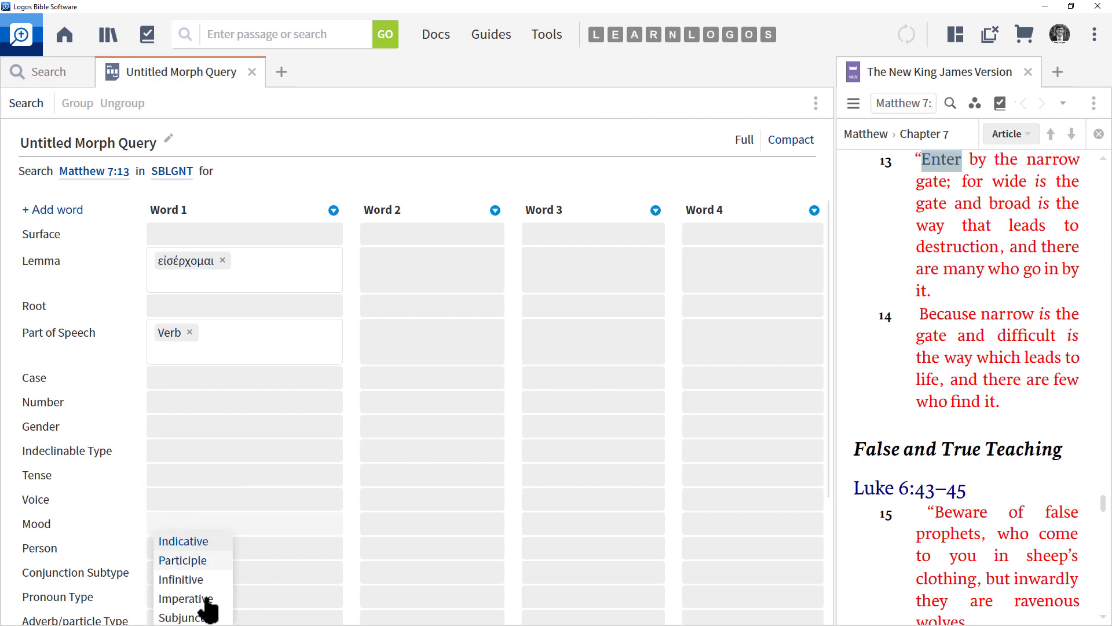
pyautogui.scroll(-3, 209, 602)
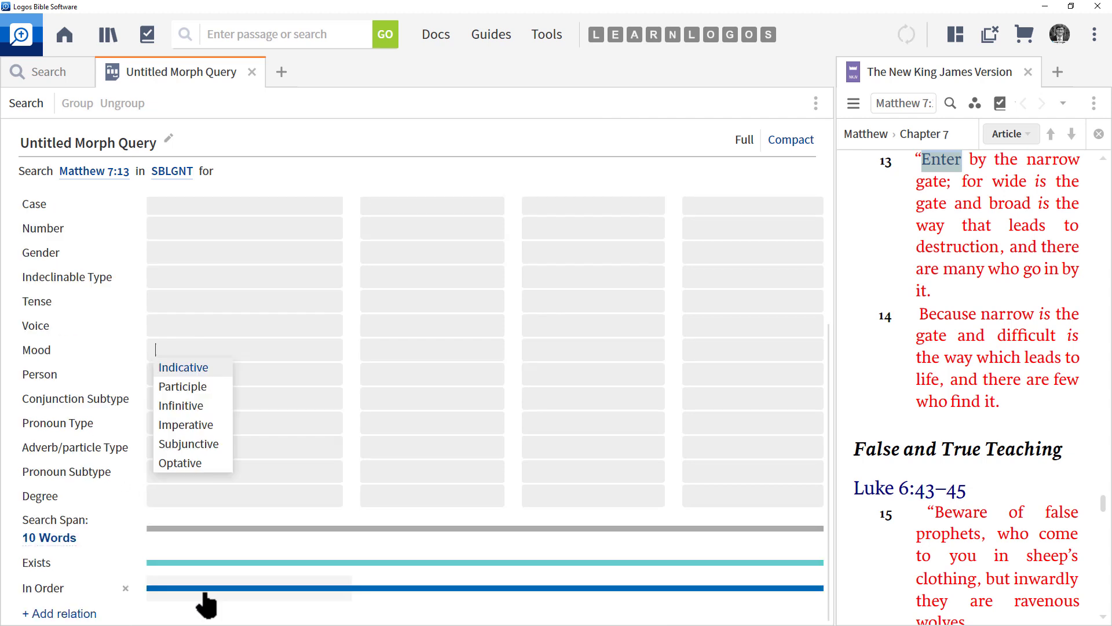
pyautogui.click(193, 426)
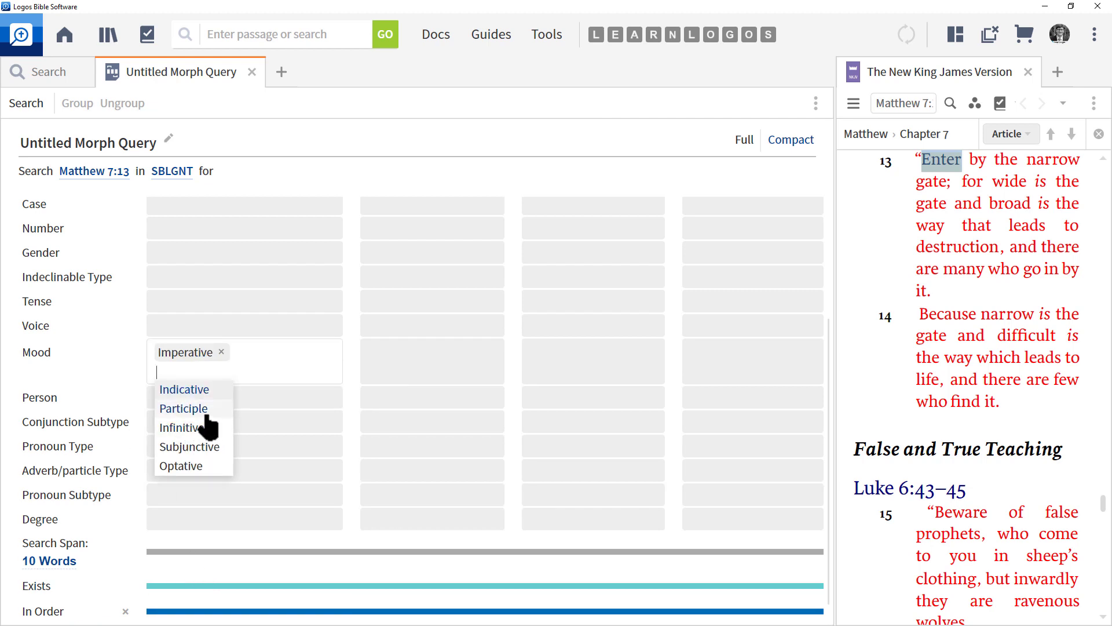
pyautogui.press('Escape')
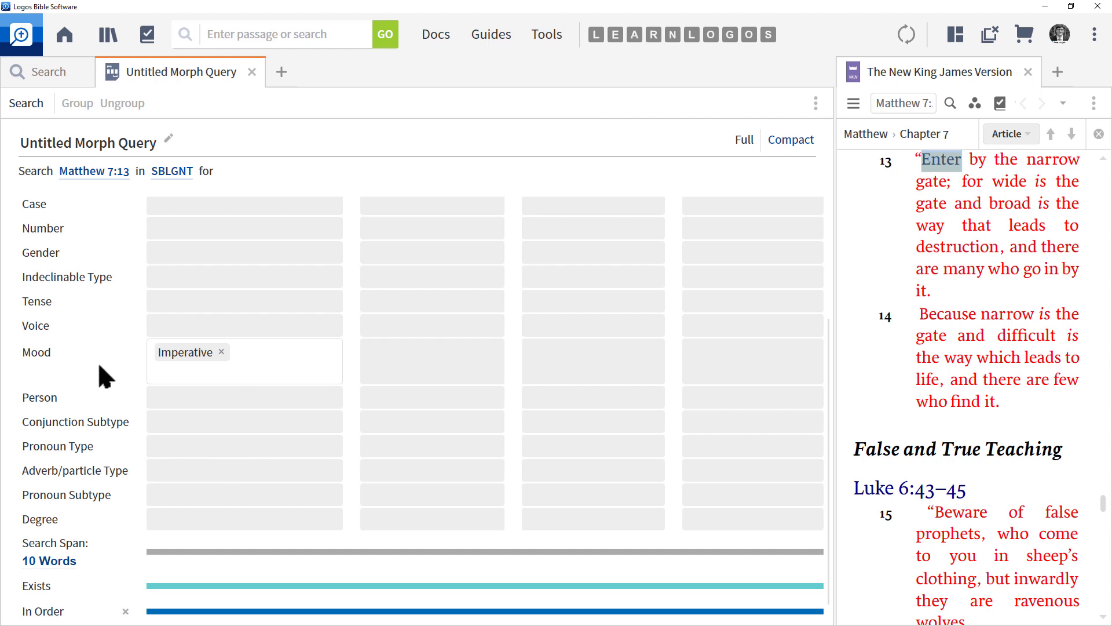
pyautogui.click(231, 368)
pyautogui.scroll(3, 232, 365)
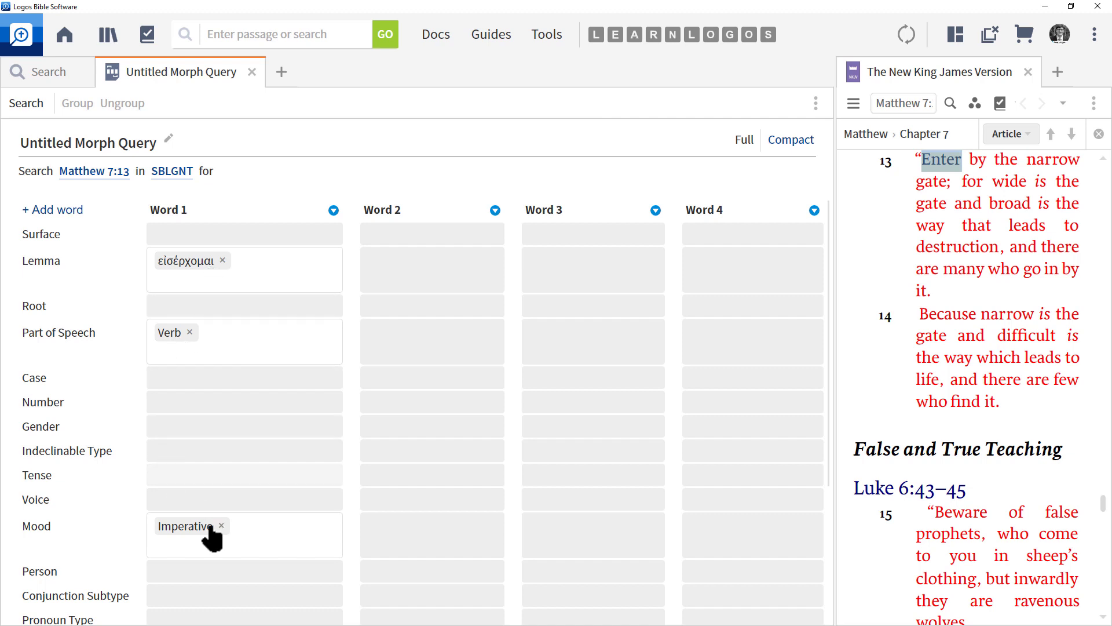
# Set the Tense of Word 1 to Aorist
pyautogui.scroll(-3, 208, 524)
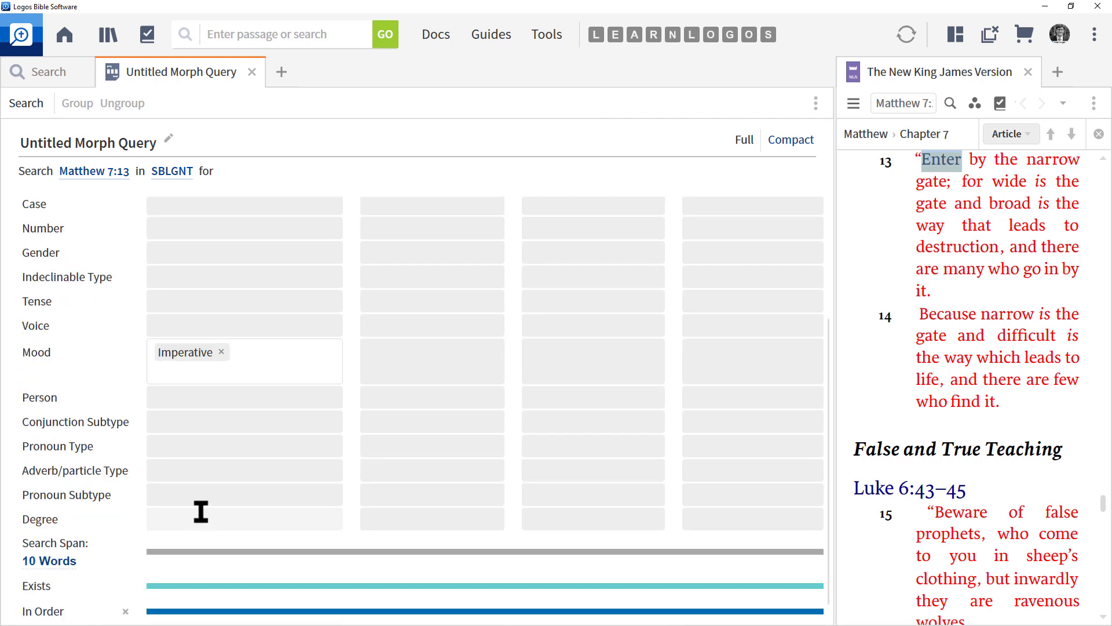
pyautogui.click(169, 301)
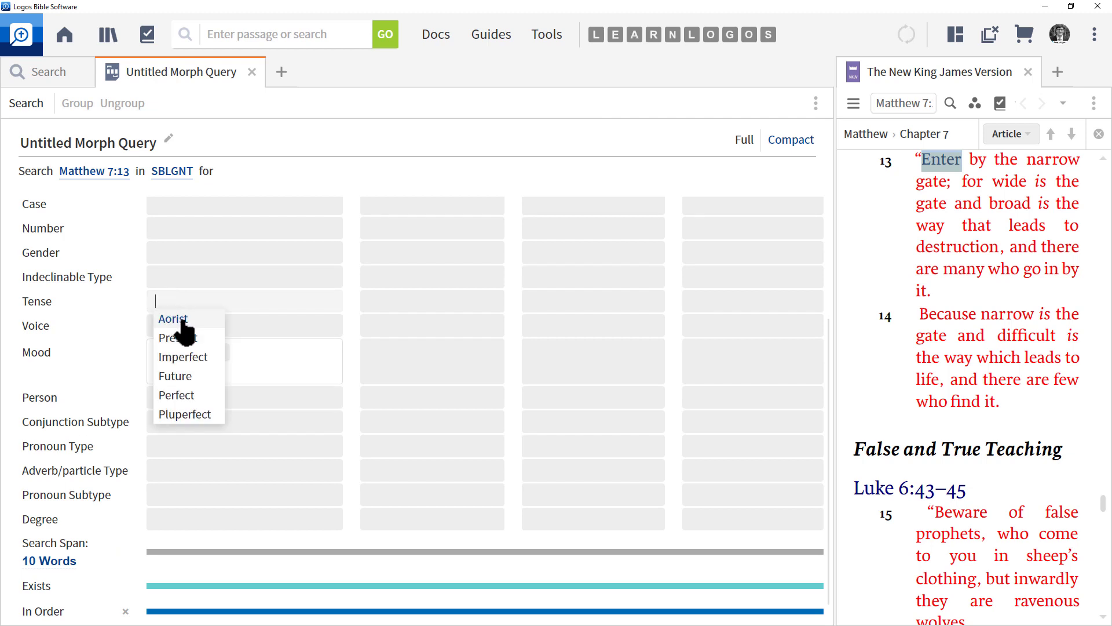
pyautogui.click(173, 318)
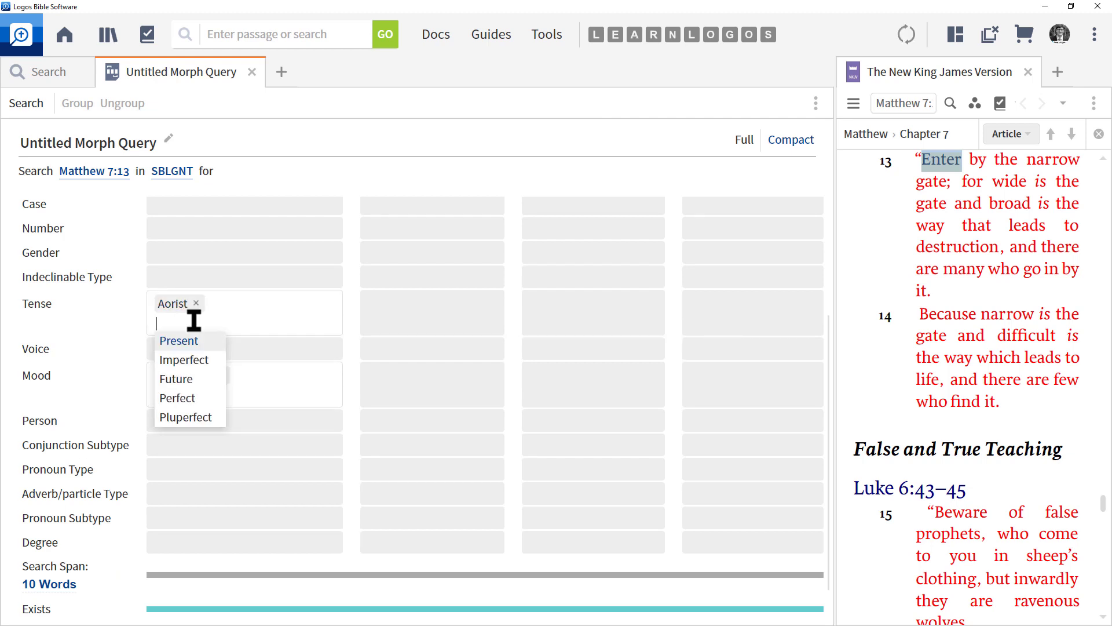
pyautogui.press('Escape')
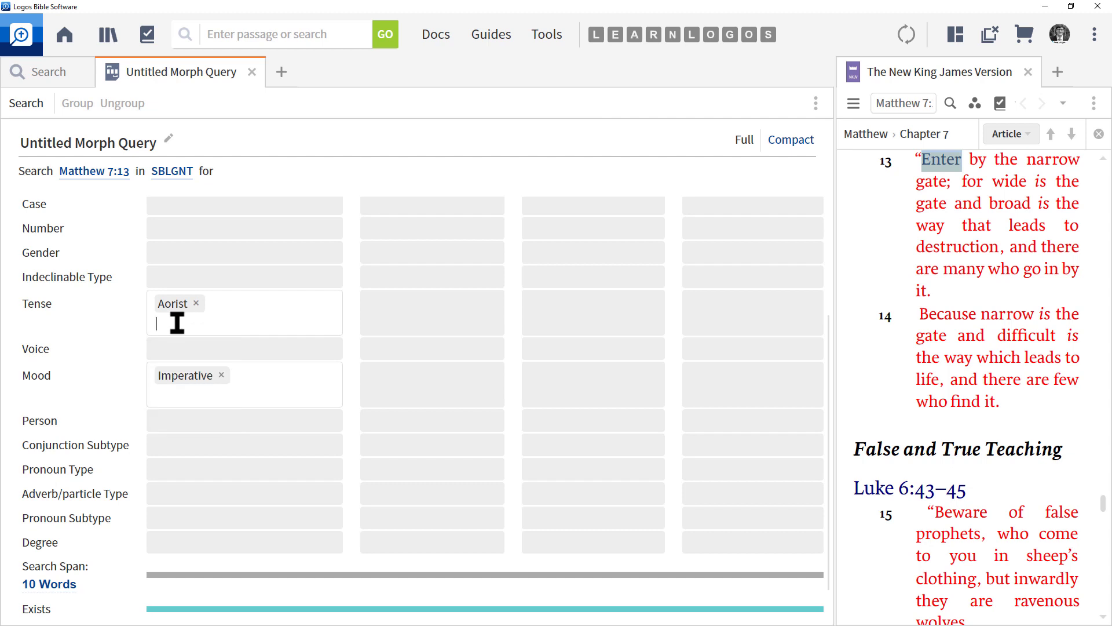
pyautogui.scroll(3, 238, 370)
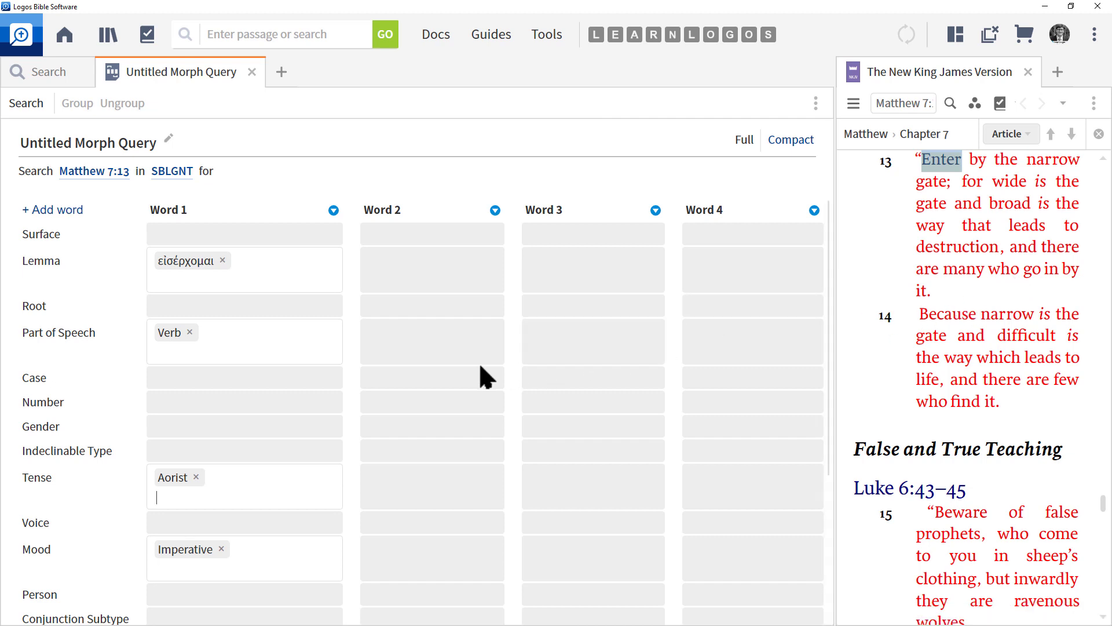
# Copy the lemma διά from "by" in Matthew 7:13 and set it as the Lemma of Word 2
pyautogui.rightClick(978, 160)
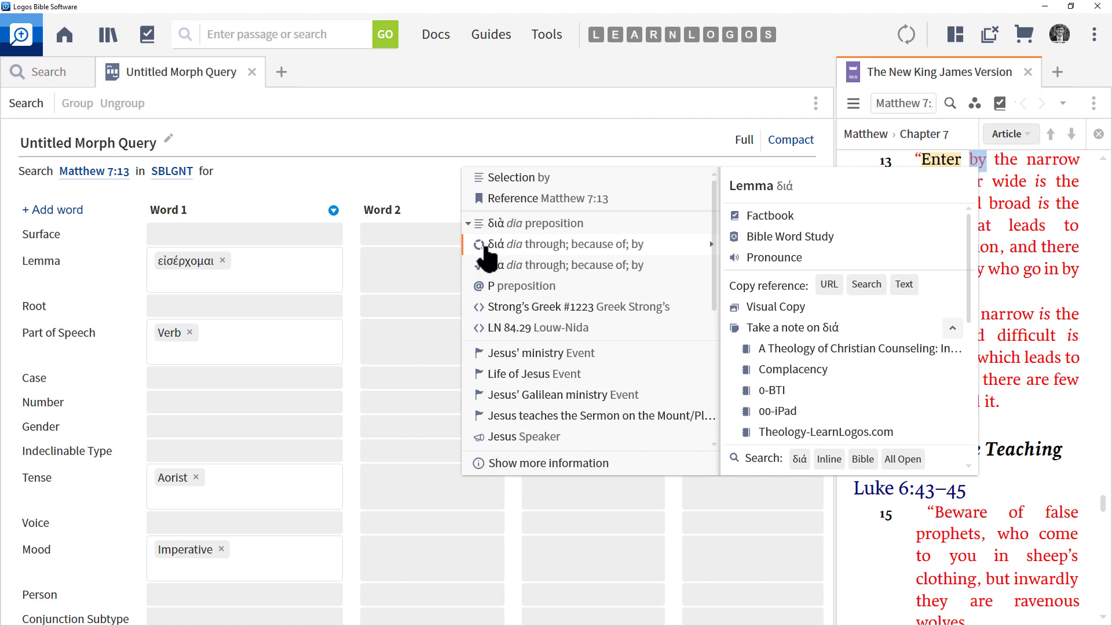
pyautogui.click(904, 284)
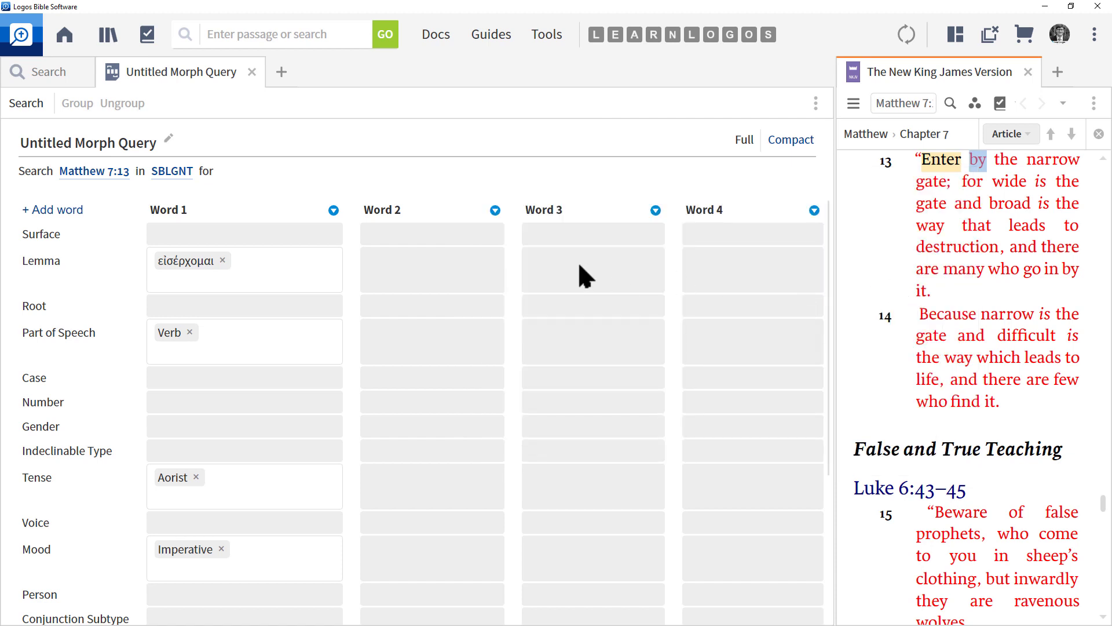
pyautogui.rightClick(392, 268)
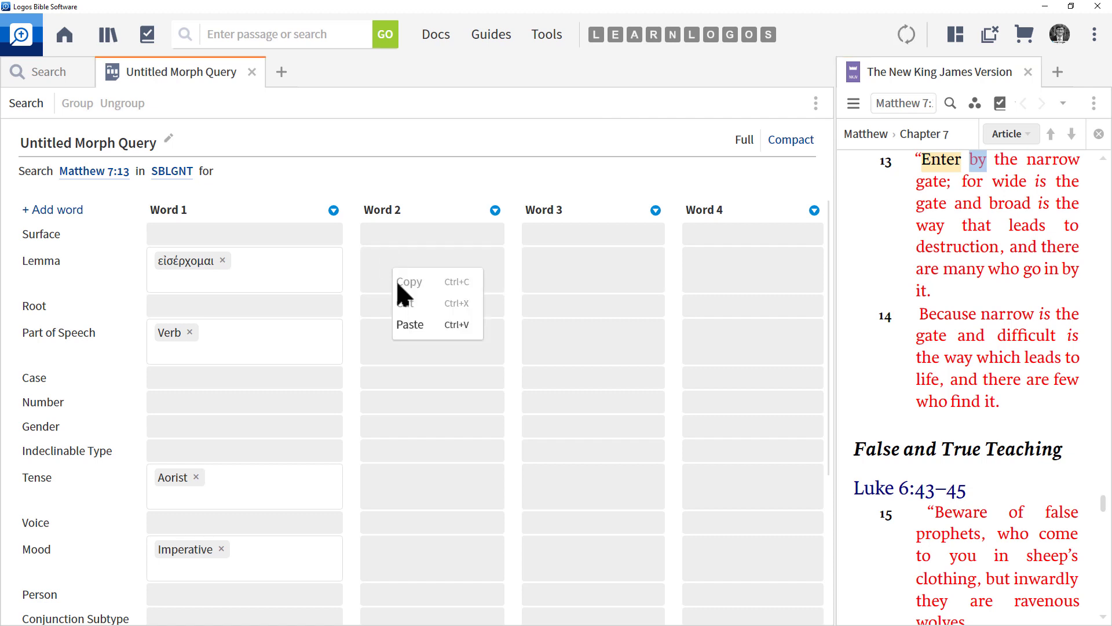
pyautogui.click(415, 323)
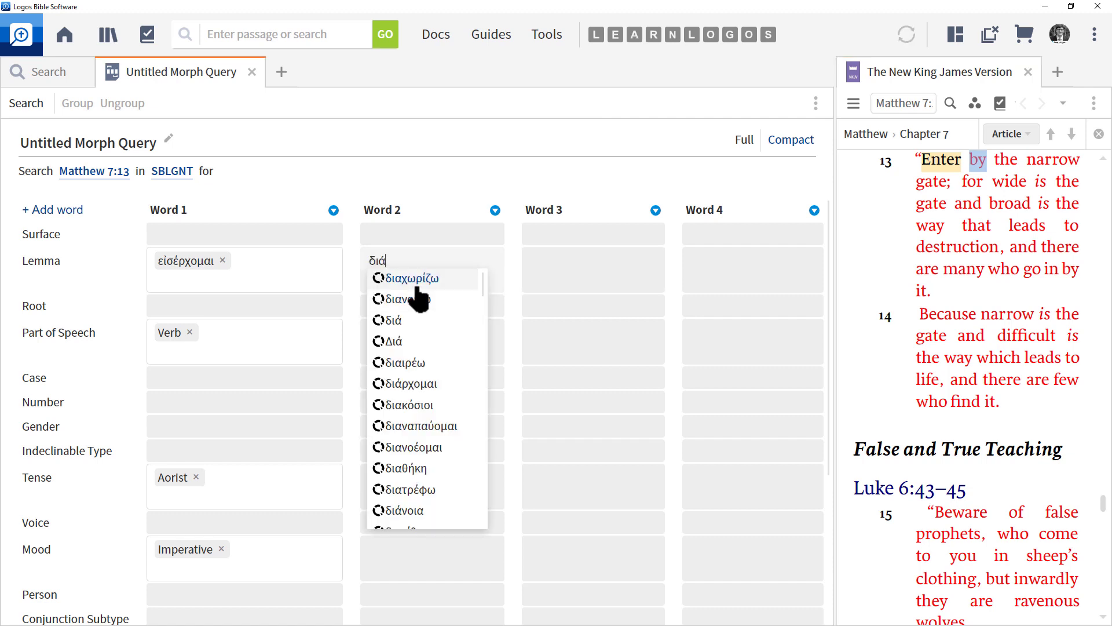
pyautogui.click(397, 322)
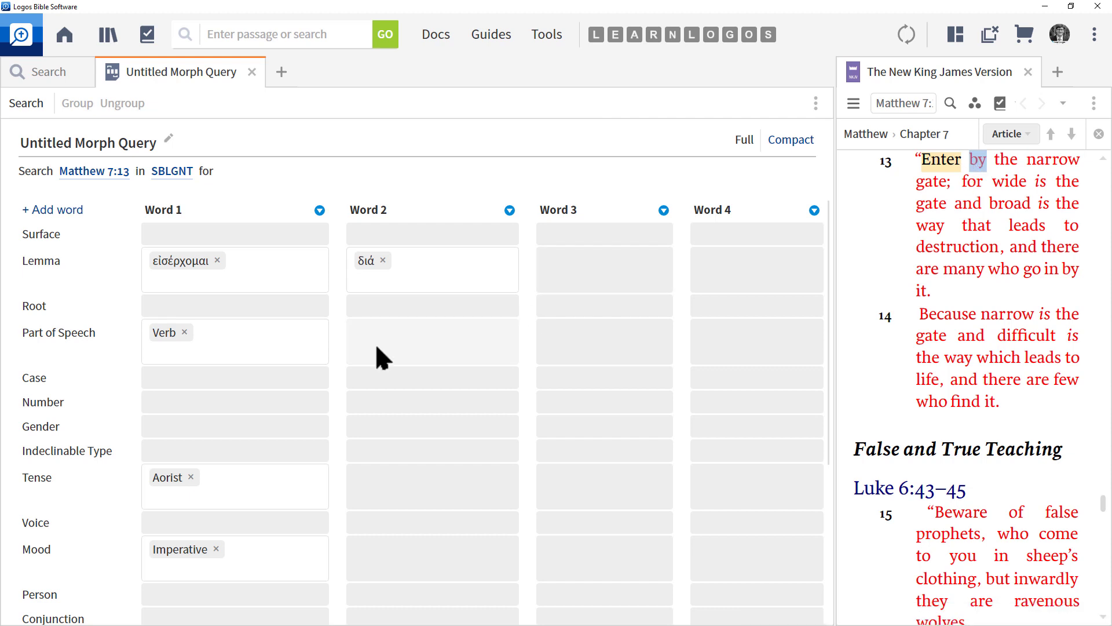
# Set the Part of Speech of Word 2 to Preposition
pyautogui.click(374, 327)
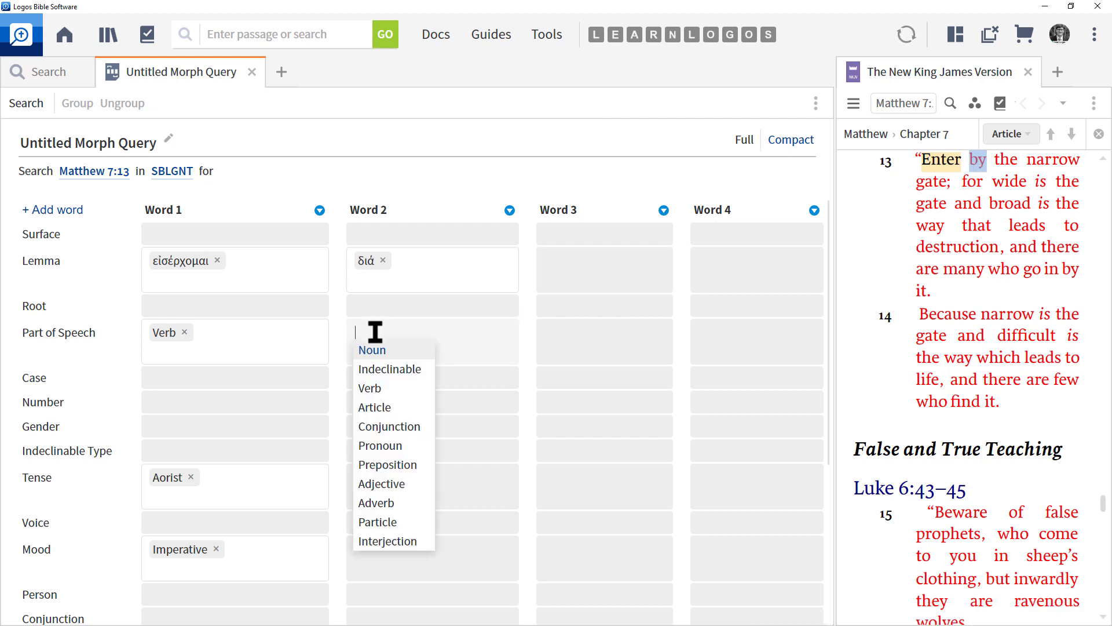
pyautogui.click(392, 465)
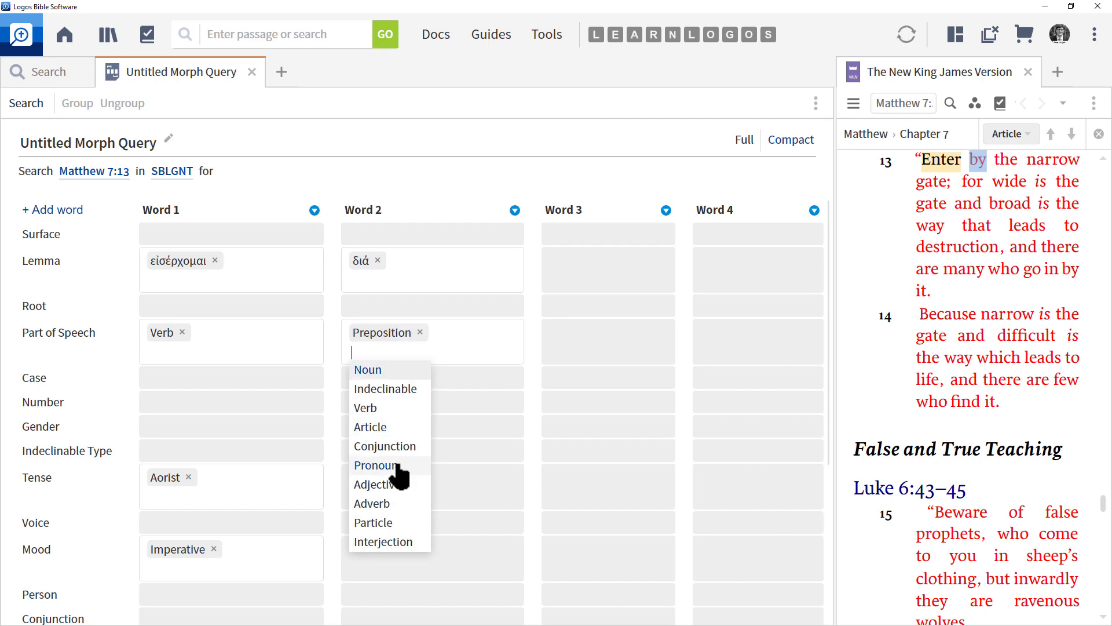
pyautogui.click(298, 340)
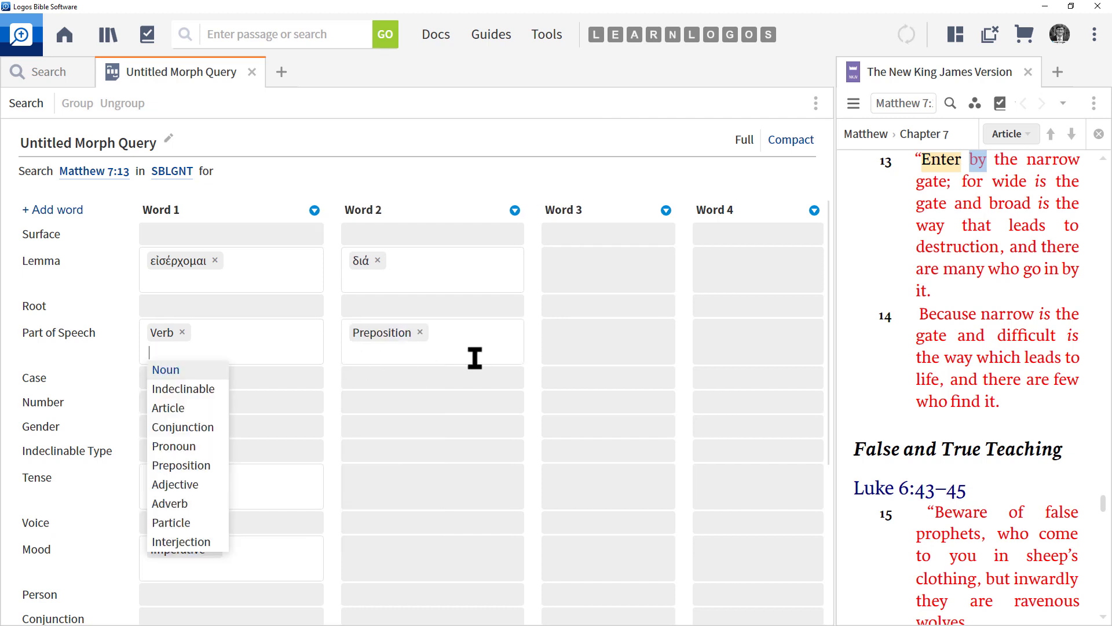
pyautogui.click(451, 342)
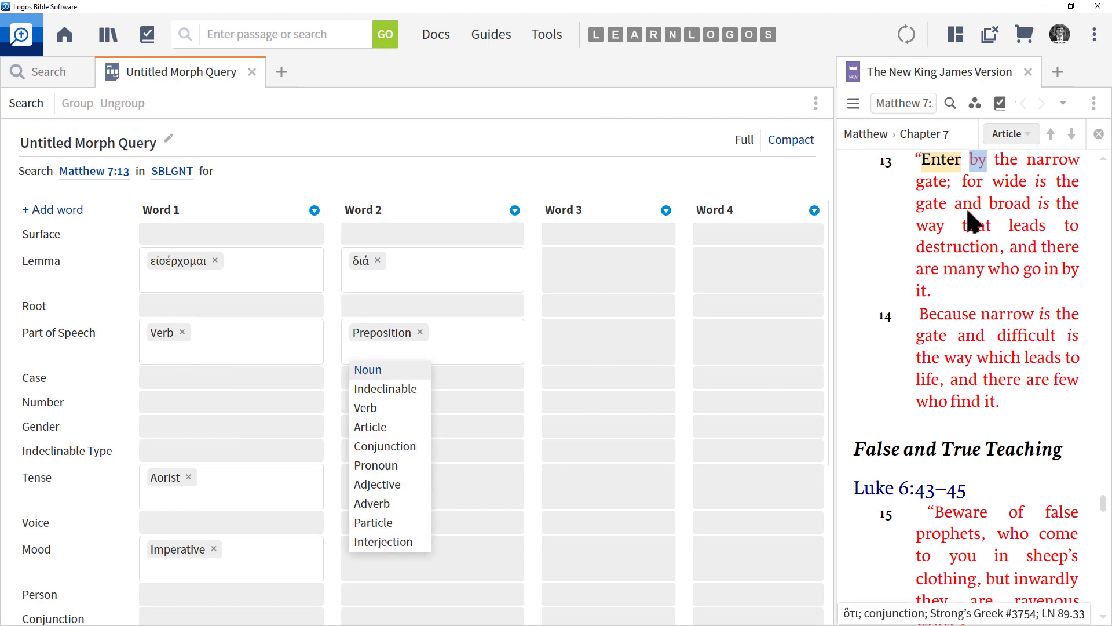
# Set the Part of Speech of Word 3 to Article and its Case to Genitive, matching "the" in Matthew 7:13
pyautogui.rightClick(1008, 163)
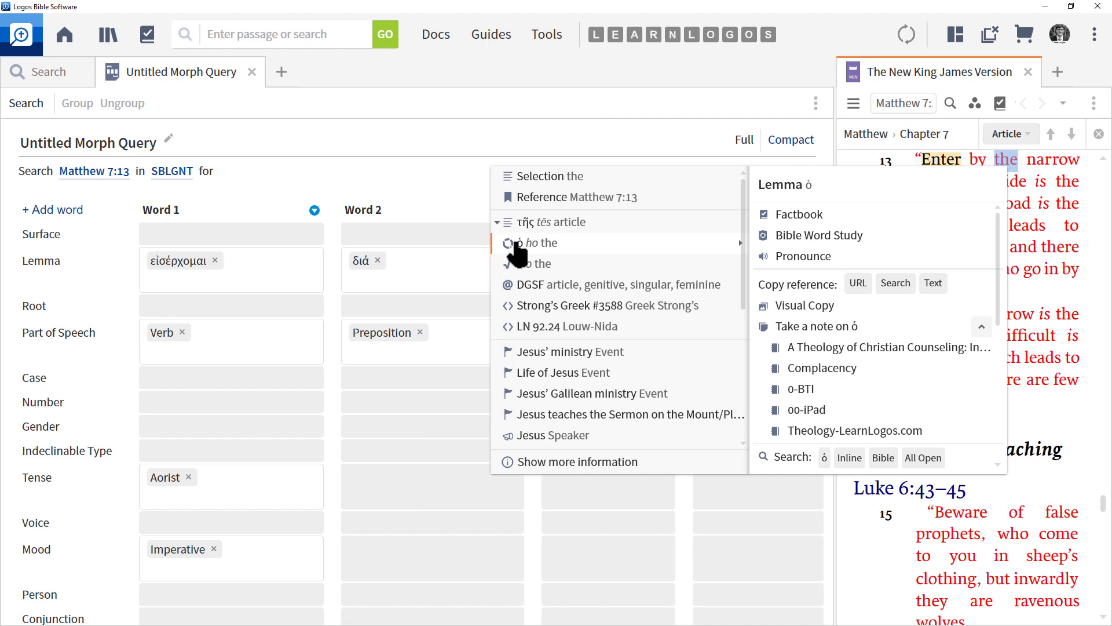
pyautogui.click(436, 192)
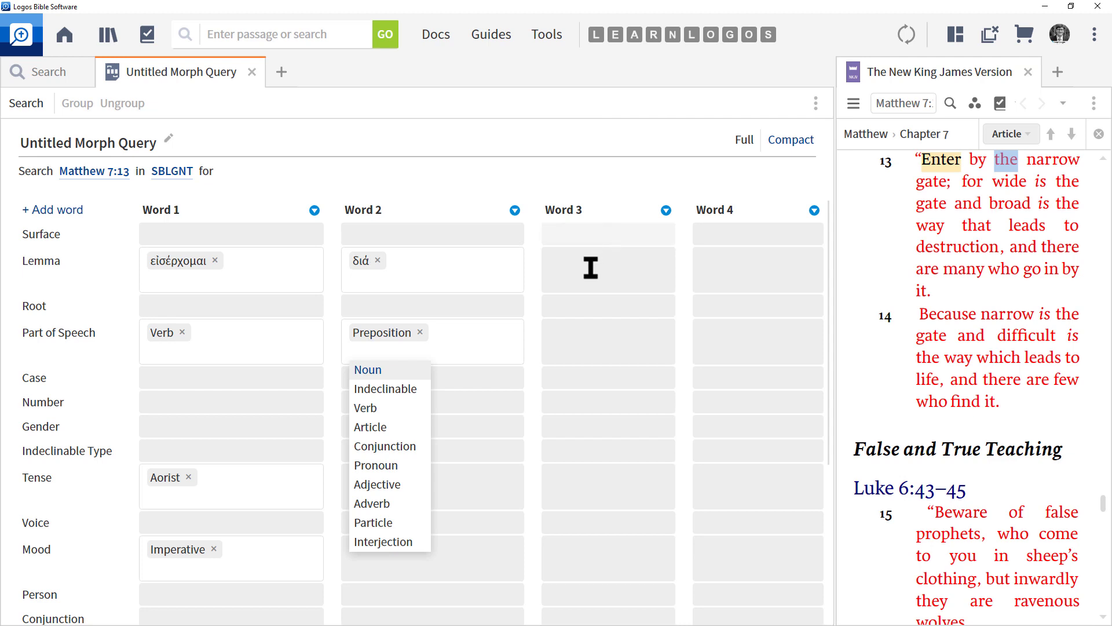
pyautogui.moveTo(1009, 172)
pyautogui.click(577, 334)
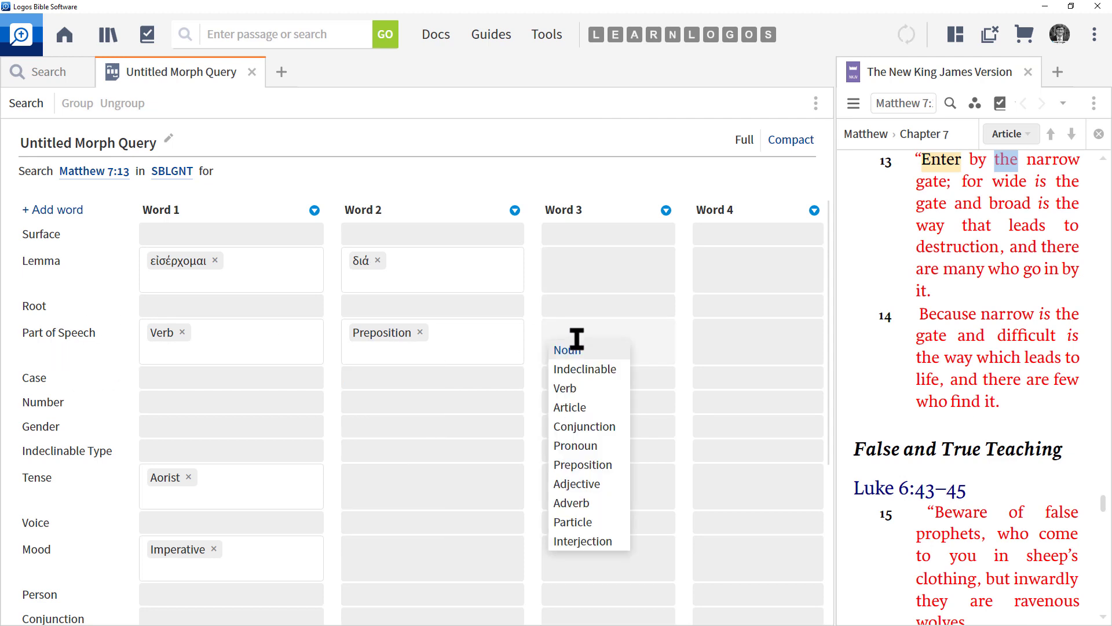
pyautogui.click(579, 409)
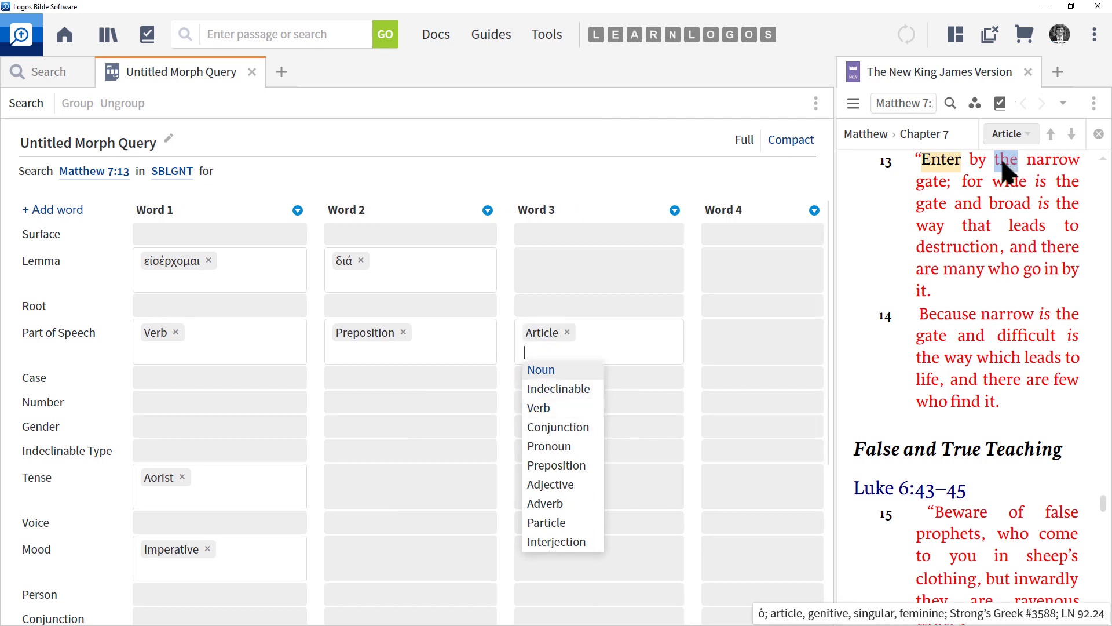
pyautogui.click(625, 373)
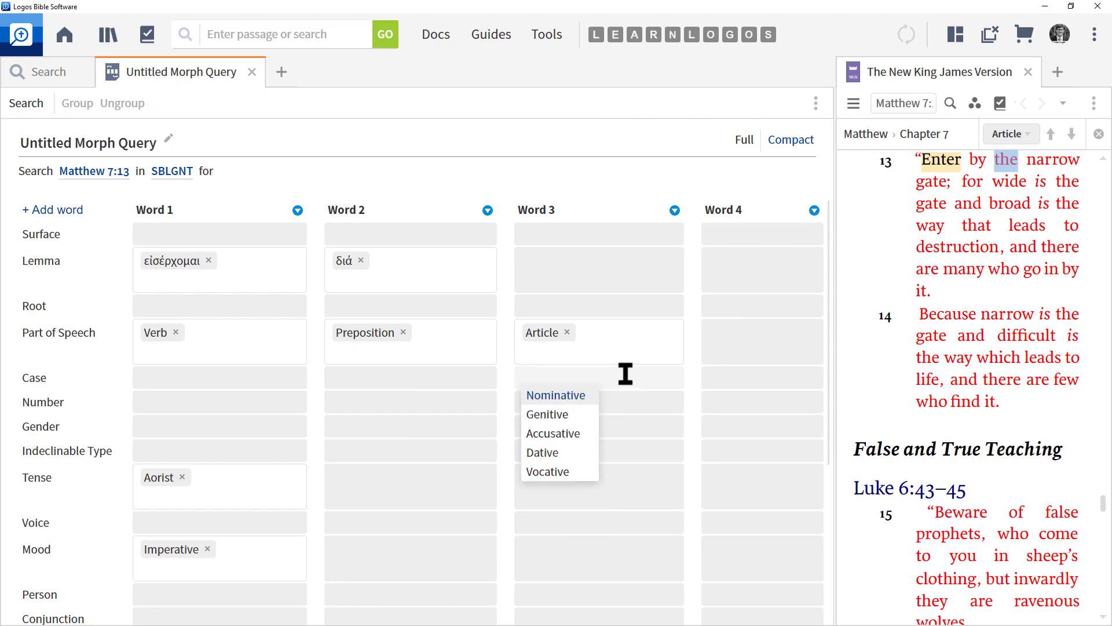
pyautogui.click(551, 415)
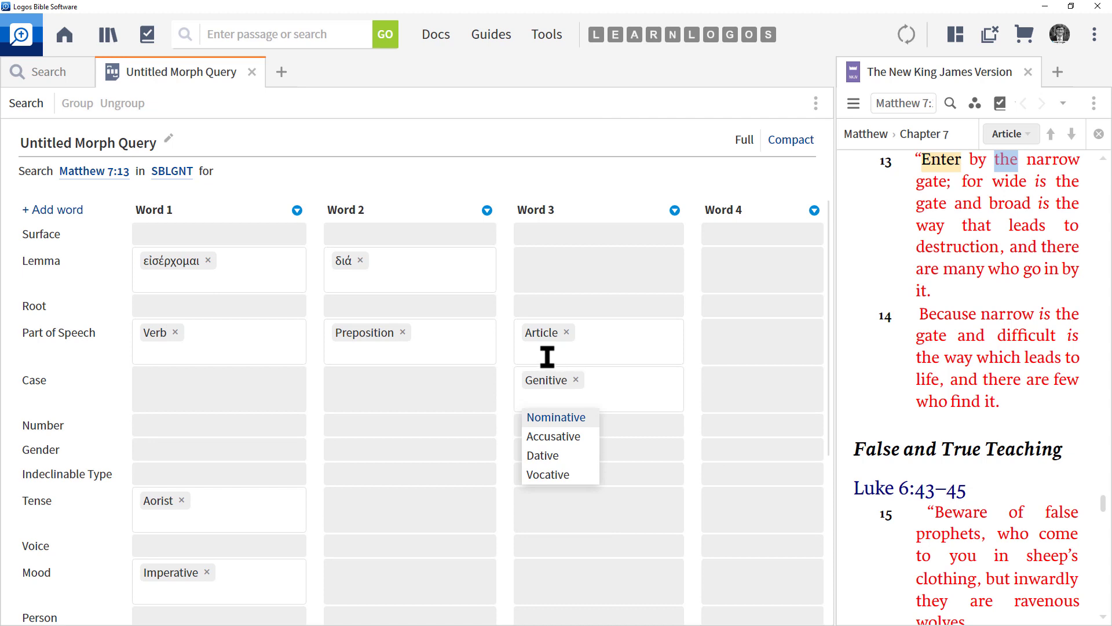
# Run the morph query on Matthew 7:13 in the SBLGNT
pyautogui.scroll(-5, 358, 354)
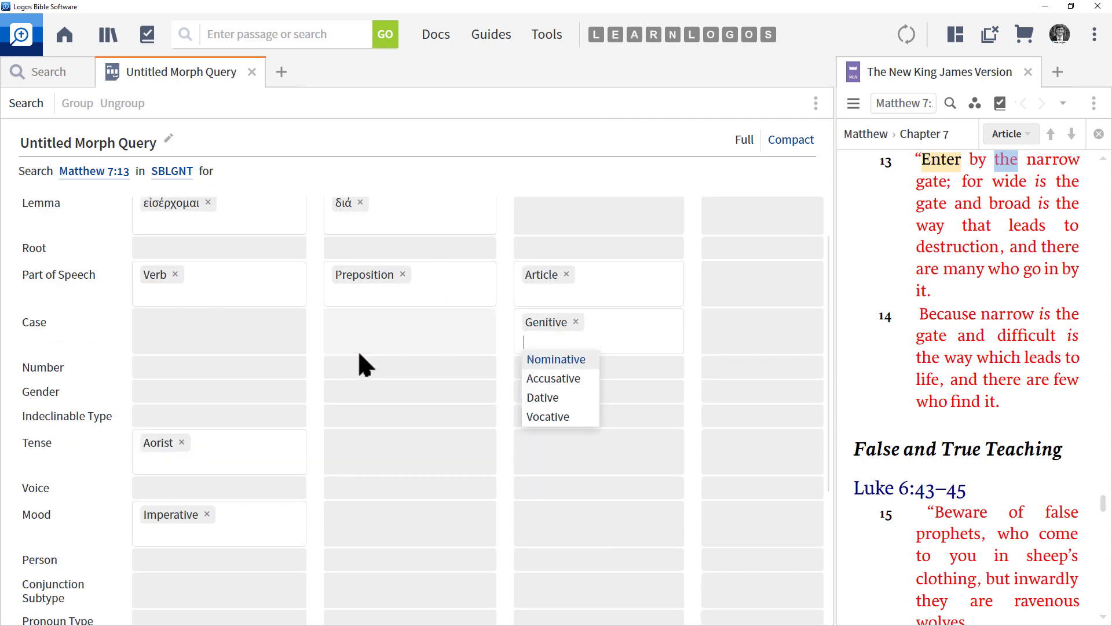
pyautogui.scroll(5, 360, 355)
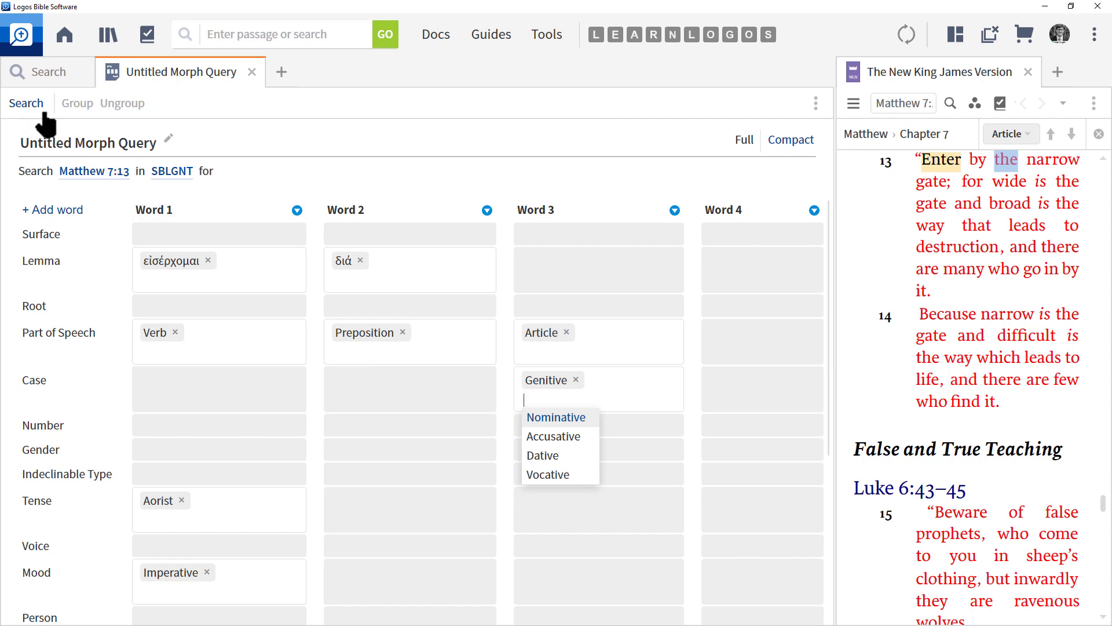
pyautogui.click(26, 106)
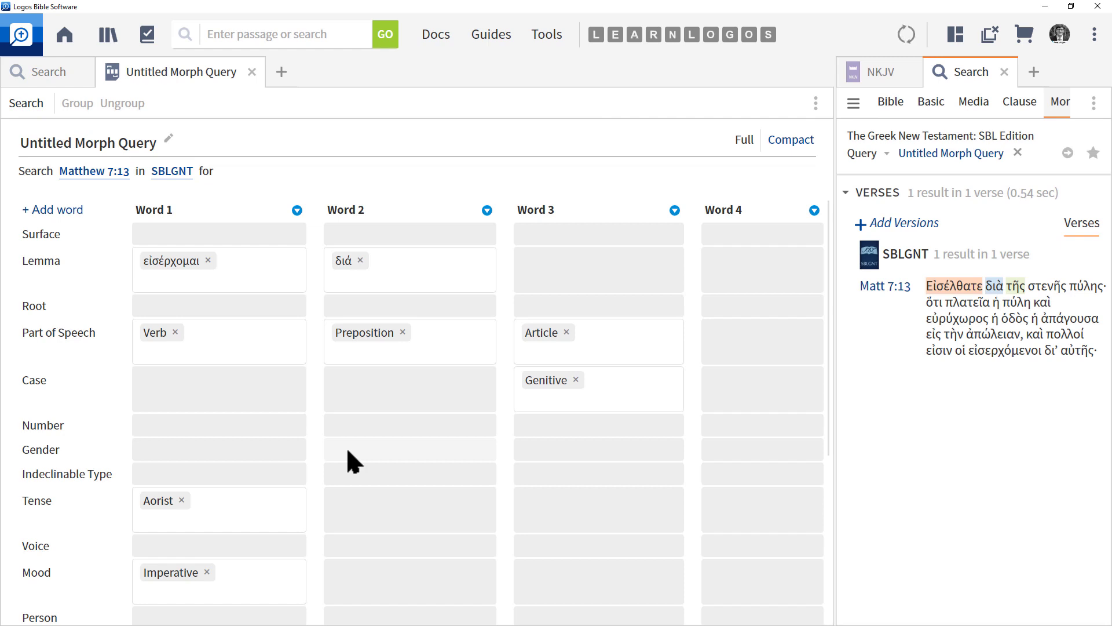
pyautogui.moveTo(944, 293)
# Set the morph query's passage range to All Passages and run the query
pyautogui.click(114, 174)
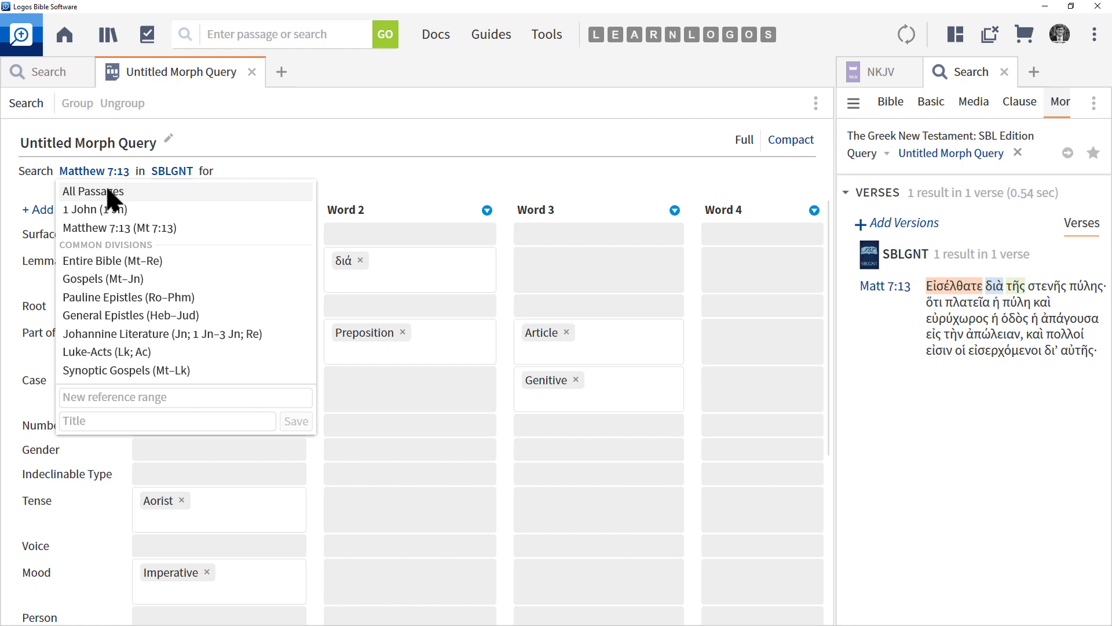
pyautogui.click(109, 193)
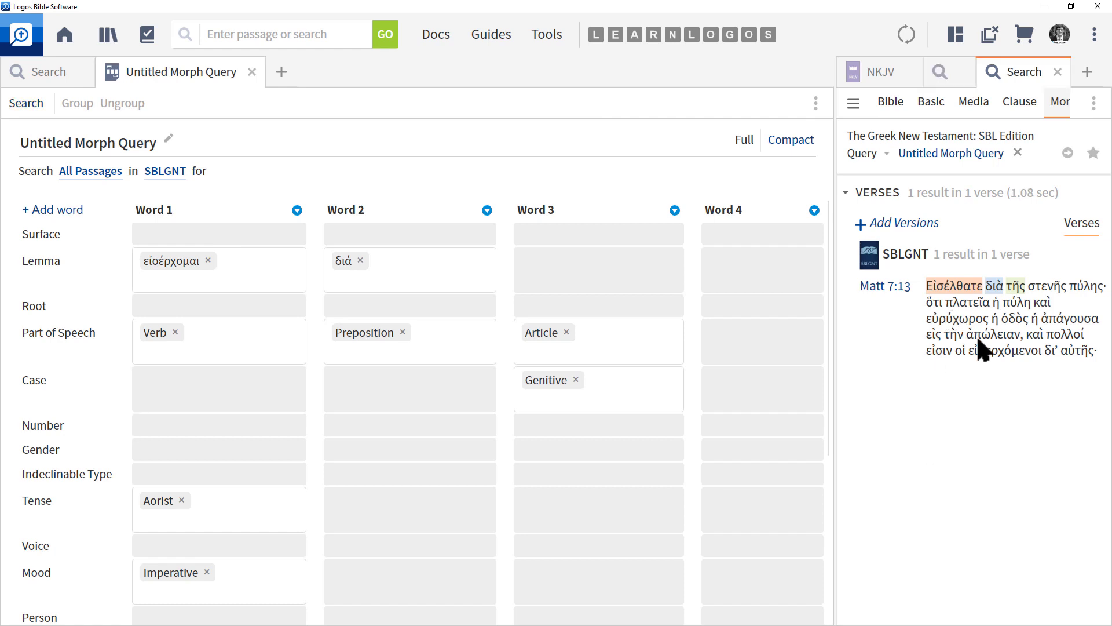
# Remove the lemma διά from Word 2, run the query and look through the matching verses
pyautogui.click(360, 260)
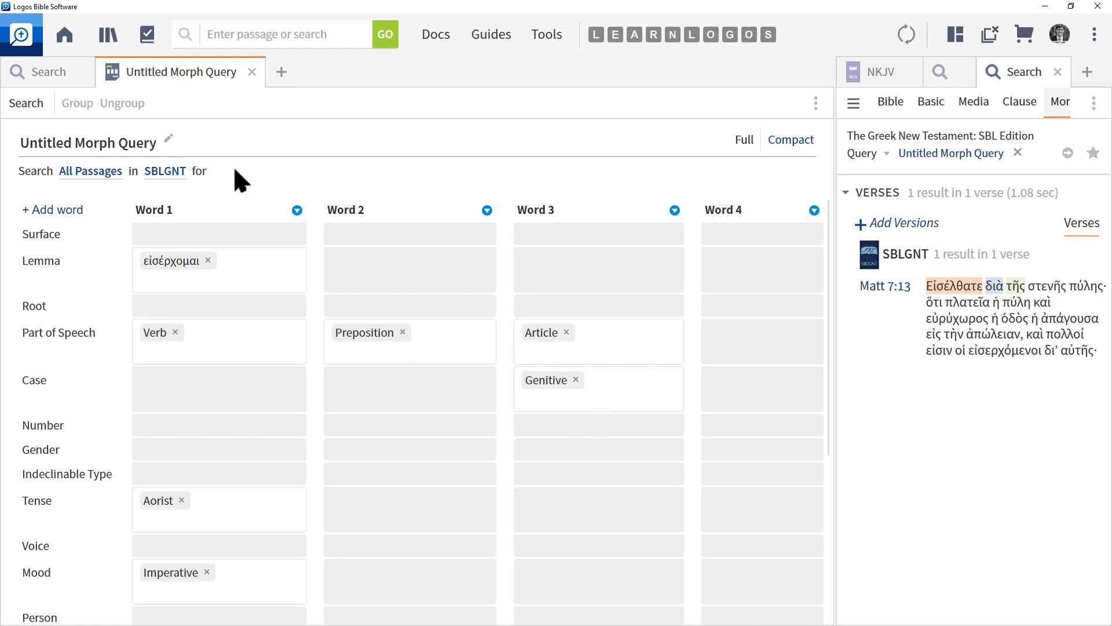
pyautogui.click(28, 106)
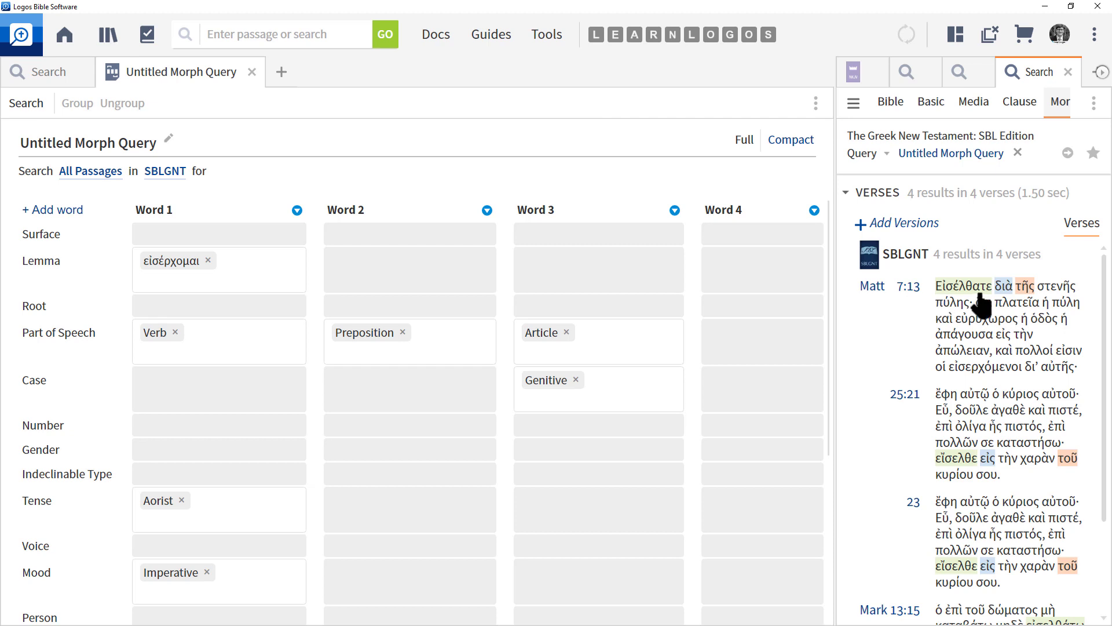
pyautogui.moveTo(985, 298)
pyautogui.scroll(-2, 991, 469)
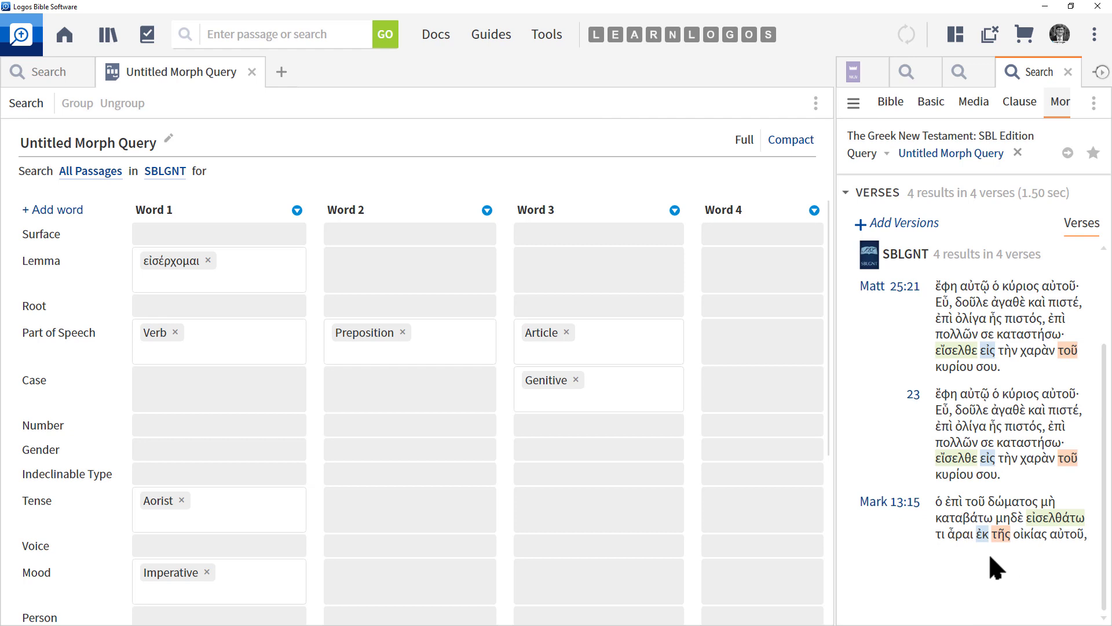
pyautogui.scroll(2, 970, 513)
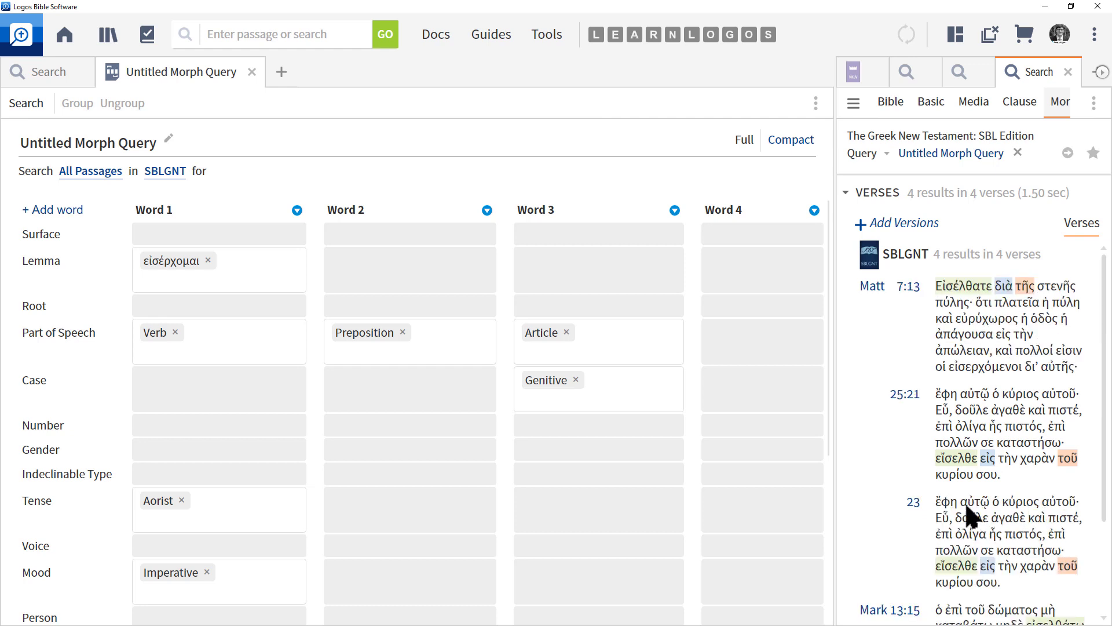
# Run the query with a search span of 10 Verses, and set the span back to 10 Words
pyautogui.scroll(-5, 325, 398)
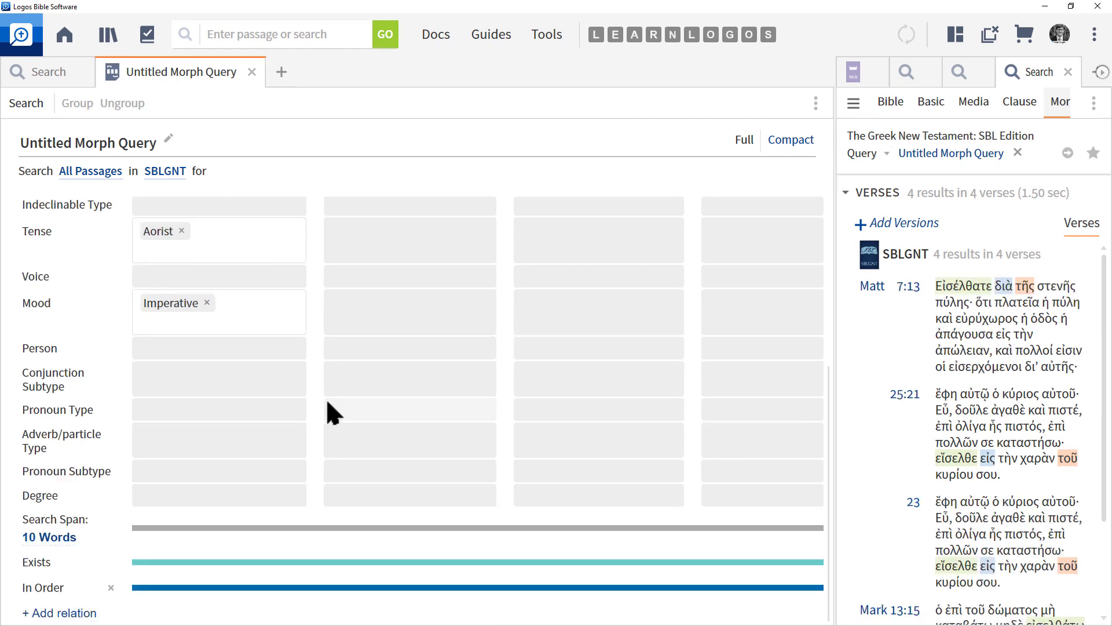
pyautogui.click(977, 390)
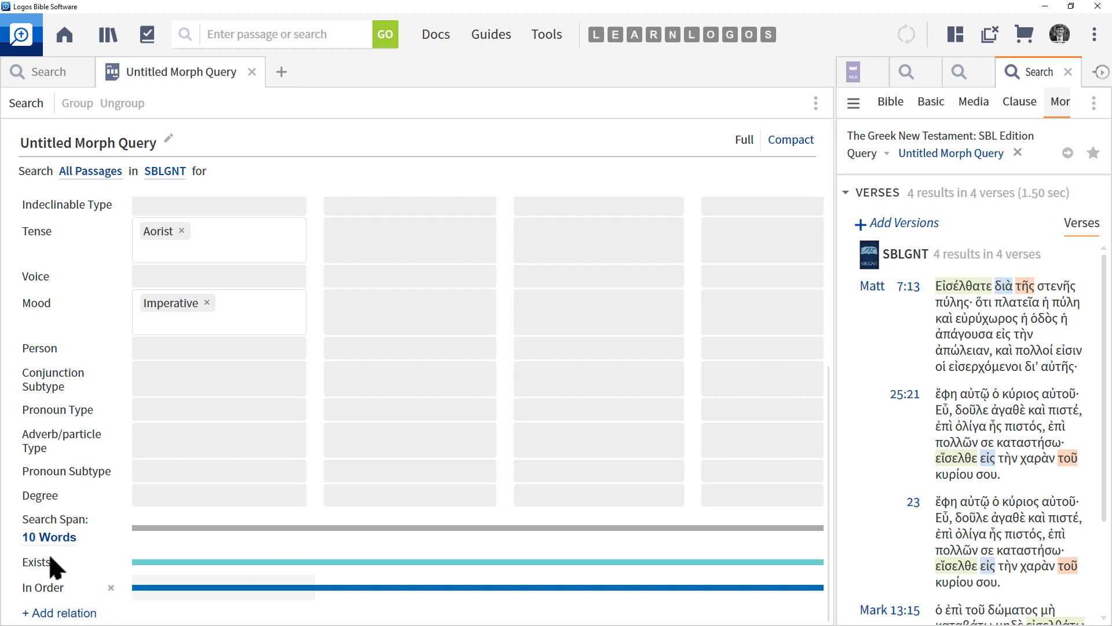
pyautogui.click(256, 413)
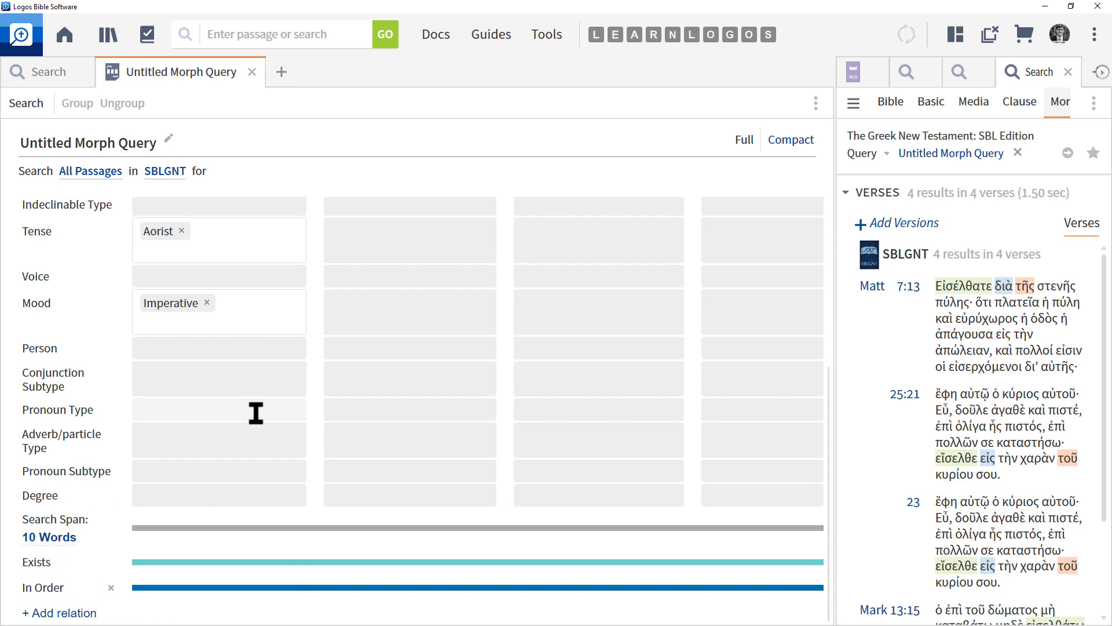
pyautogui.click(62, 539)
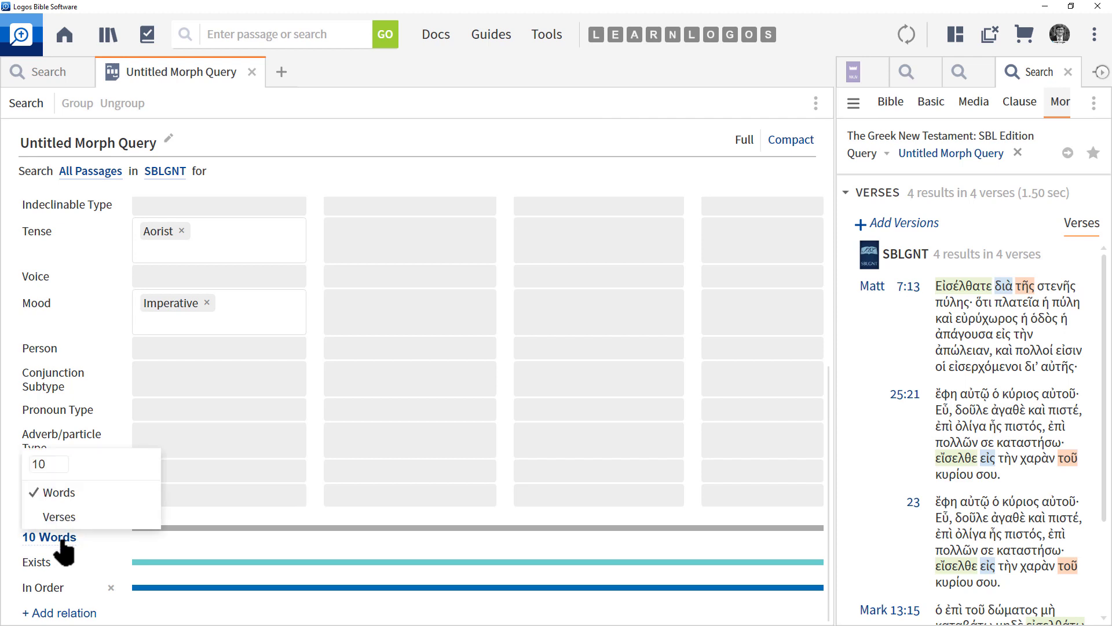
pyautogui.click(59, 517)
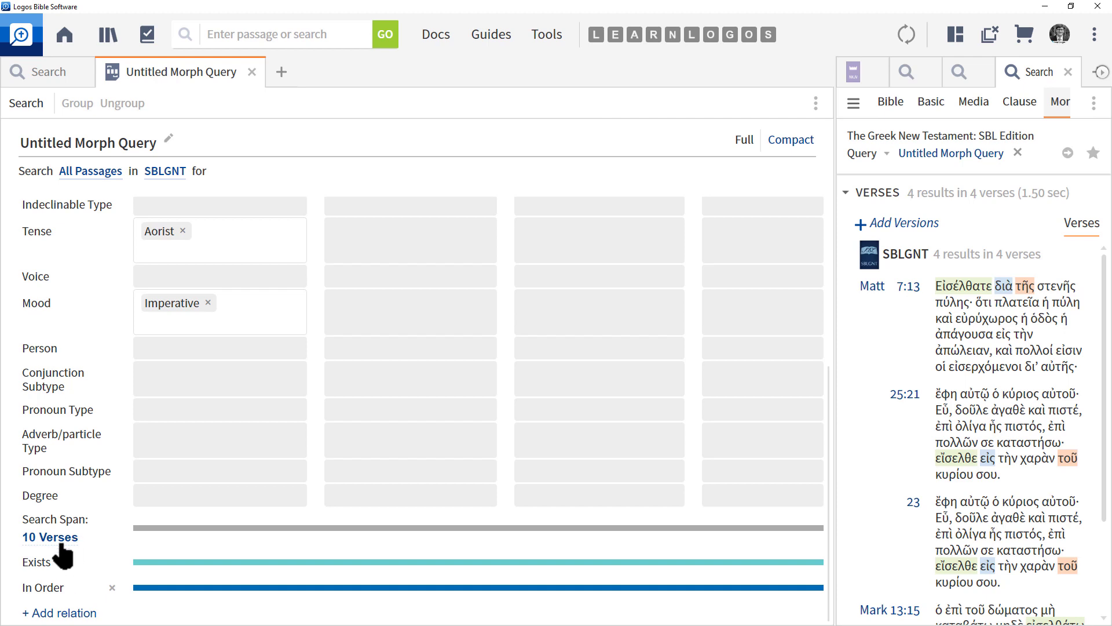
pyautogui.click(26, 105)
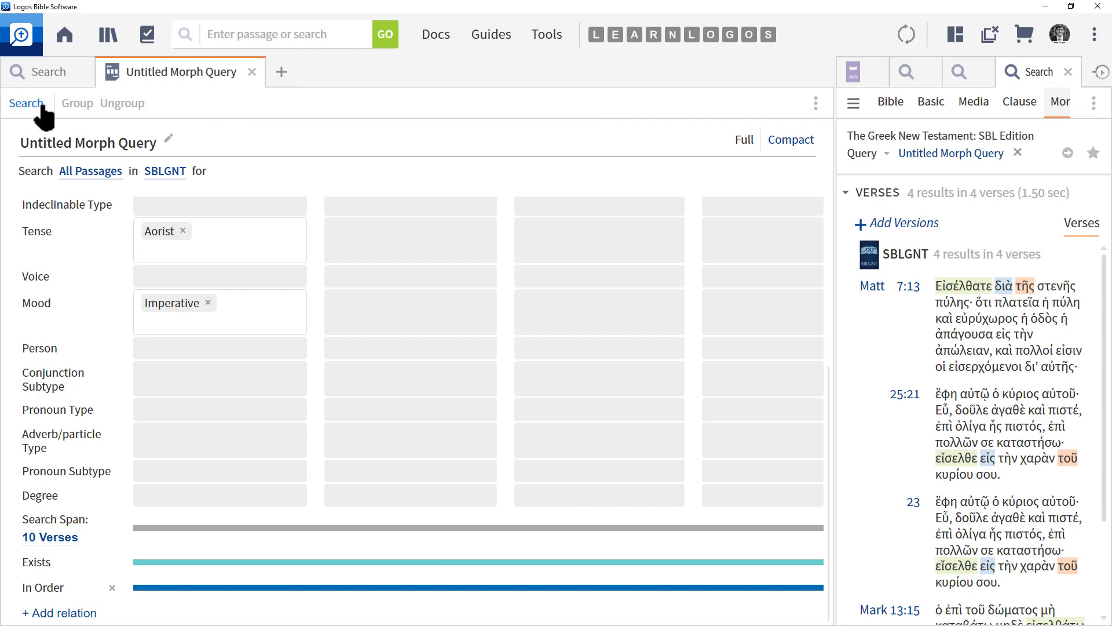
pyautogui.click(41, 107)
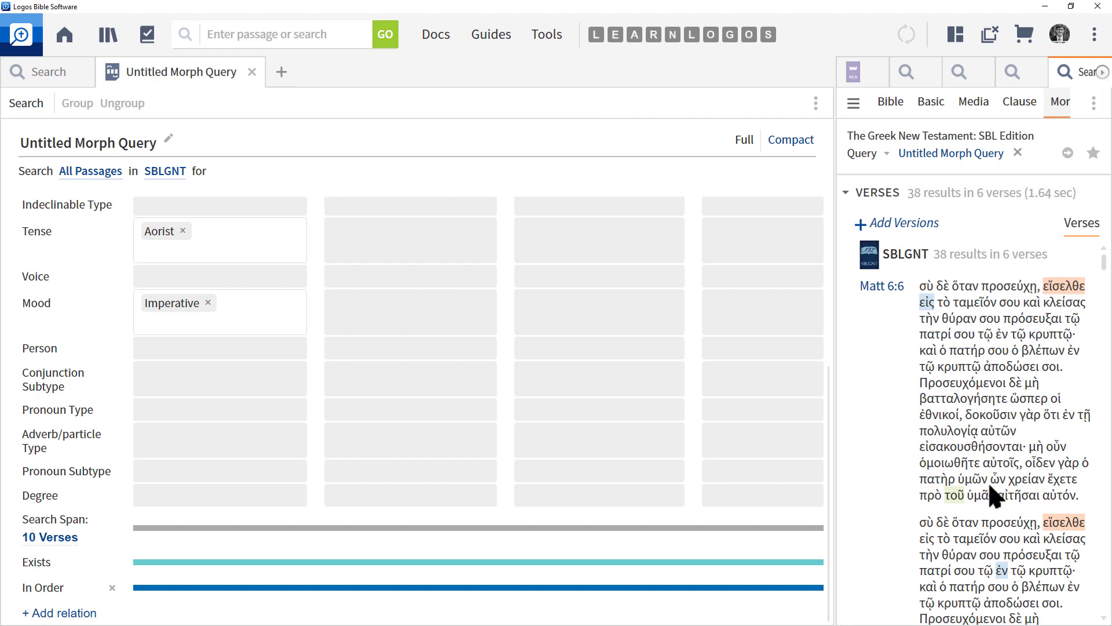
pyautogui.click(62, 539)
pyautogui.click(64, 493)
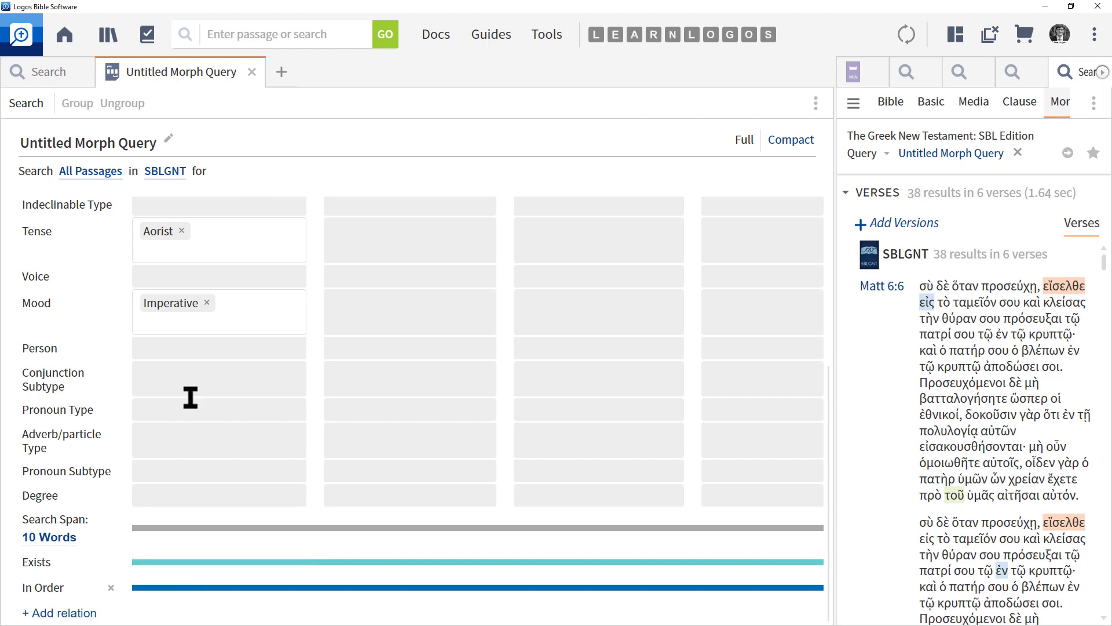
# Exclude Word 1 from the Exists relation and run the query
pyautogui.click(171, 564)
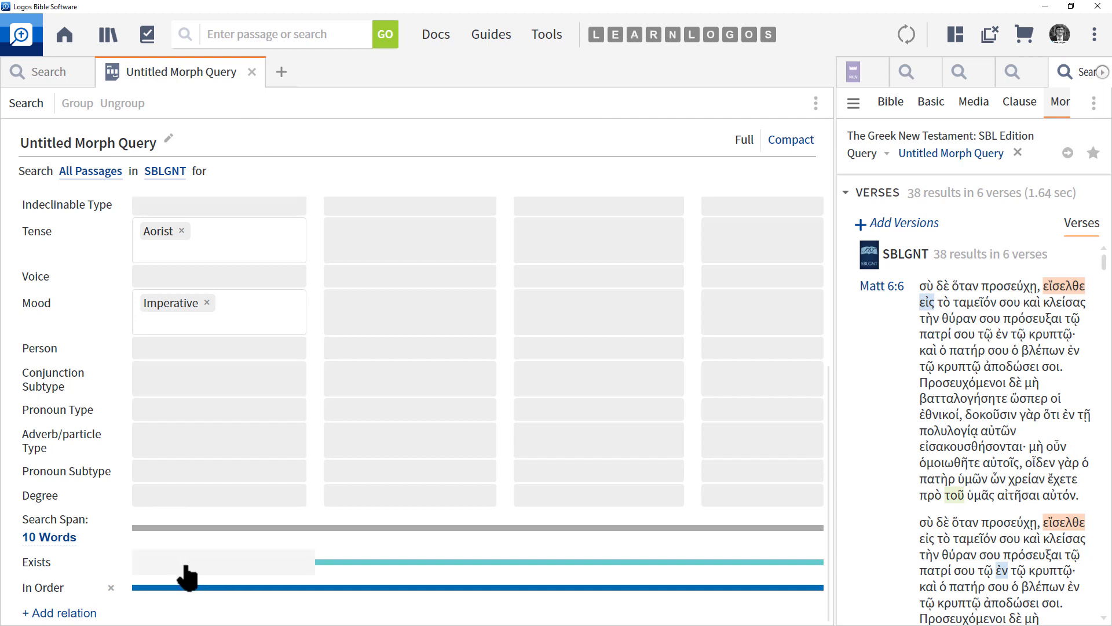
pyautogui.click(24, 105)
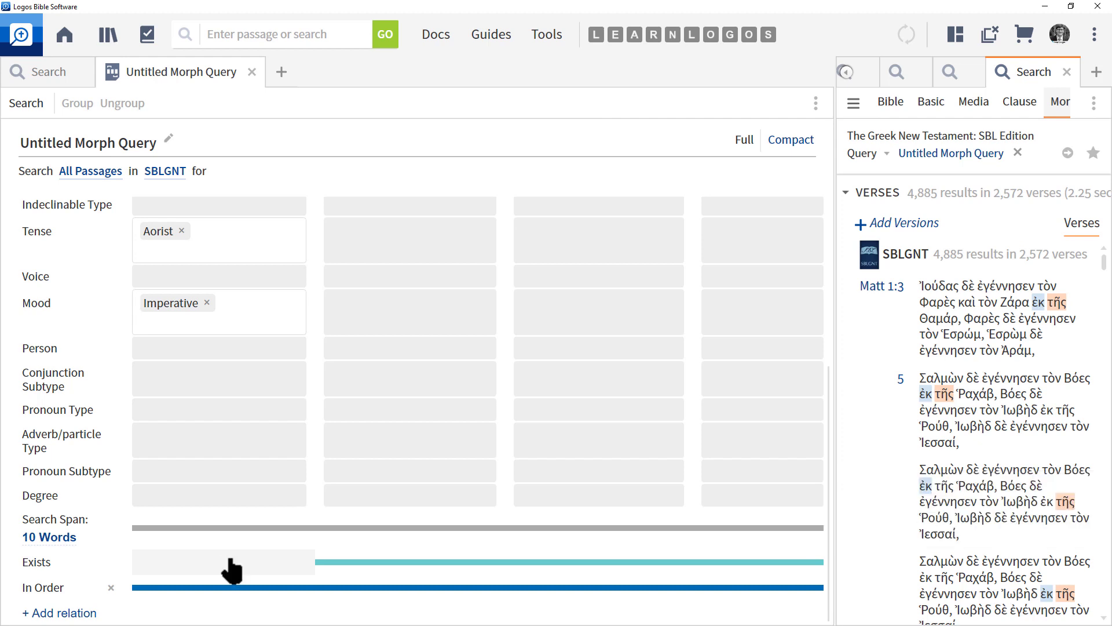
# Shift Word 1's exclusion from the Exists relation to In Order, run the query, and include Word 1 in In Order again
pyautogui.click(258, 570)
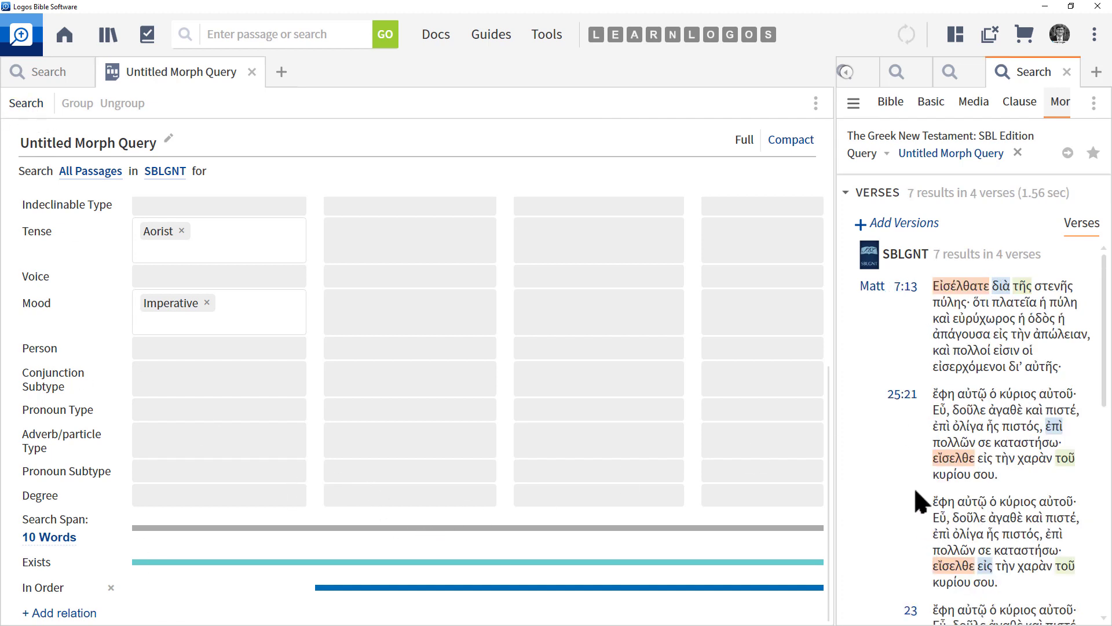
pyautogui.moveTo(948, 297)
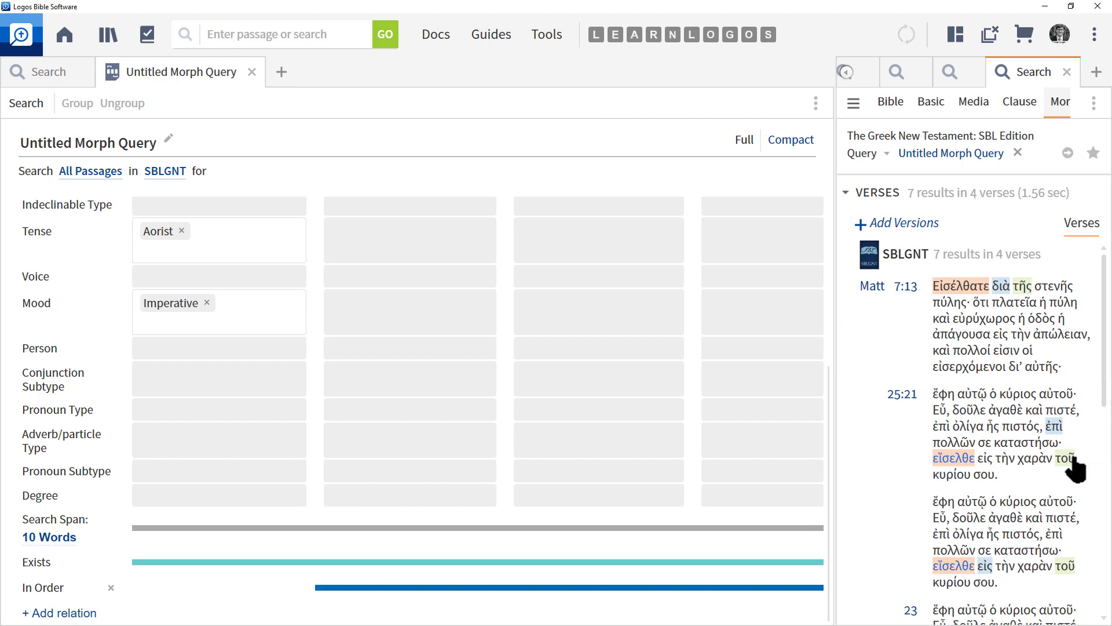
pyautogui.scroll(-5, 1016, 520)
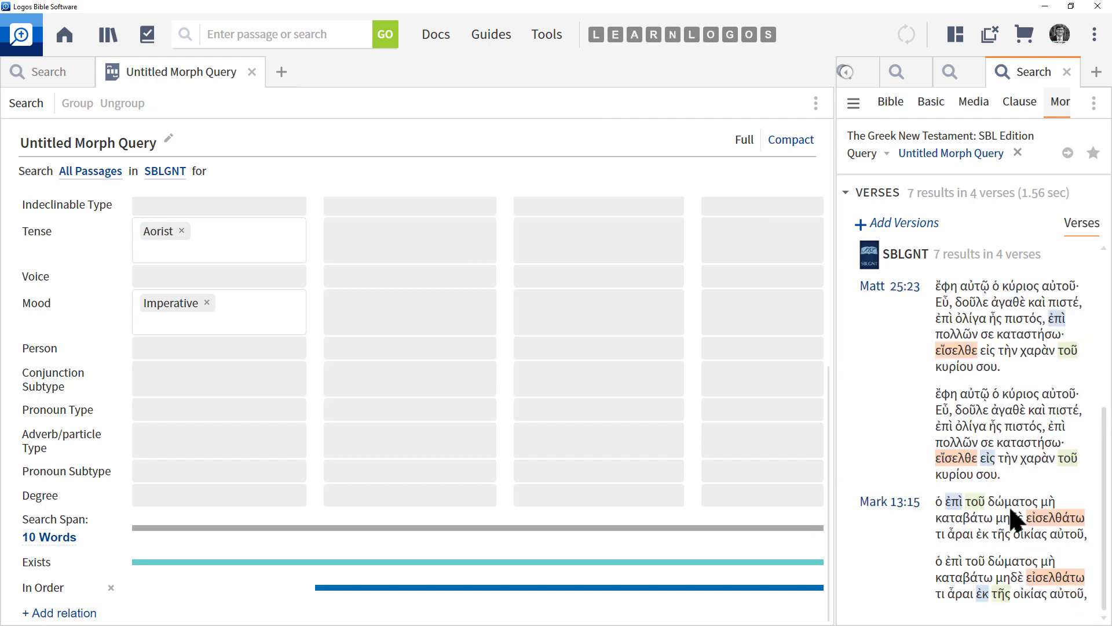
pyautogui.moveTo(969, 508)
pyautogui.click(193, 596)
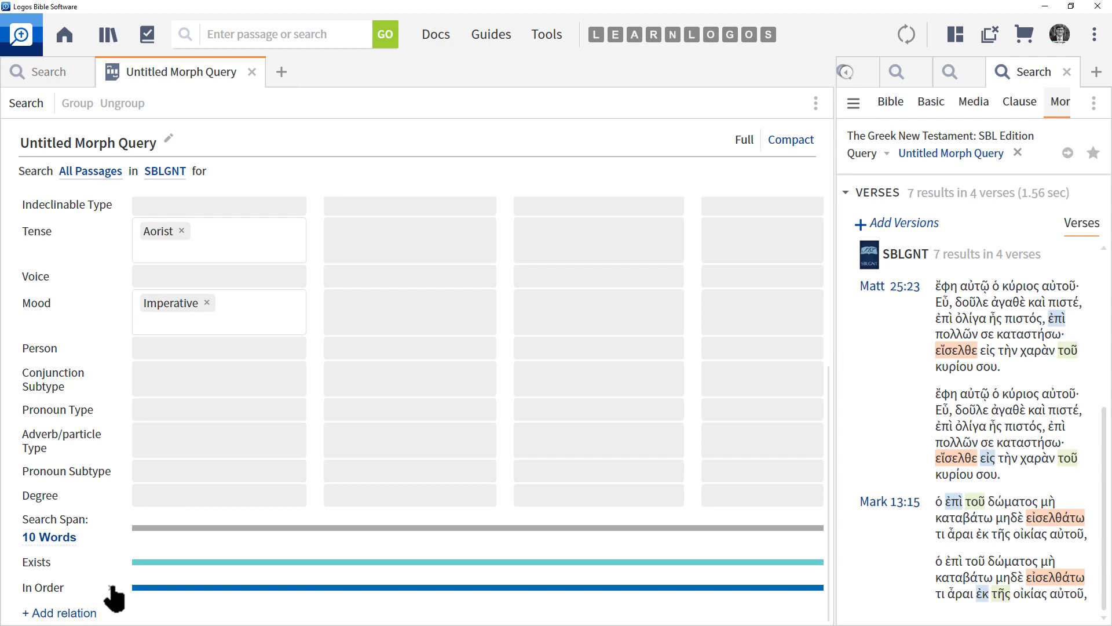
# Run the query without the In Order relation, and add an Order relation back to it
pyautogui.click(112, 588)
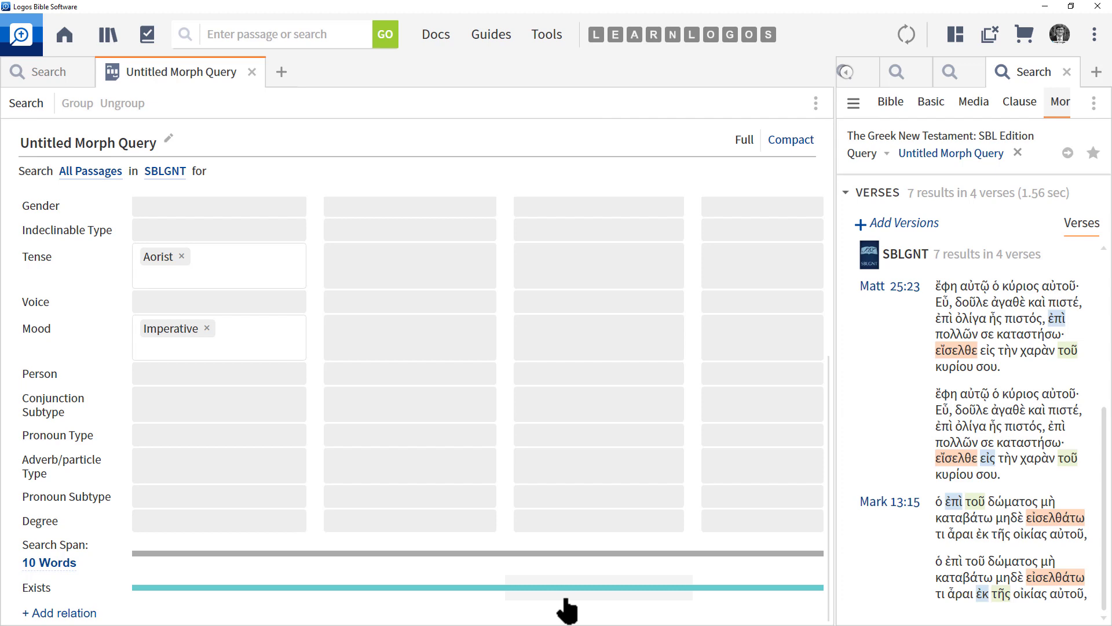
pyautogui.click(25, 104)
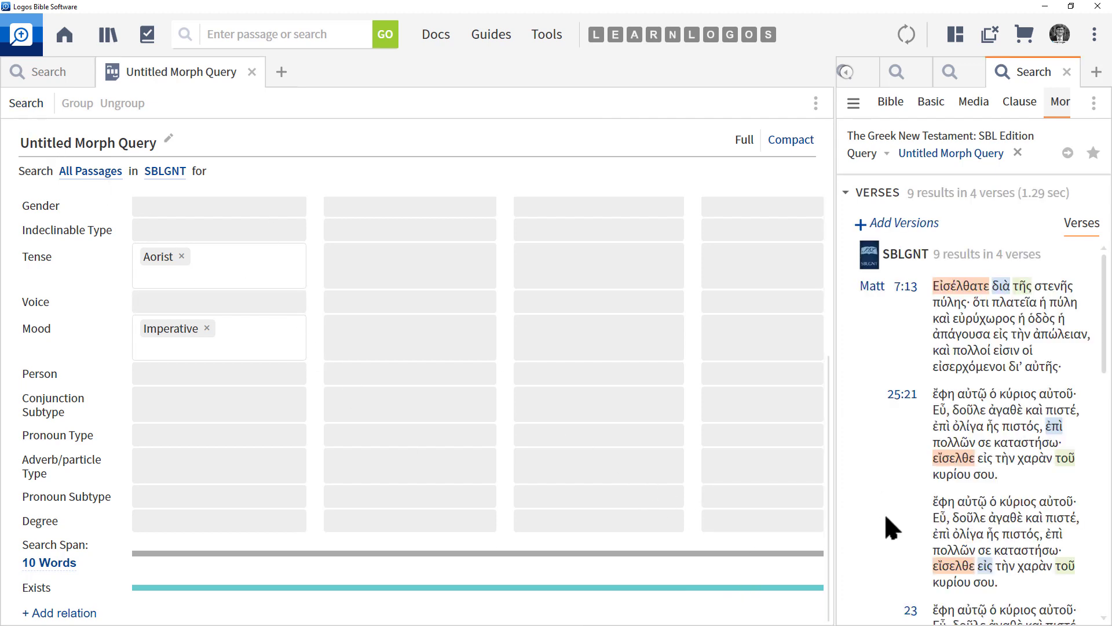
pyautogui.moveTo(1104, 287); pyautogui.dragTo(1097, 260)
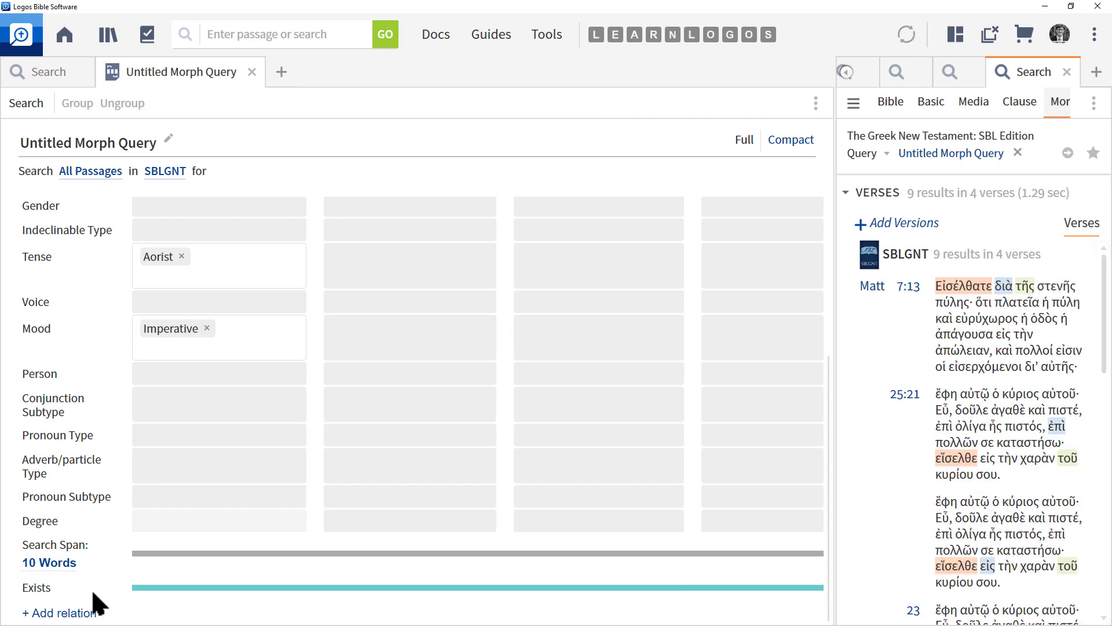
pyautogui.click(71, 617)
pyautogui.click(70, 615)
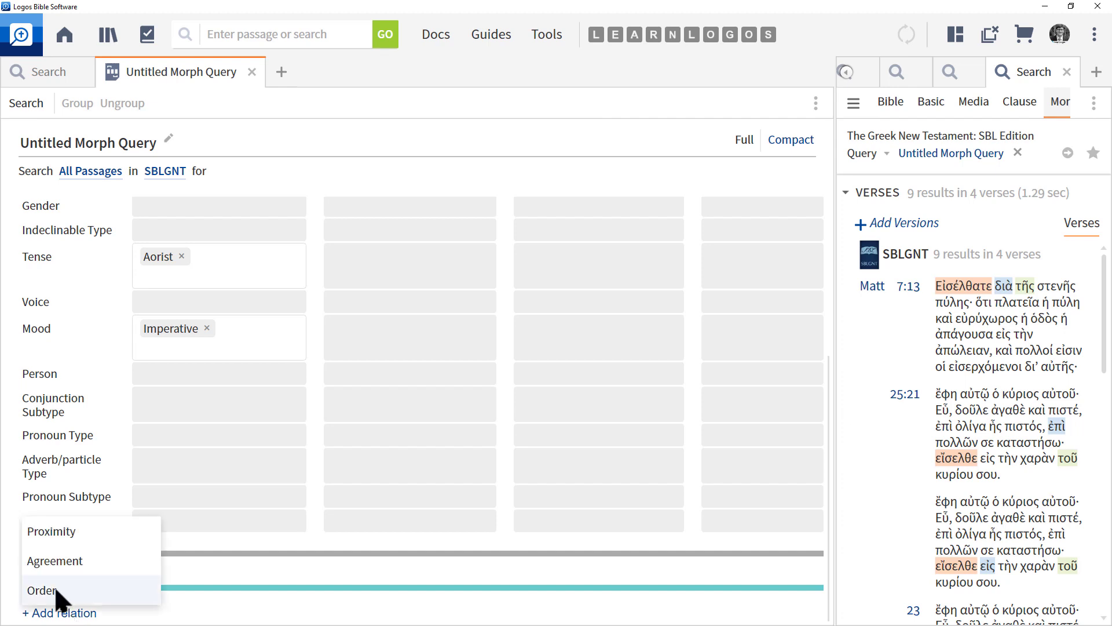
pyautogui.click(56, 590)
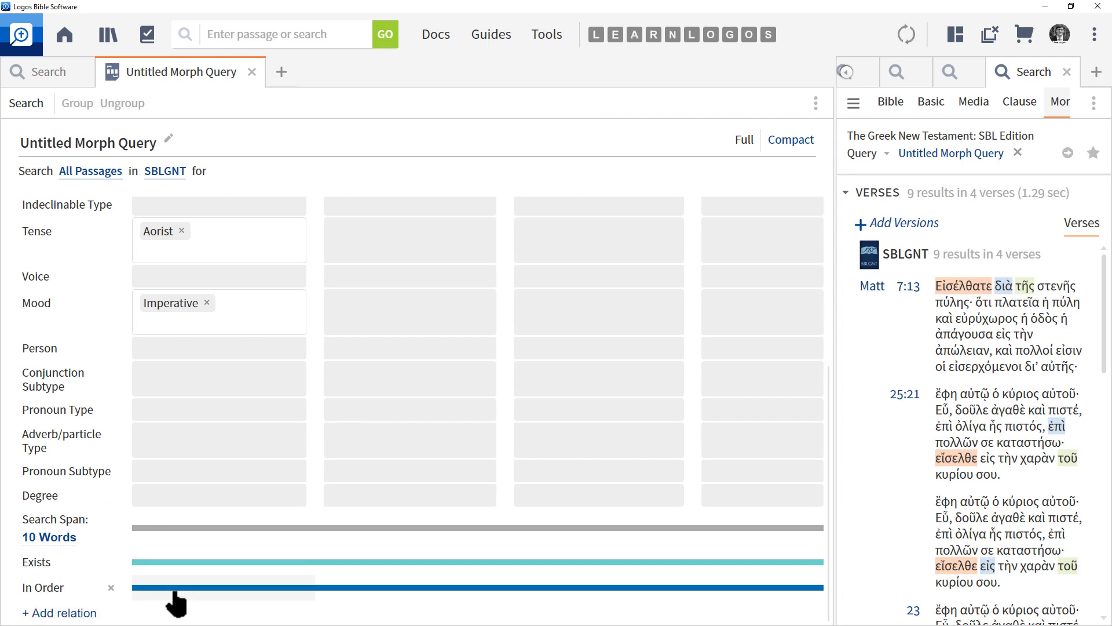
# Add an Agreement relation across the words set to Agree on Number, and run the query
pyautogui.click(72, 615)
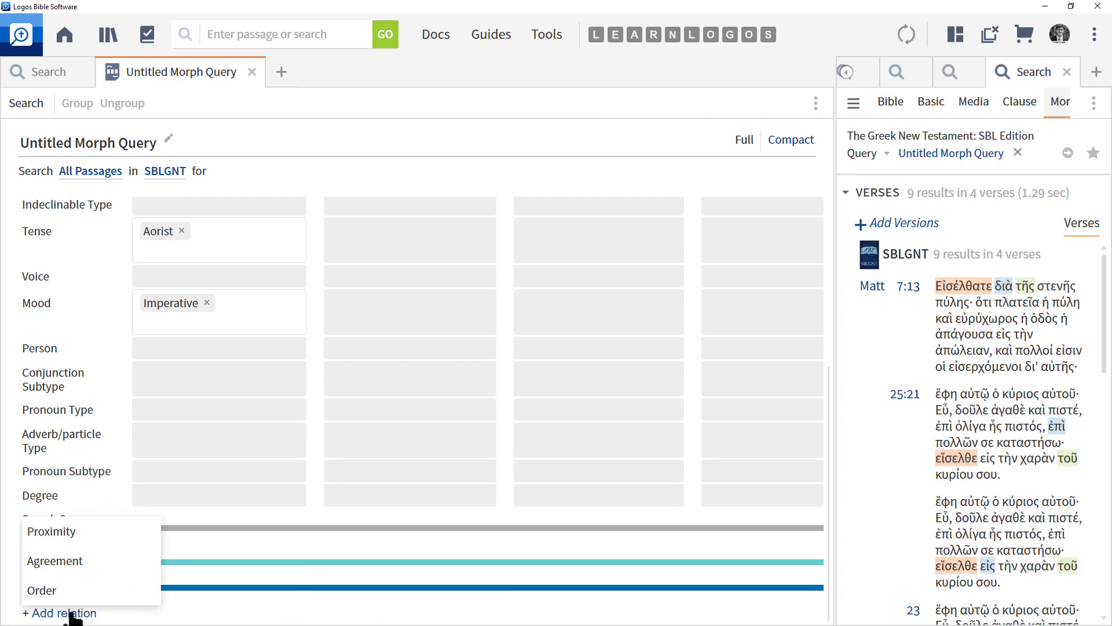
pyautogui.click(67, 561)
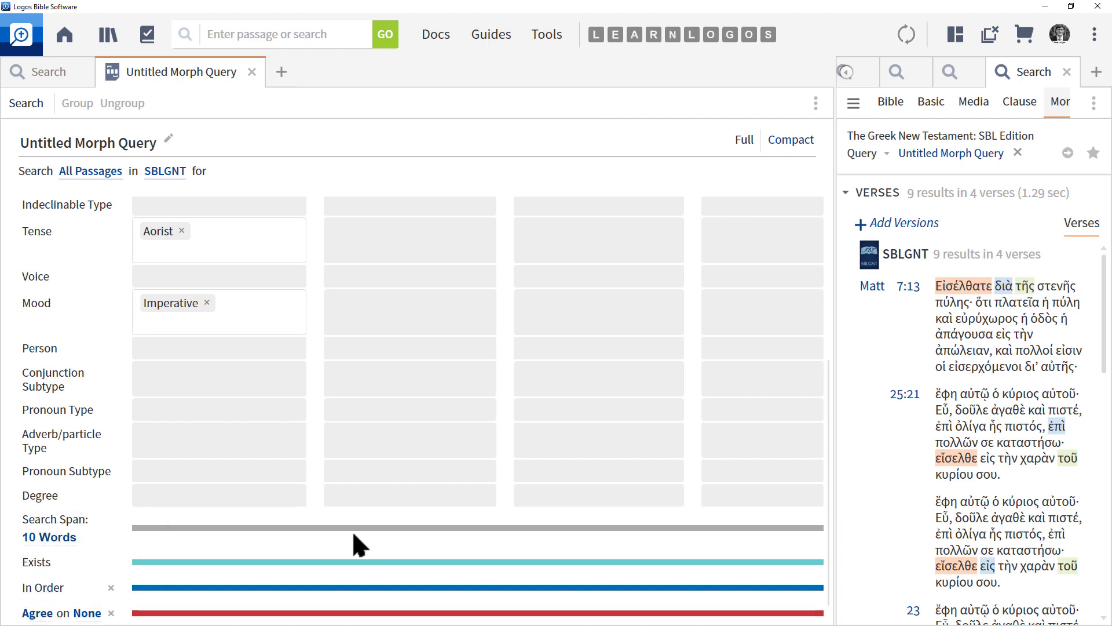
pyautogui.scroll(-1, 333, 543)
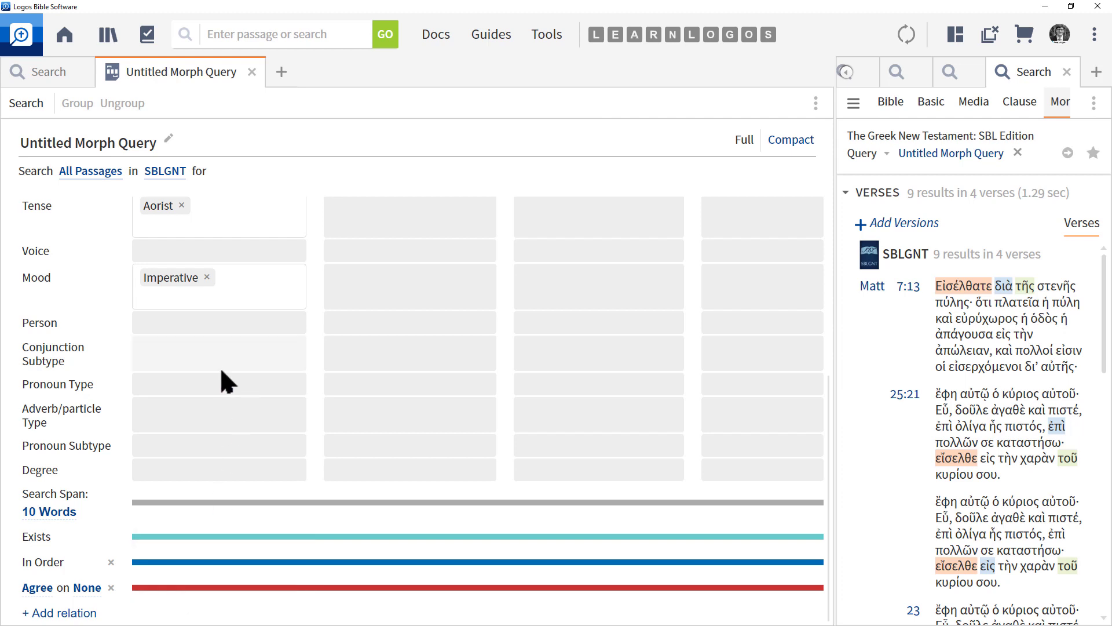
pyautogui.click(35, 589)
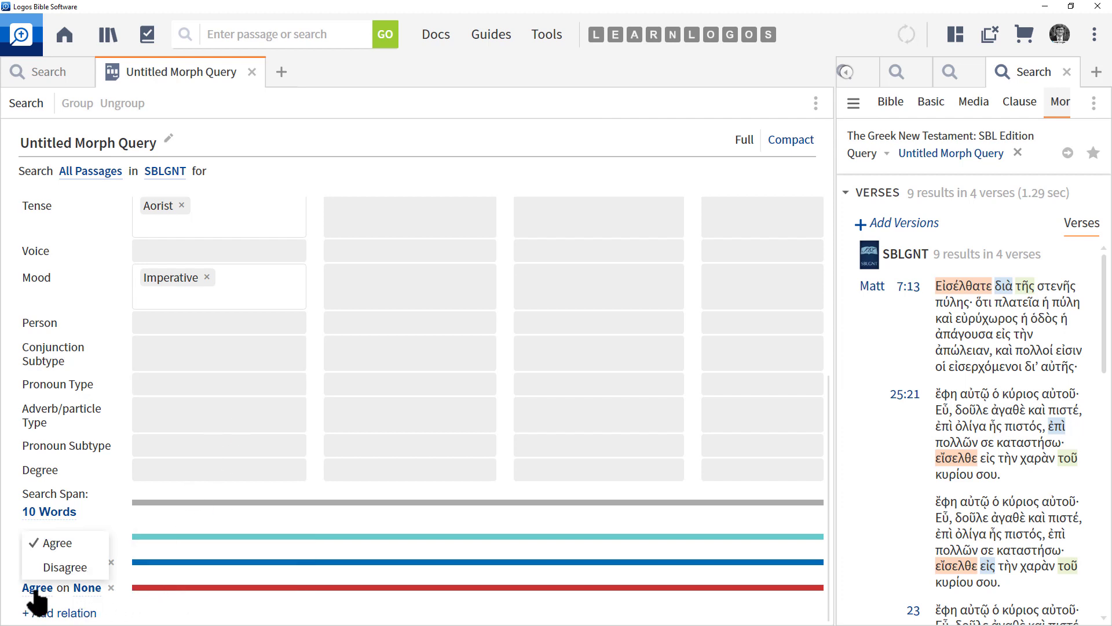
pyautogui.click(64, 544)
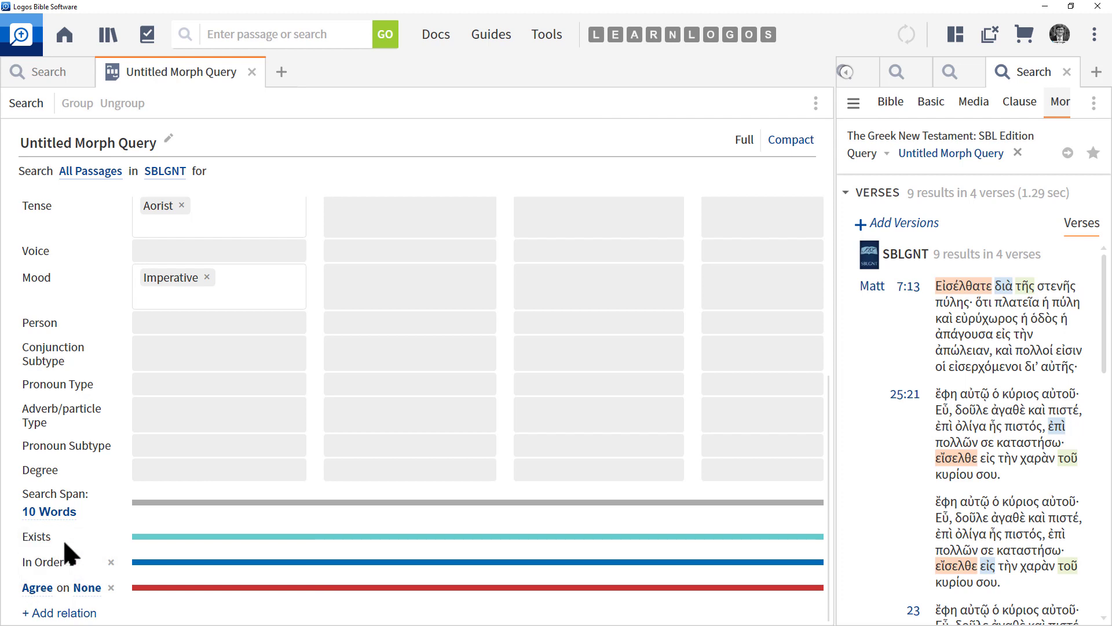
pyautogui.click(90, 588)
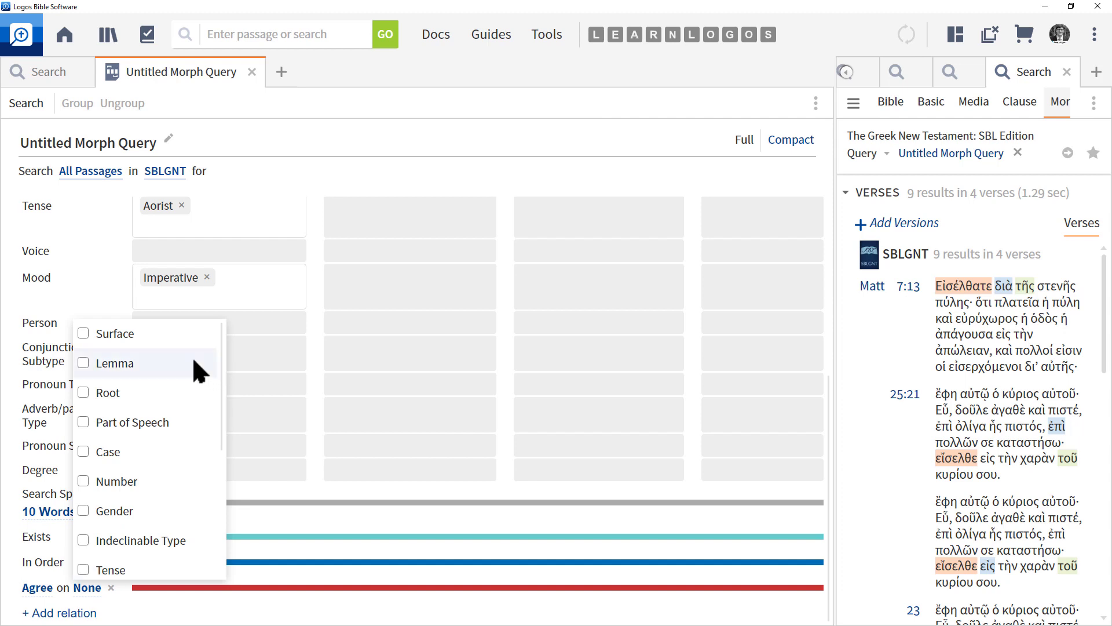
pyautogui.click(83, 482)
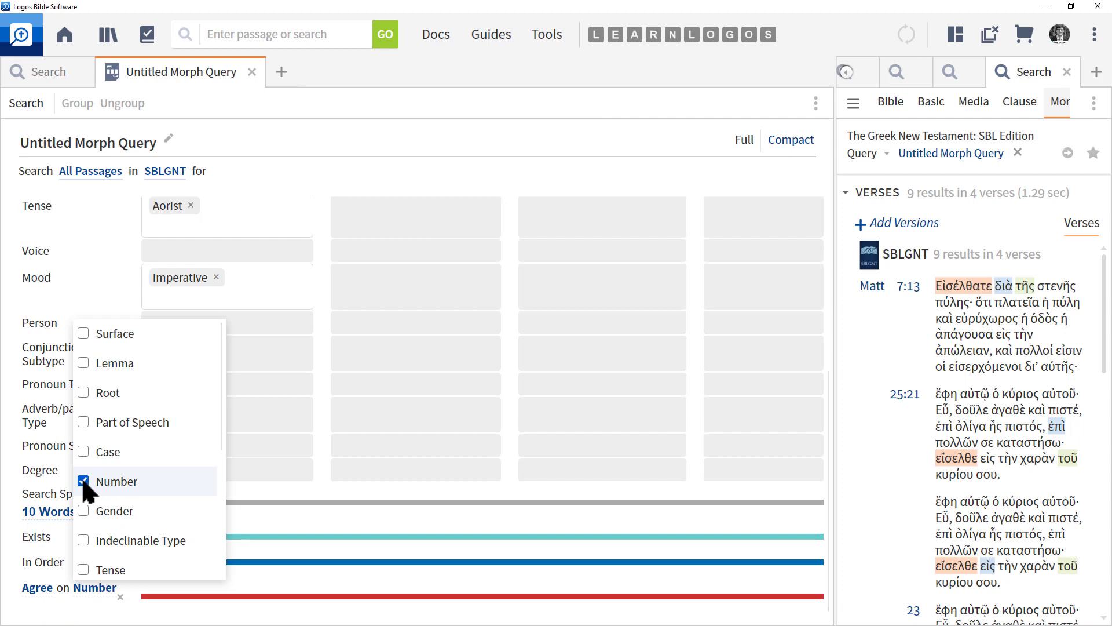
pyautogui.click(279, 588)
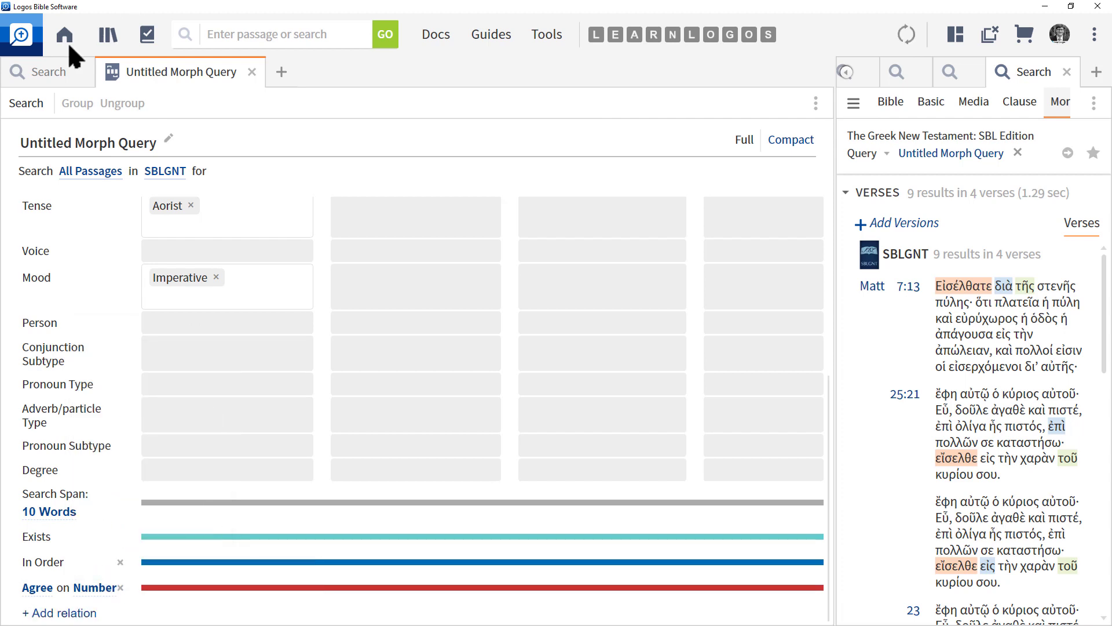
pyautogui.click(846, 193)
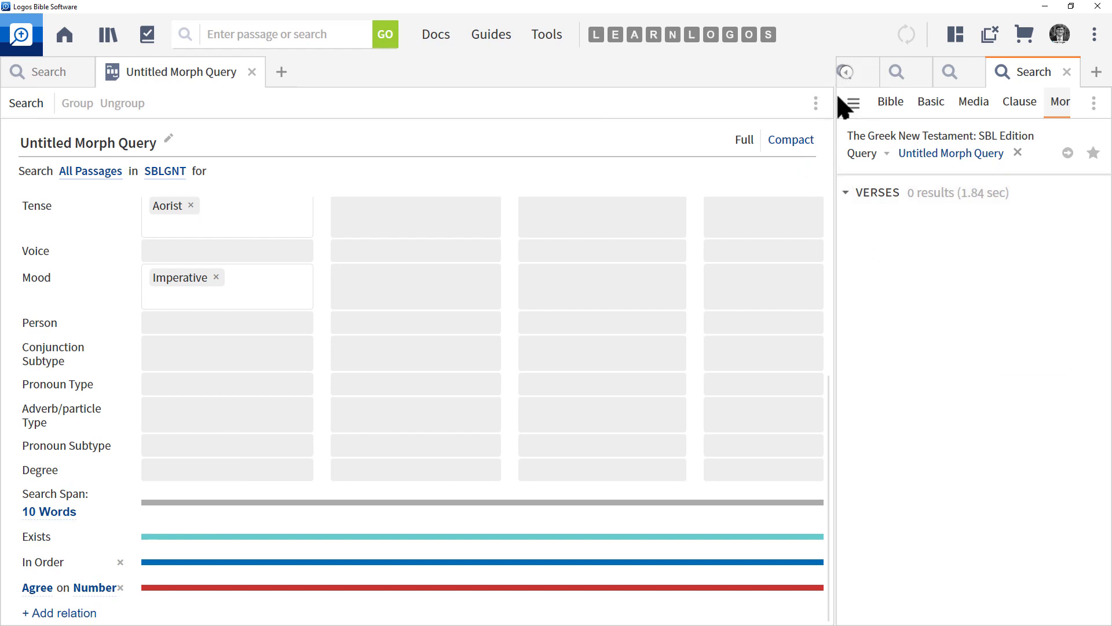
# Widen the pane holding the search results and bring the NKJV at Matthew 7 to the front
pyautogui.moveTo(836, 95); pyautogui.dragTo(605, 97)
pyautogui.click(614, 71)
pyautogui.click(614, 70)
pyautogui.click(614, 70)
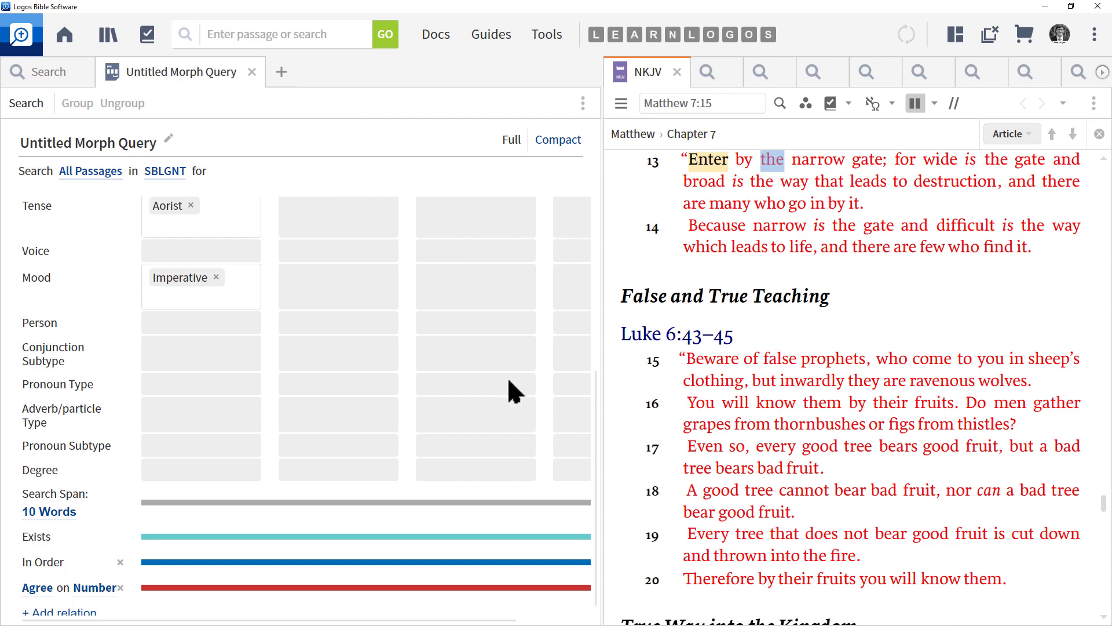
# Replace the Agree on Number relation with a Proximity relation across the words
pyautogui.click(121, 587)
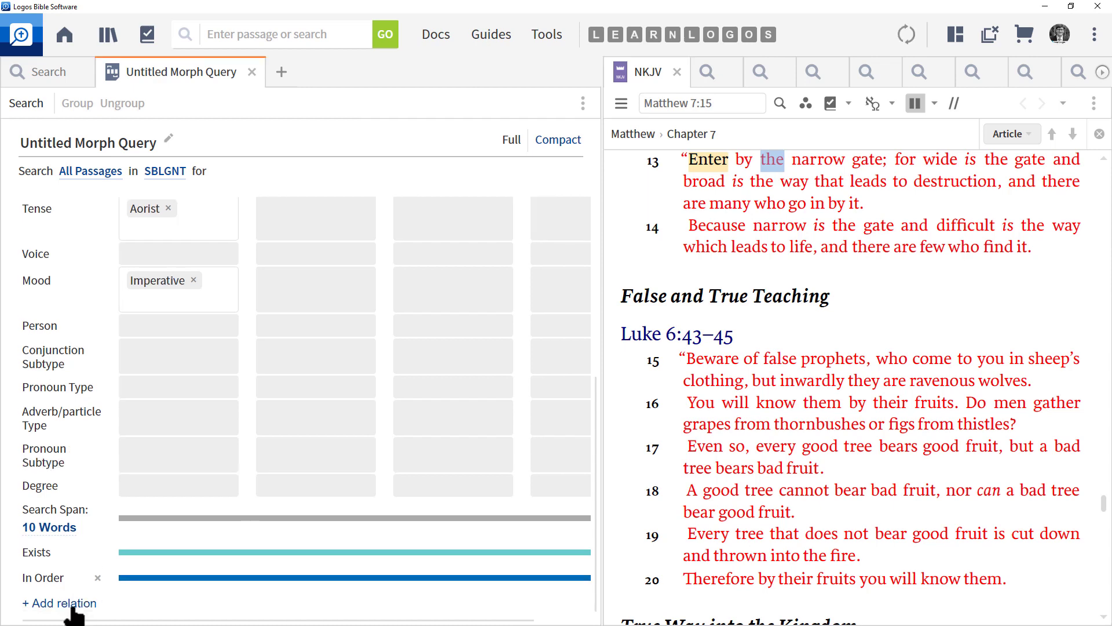
pyautogui.click(73, 608)
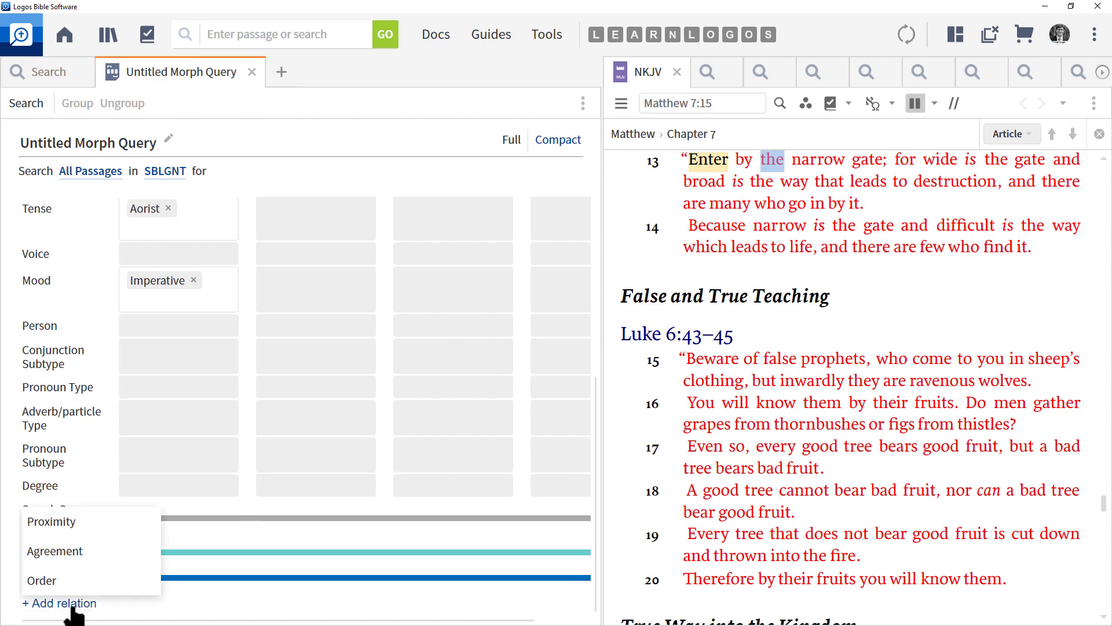
pyautogui.click(64, 524)
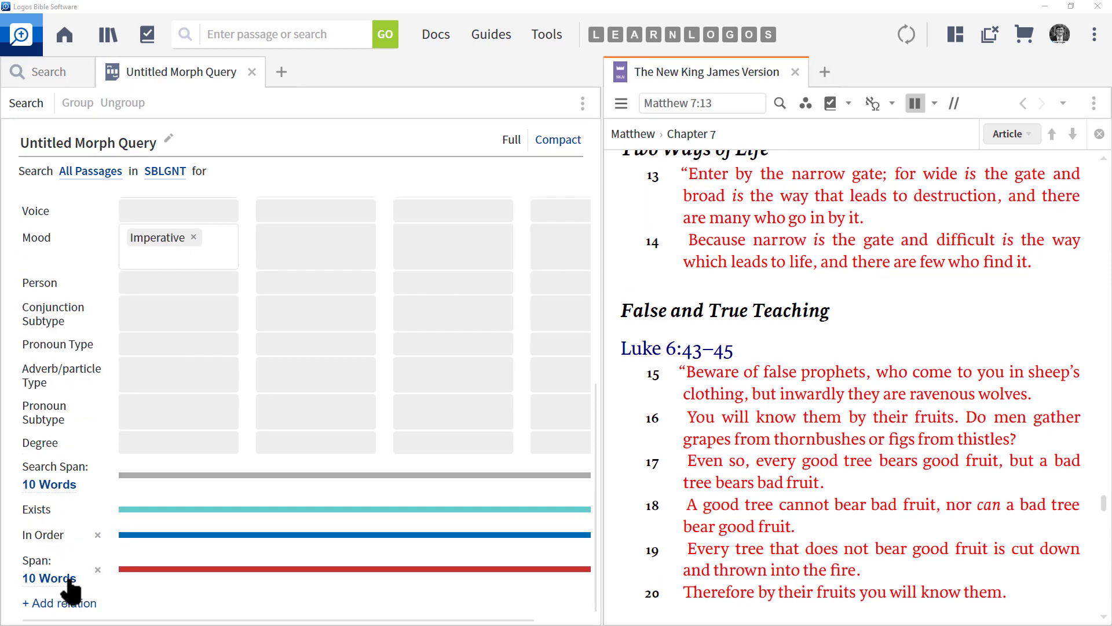
# Run the query with the Proximity span at 10 Words and examine the highlighted matches in Matthew 6:6 and 7:13
pyautogui.click(67, 579)
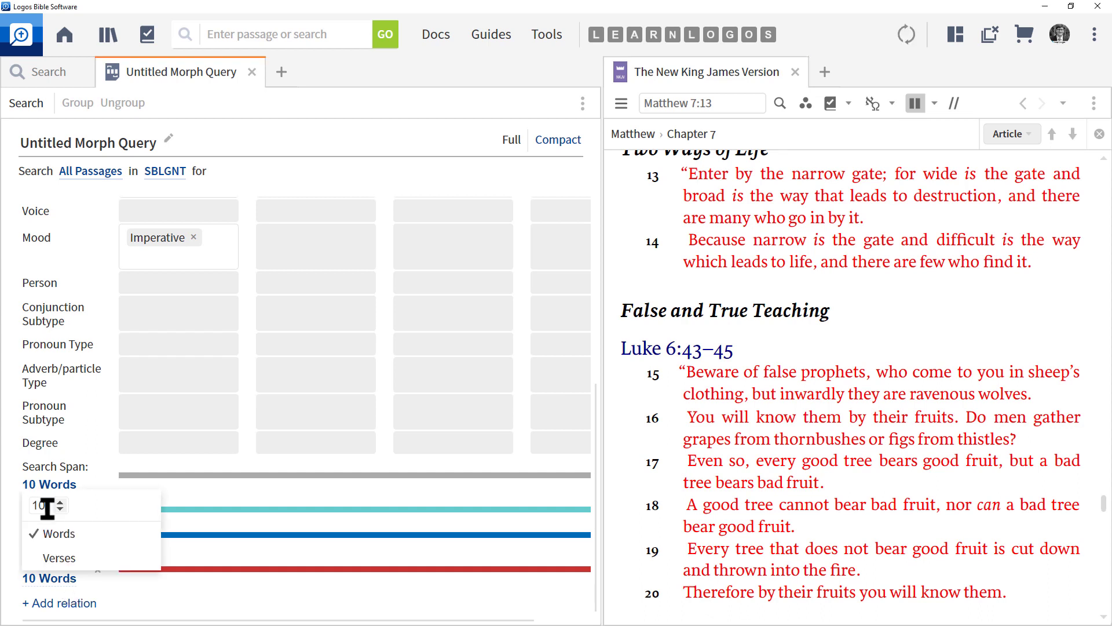
pyautogui.click(8, 517)
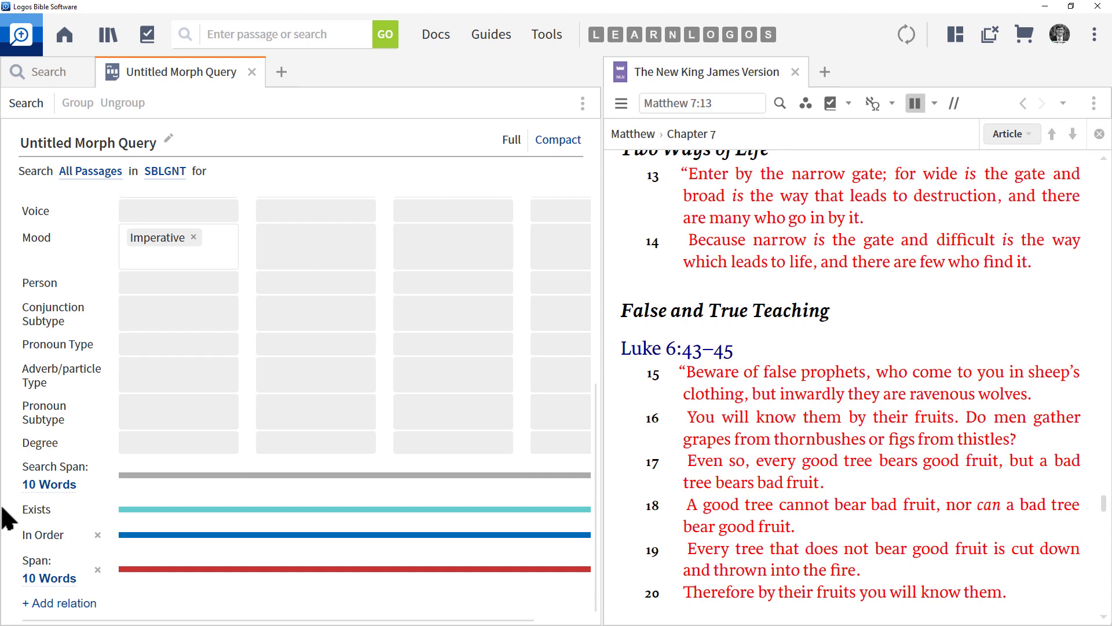
pyautogui.click(46, 578)
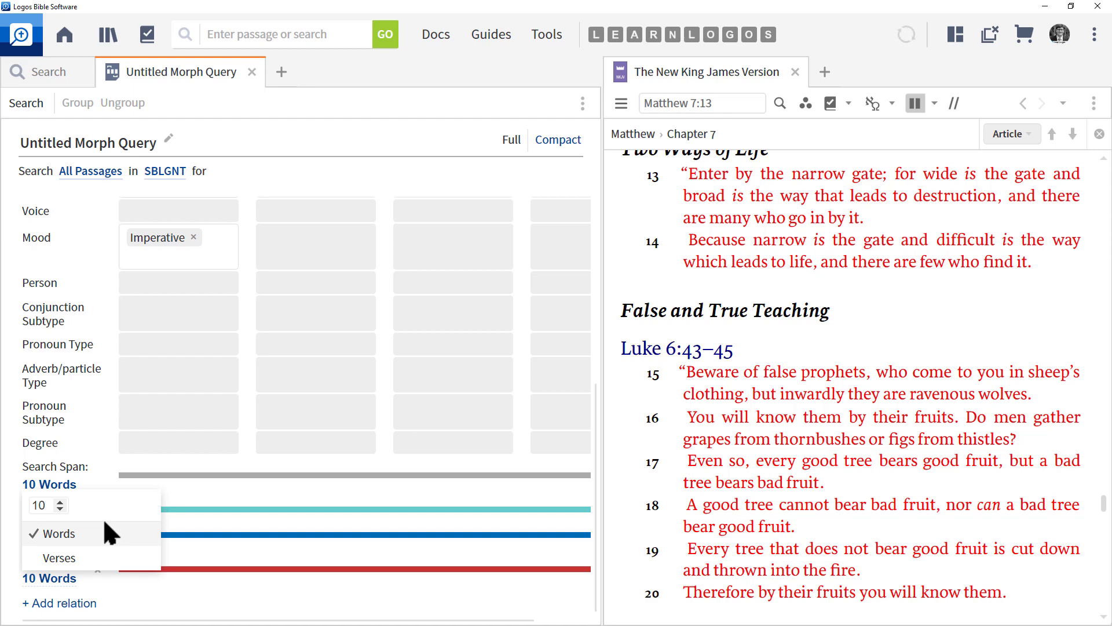
pyautogui.click(33, 107)
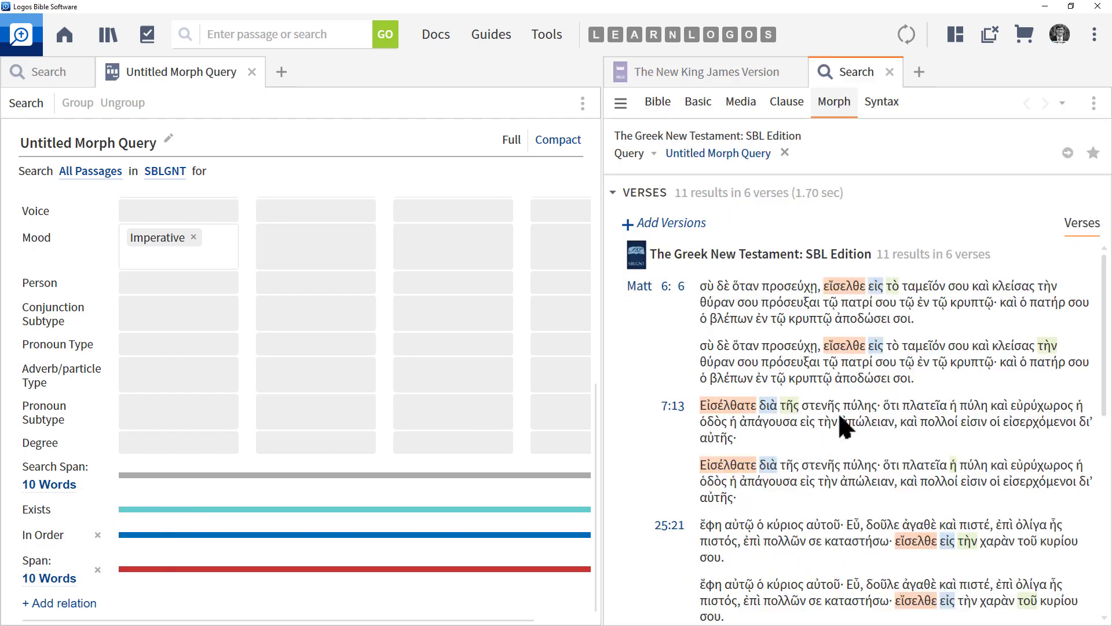
pyautogui.moveTo(726, 409)
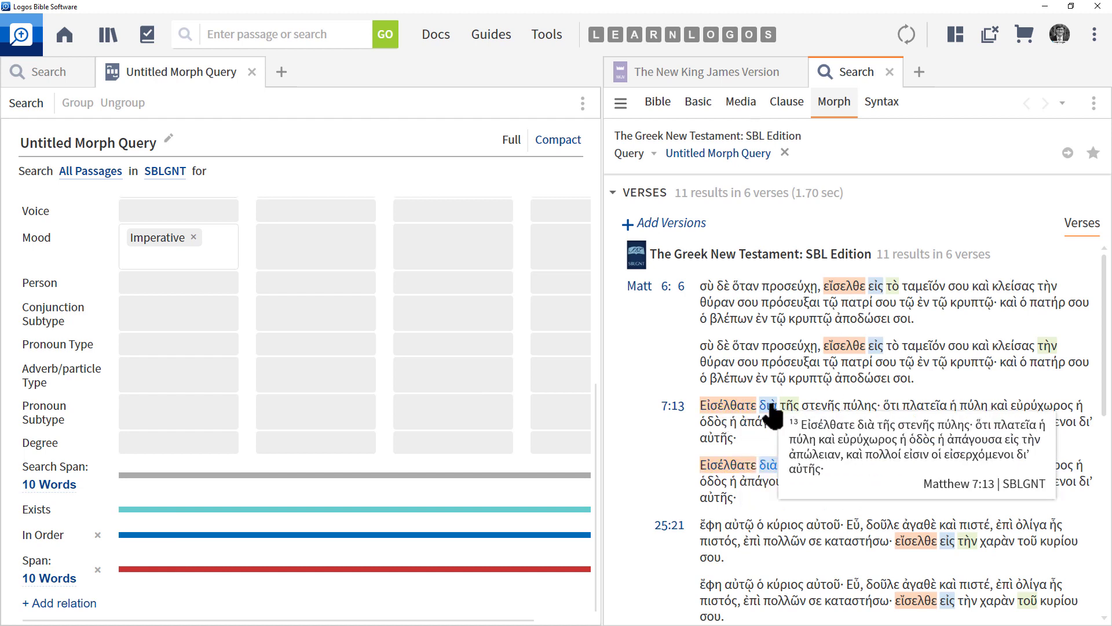
pyautogui.moveTo(787, 421)
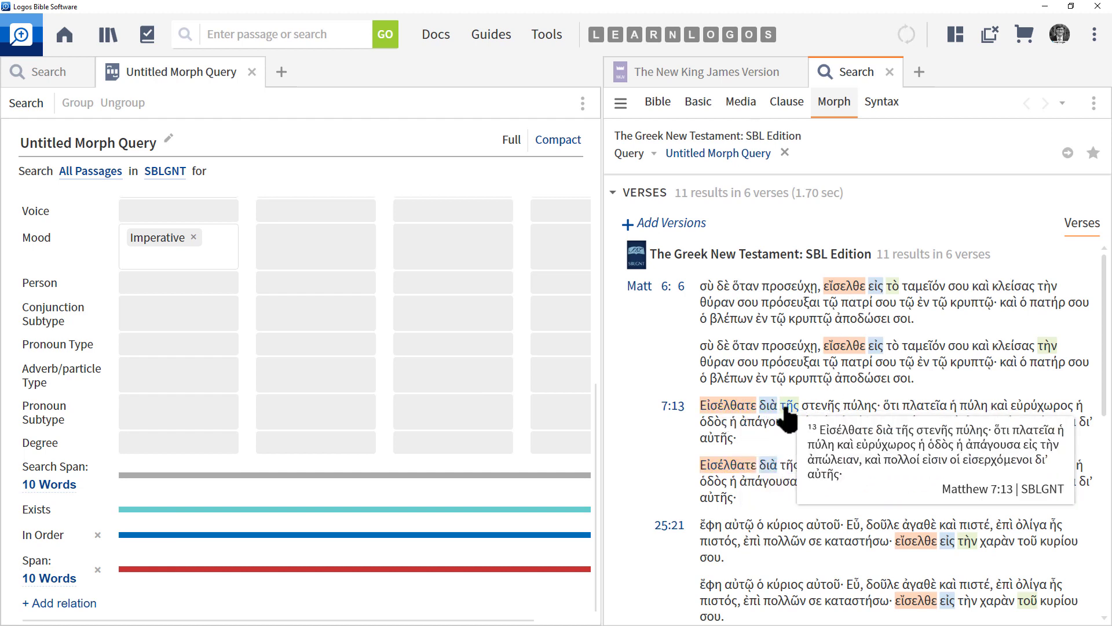
pyautogui.moveTo(853, 354)
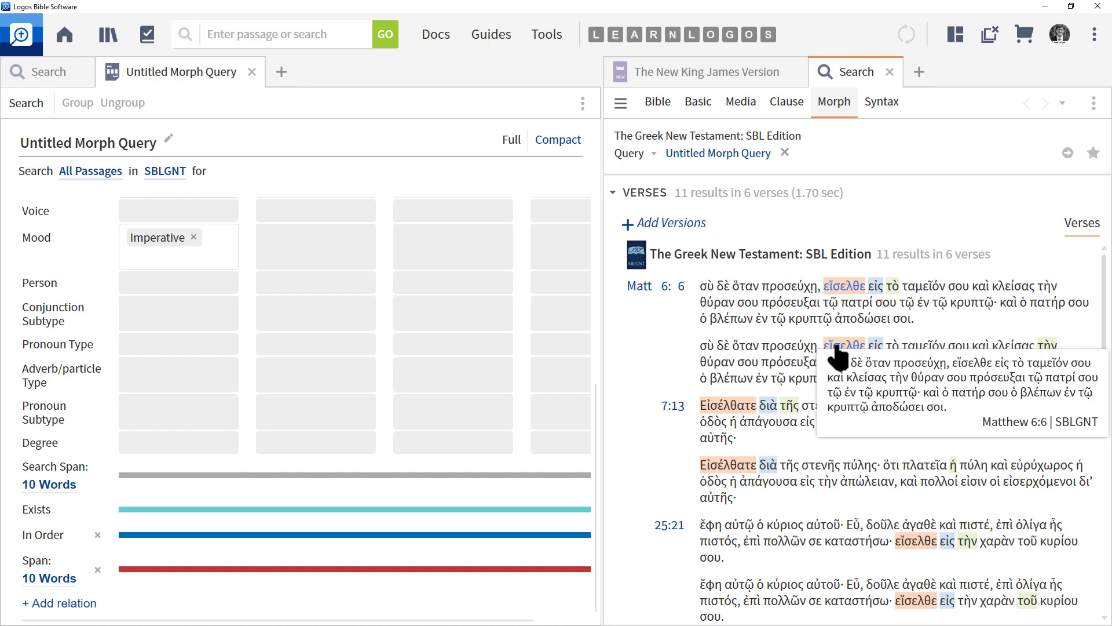
# Set the Proximity span to 7 Words, exclude Word 1 from it, and run the query
pyautogui.click(54, 578)
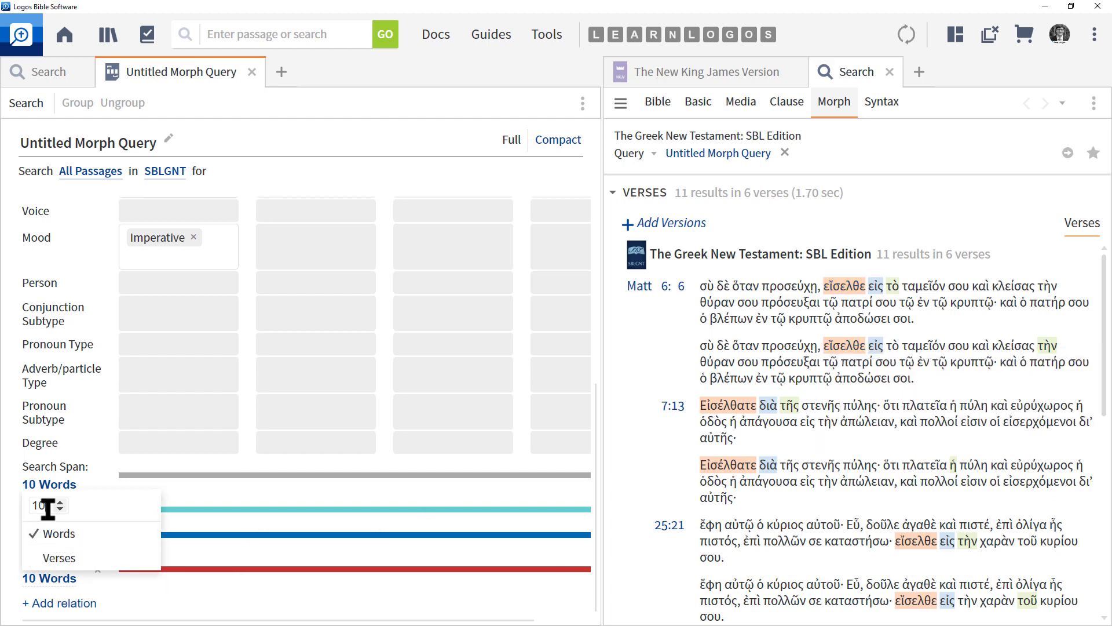
pyautogui.press('BackSpace')
pyautogui.press('BackSpace')
pyautogui.write('7')
pyautogui.click(119, 586)
pyautogui.click(26, 103)
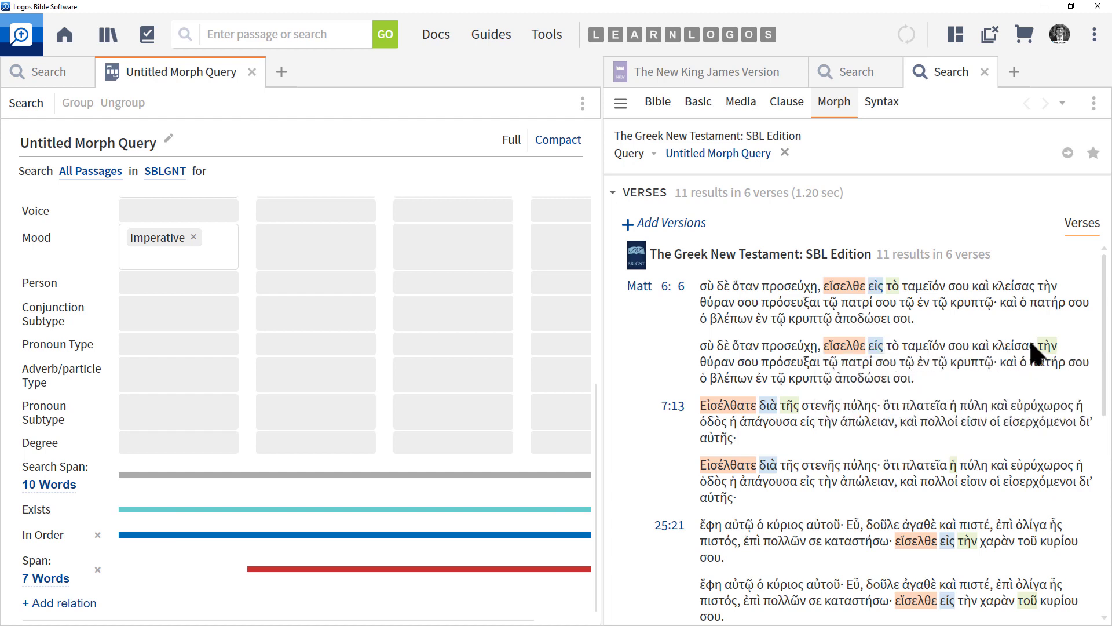
pyautogui.moveTo(1044, 346)
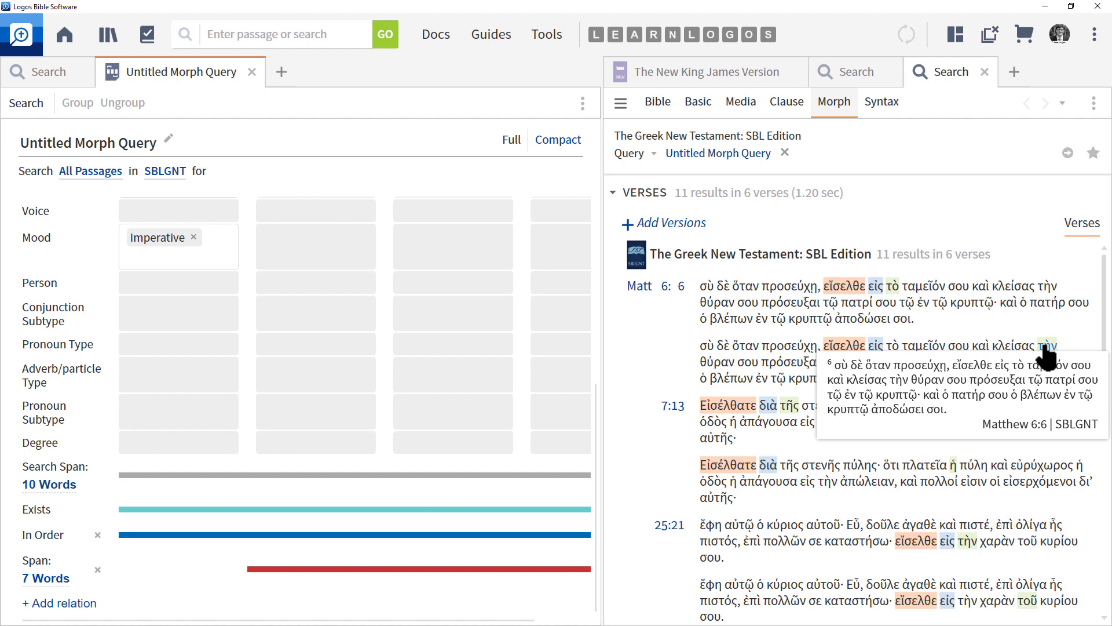
# Set the Proximity span to 6 Words, run the query, and include Word 1 in the span again
pyautogui.click(46, 578)
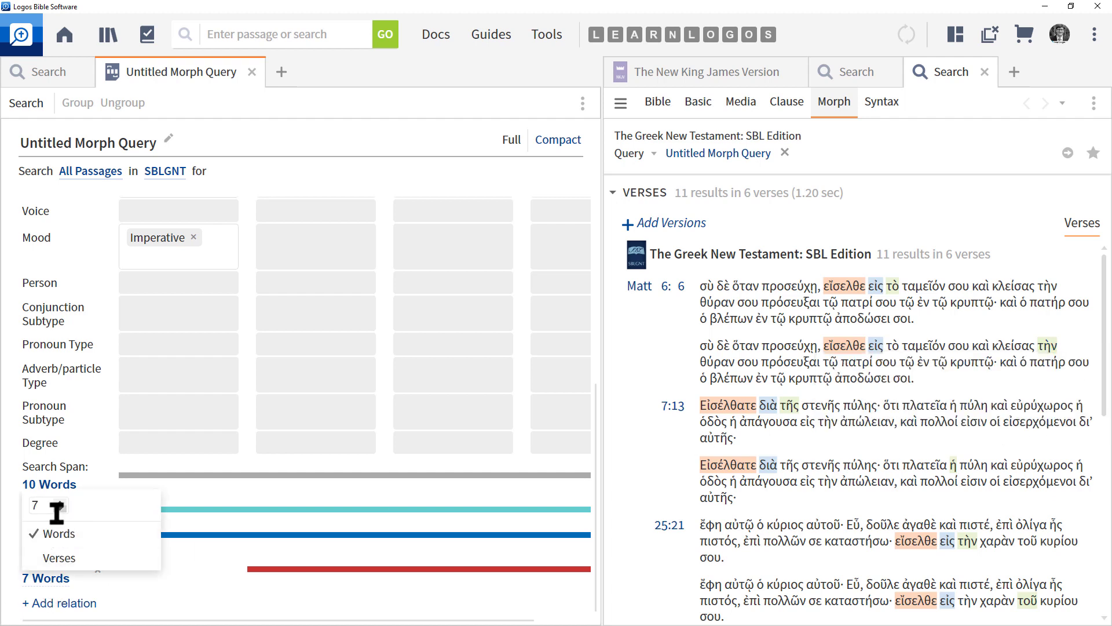
pyautogui.write('6')
pyautogui.press('Return')
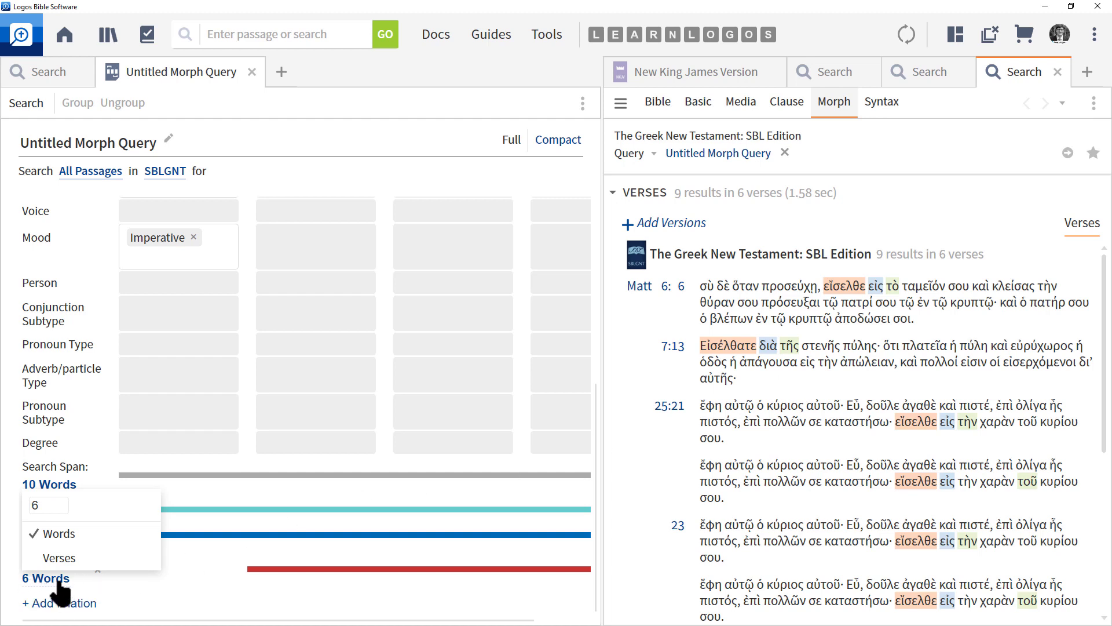
pyautogui.click(201, 590)
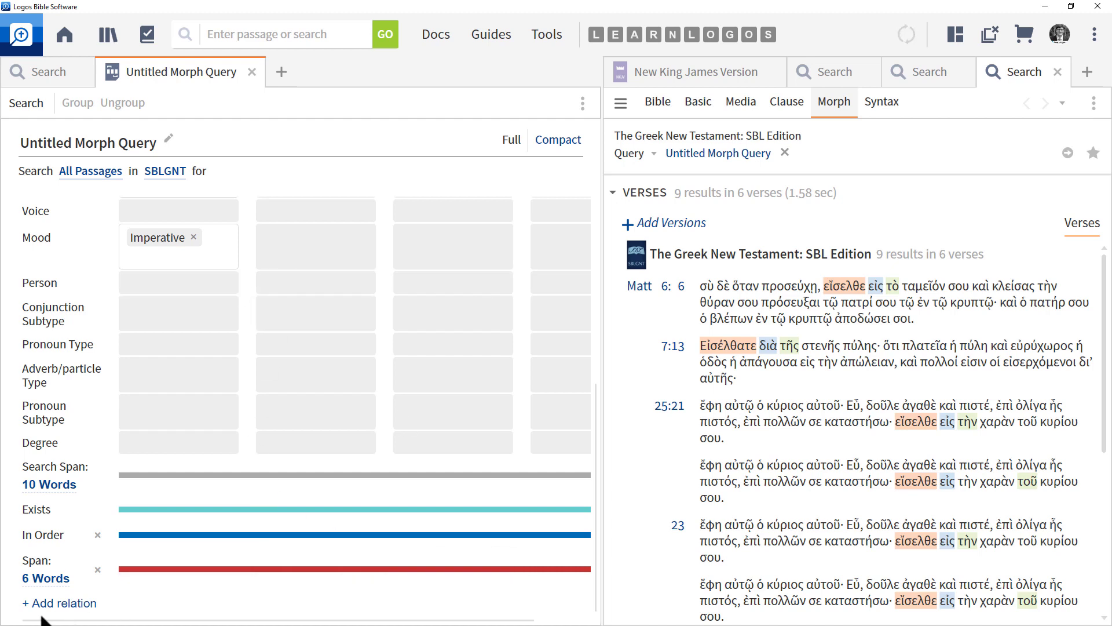
# Add a second Proximity relation of 10 Words on Words 2 and 4, limit the 6 Words span to Words 1 and 4, and run the query
pyautogui.click(68, 603)
pyautogui.click(84, 521)
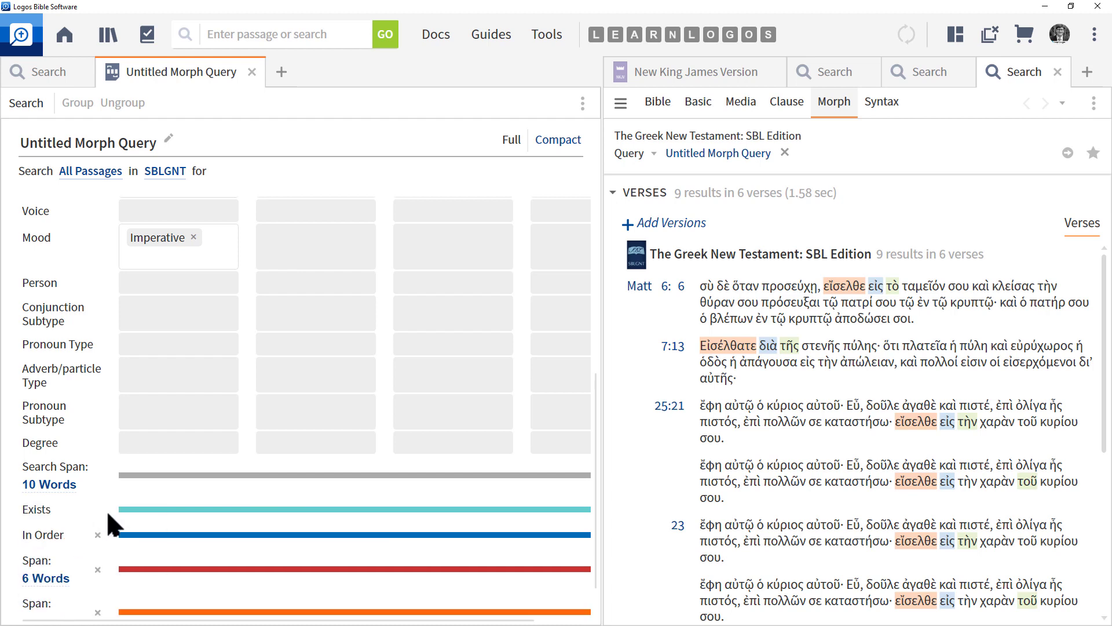
pyautogui.scroll(-1, 112, 557)
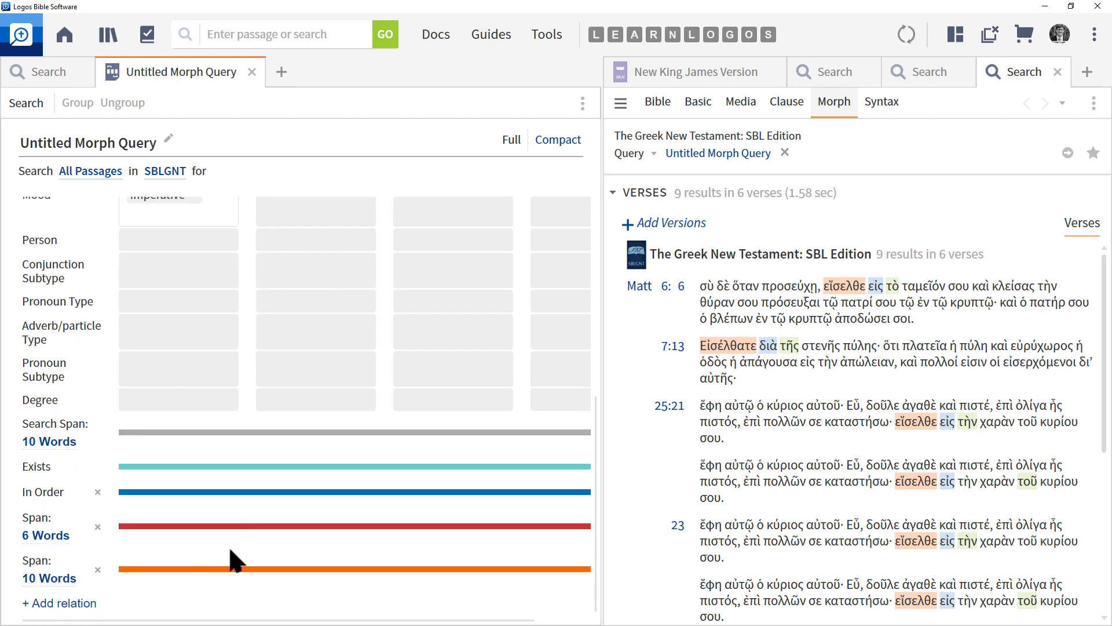
pyautogui.click(172, 571)
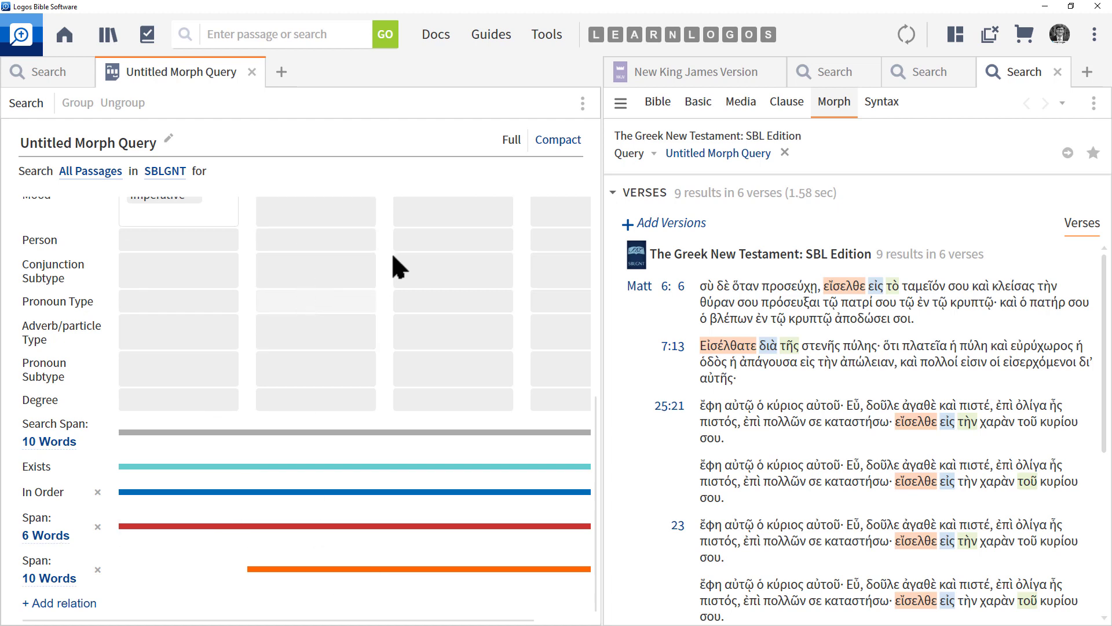
pyautogui.click(57, 578)
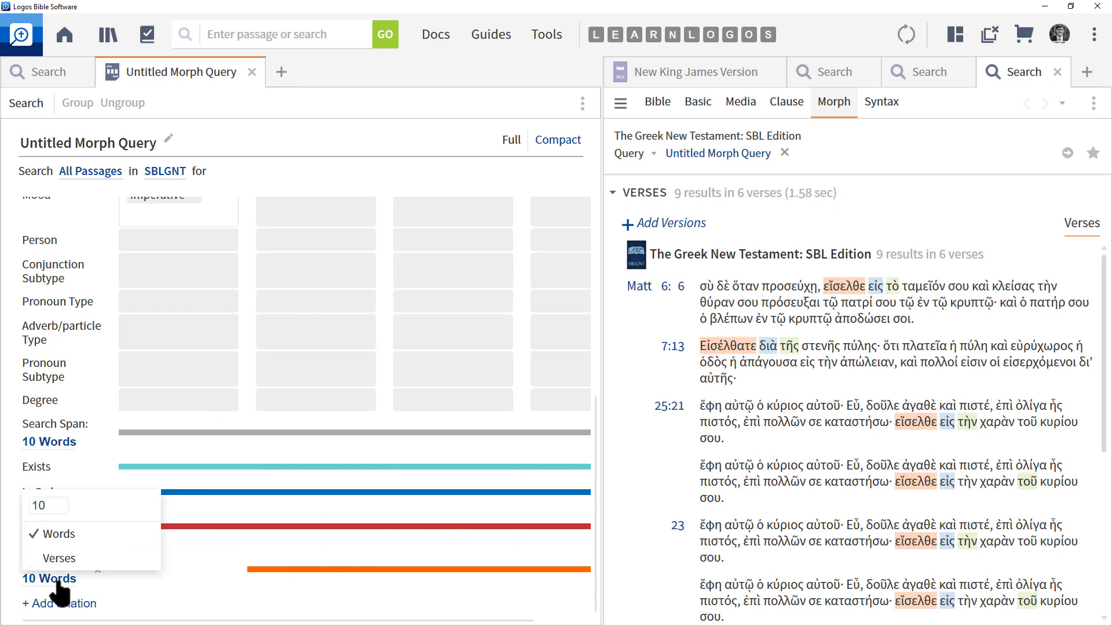
pyautogui.click(324, 606)
pyautogui.click(25, 107)
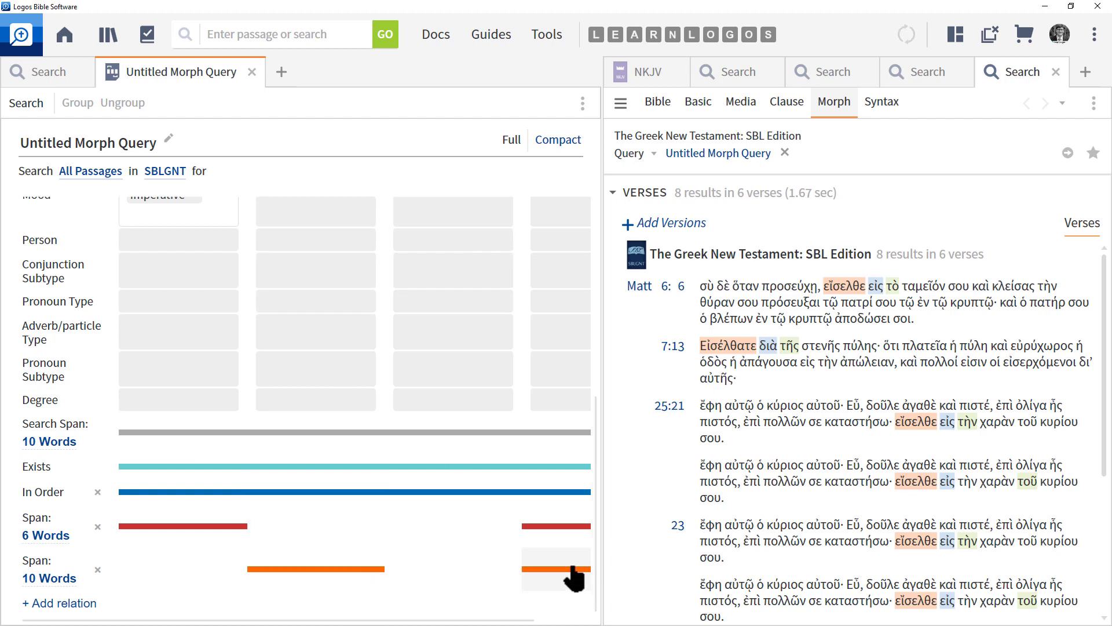
pyautogui.click(33, 102)
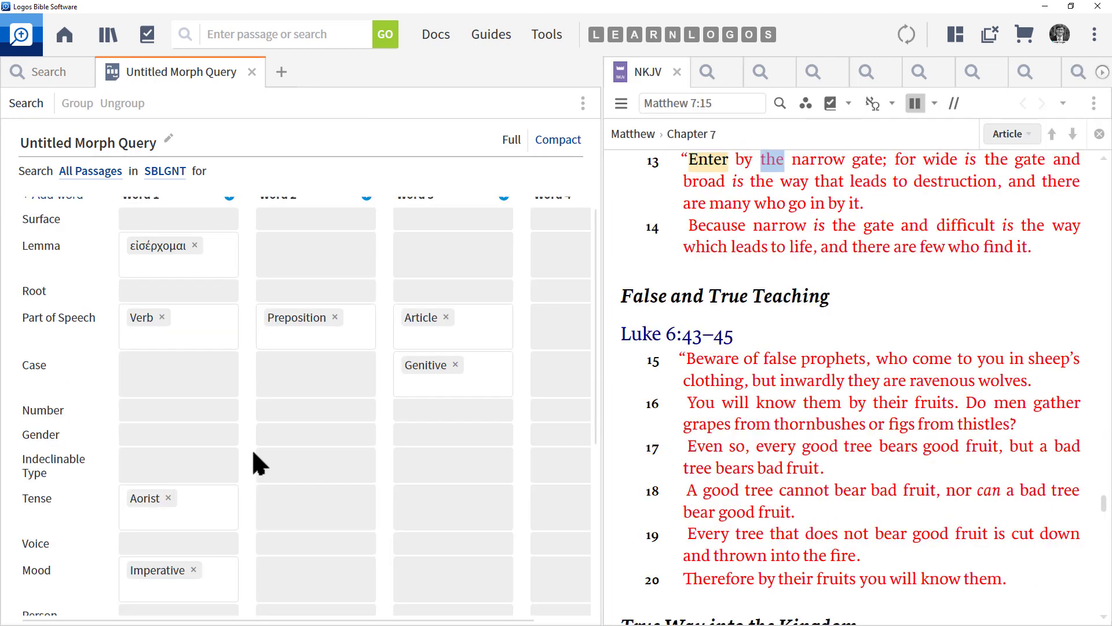
# Move the εἰσέρχομαι word one place right, past the preposition, and back to its position as Word 1
pyautogui.scroll(1, 255, 458)
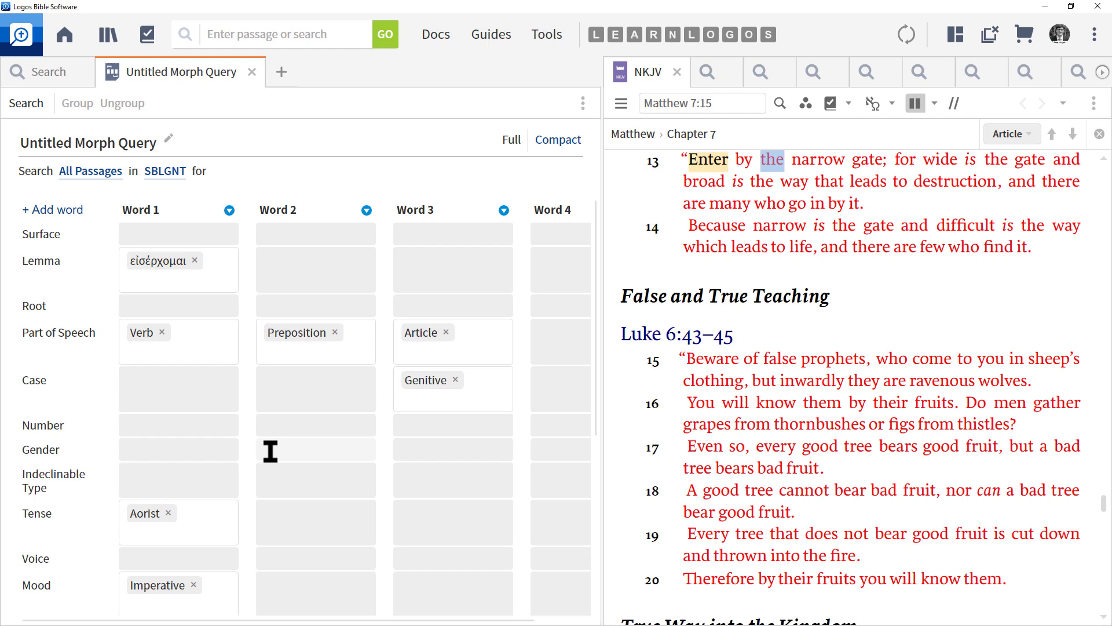
pyautogui.click(230, 211)
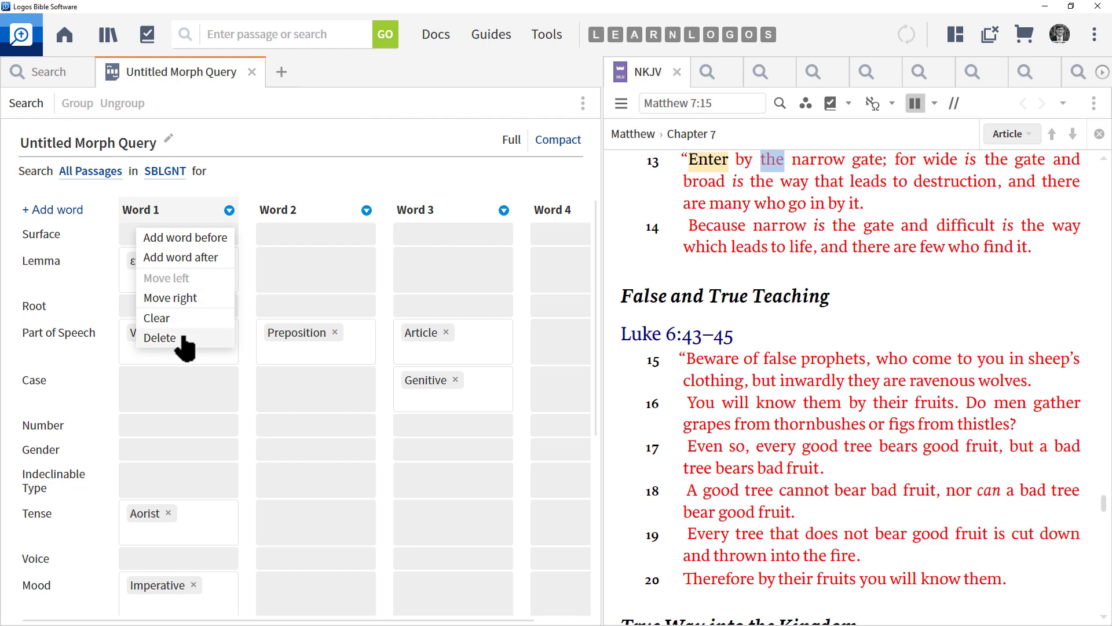
pyautogui.click(185, 298)
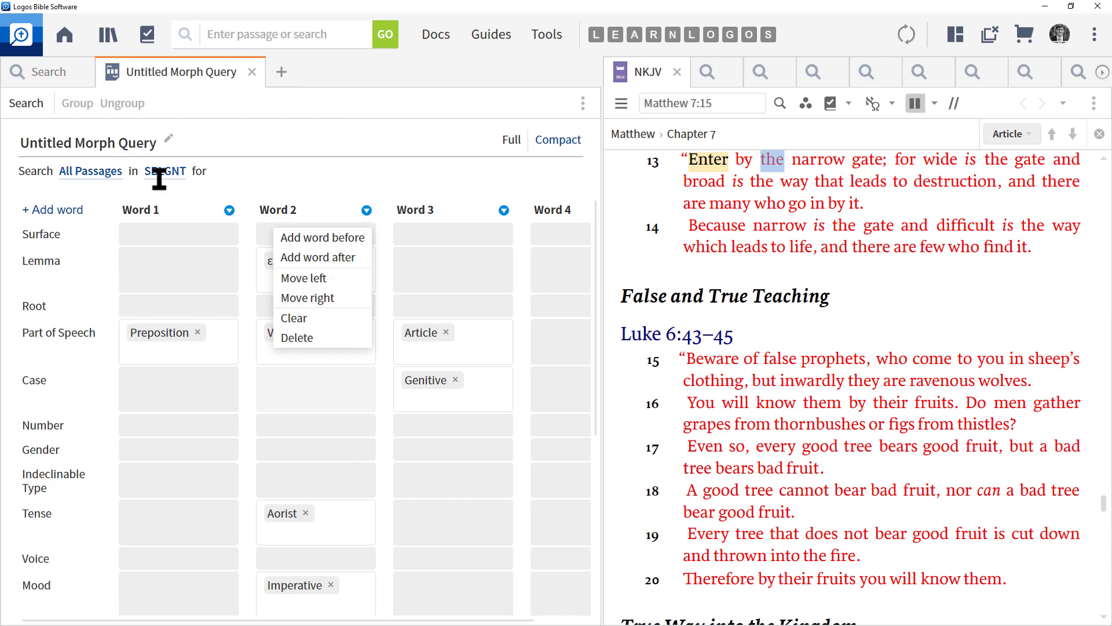
pyautogui.click(325, 279)
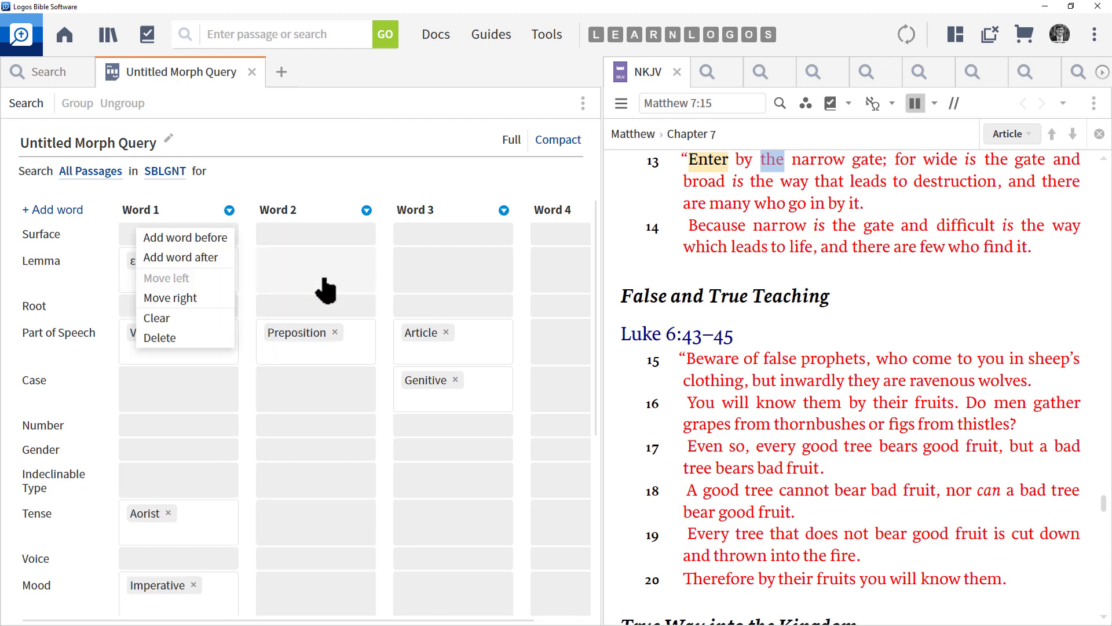
# Compare the query's Compact and Full layouts, finishing in the Full layout
pyautogui.click(560, 141)
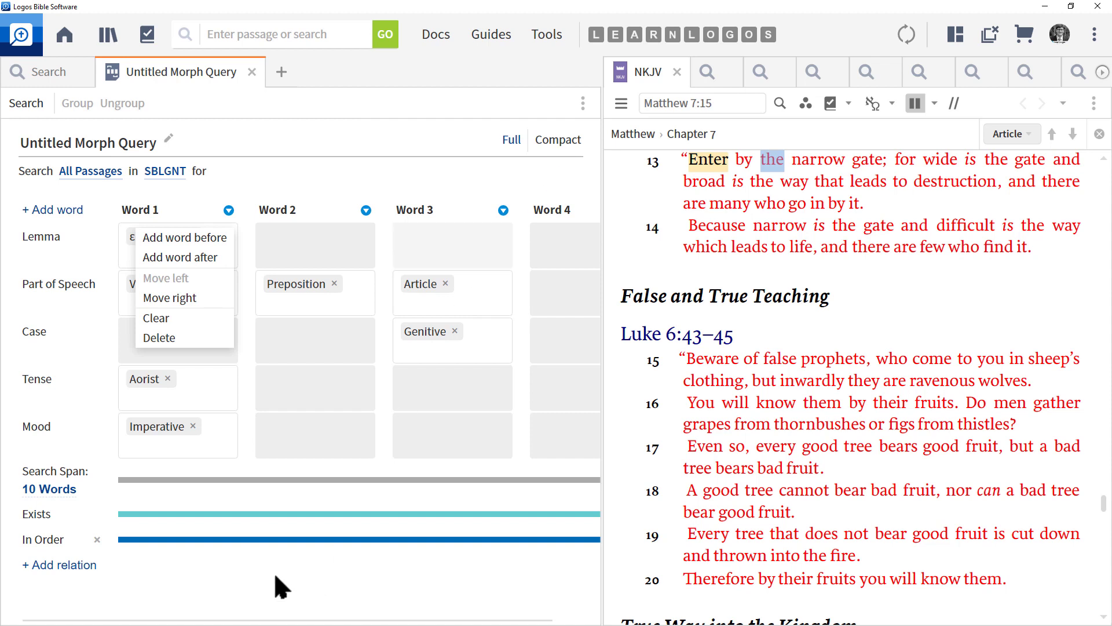
pyautogui.click(234, 510)
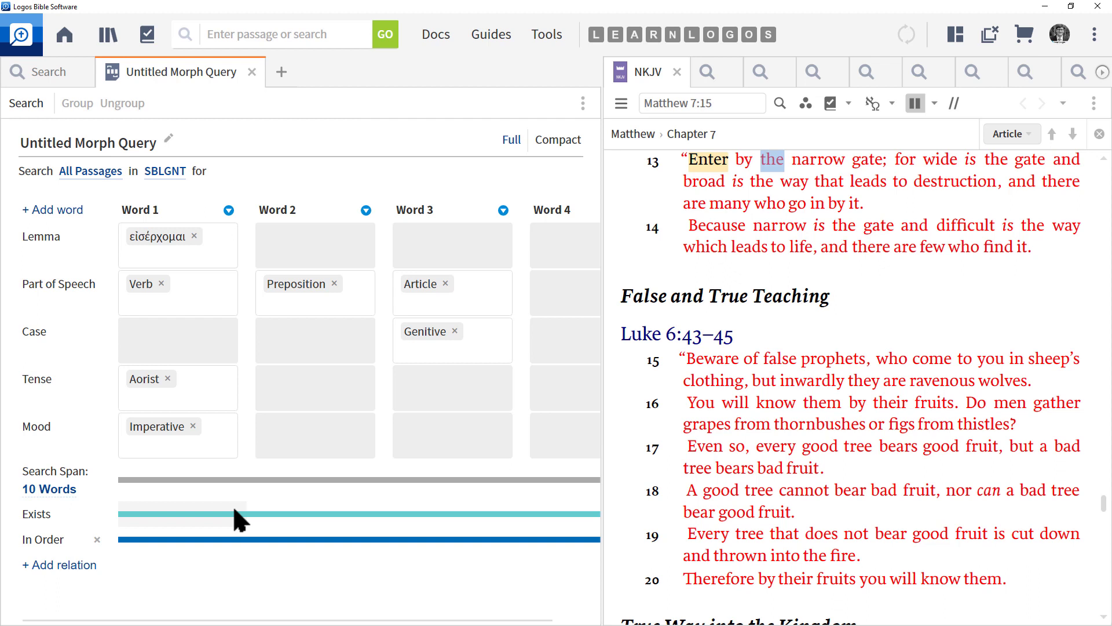
pyautogui.click(517, 141)
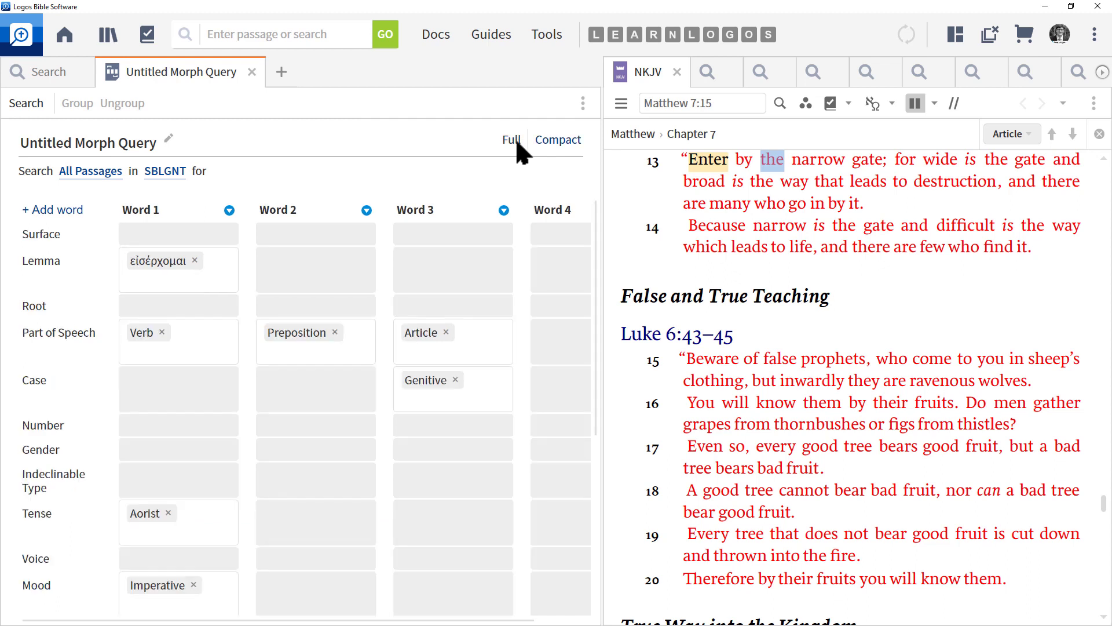
pyautogui.click(558, 140)
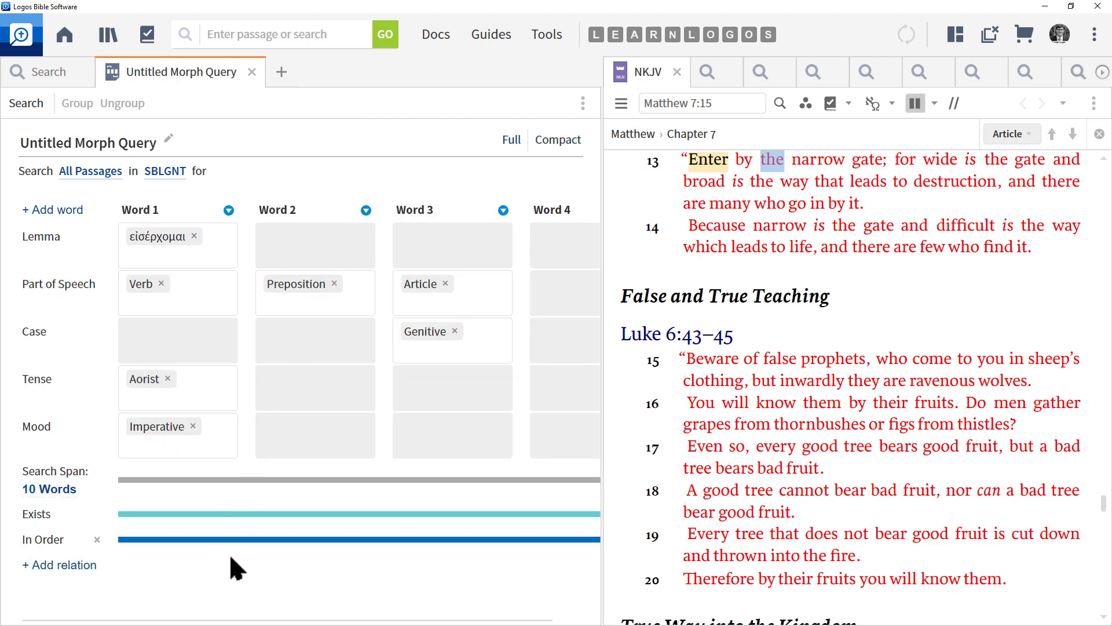
pyautogui.click(512, 140)
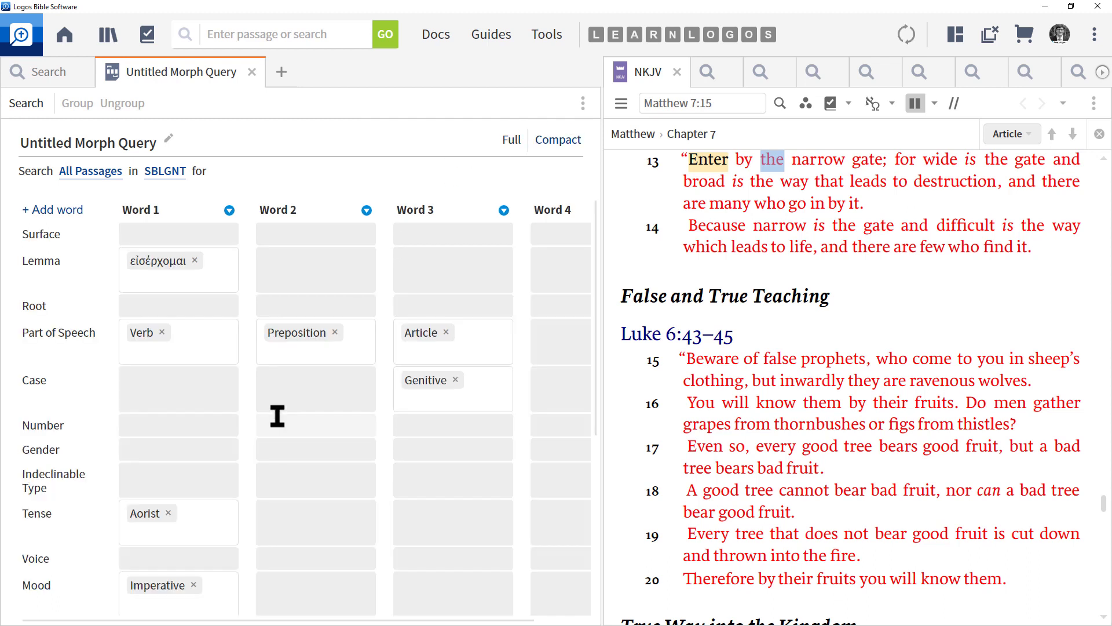